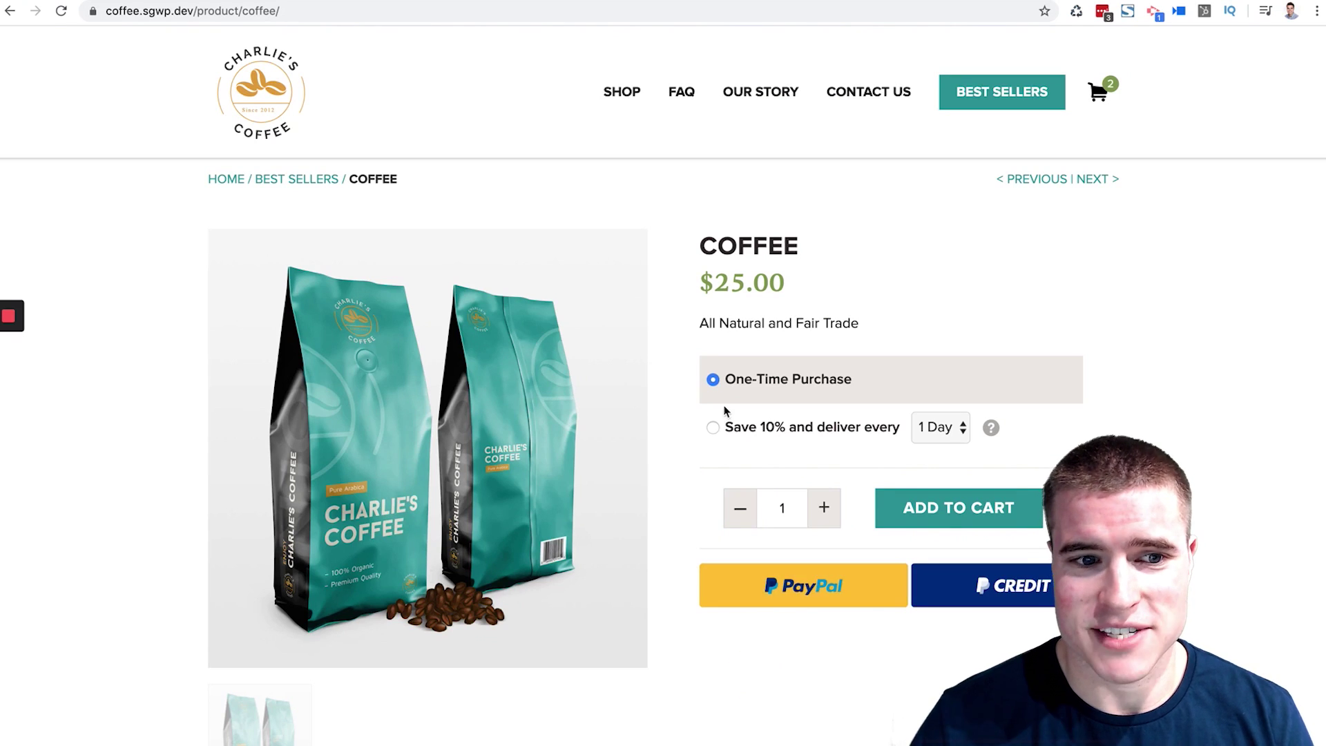
# Add the Coffee product to the cart and proceed to checkout
pyautogui.click(930, 510)
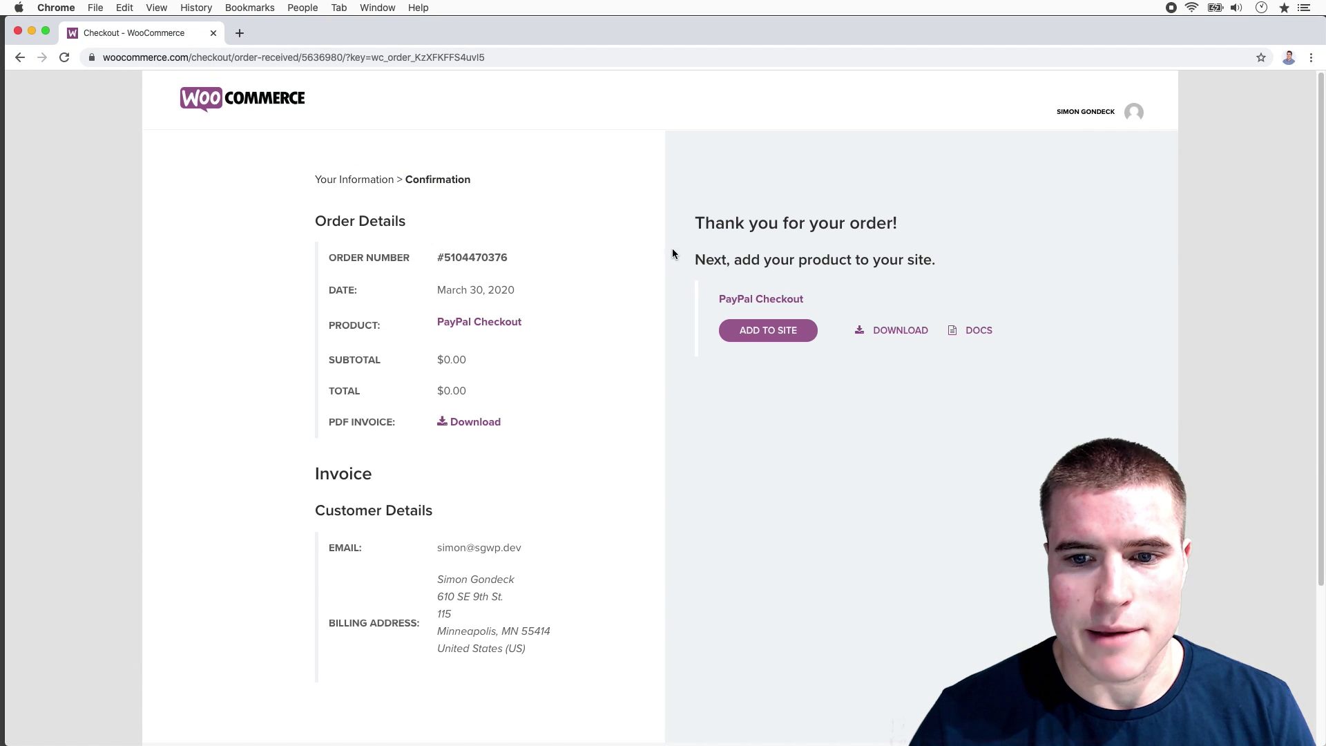
# Download the PayPal Checkout zip, then load coffee.sgwp.dev/wp-admin in a new tab
pyautogui.click(898, 332)
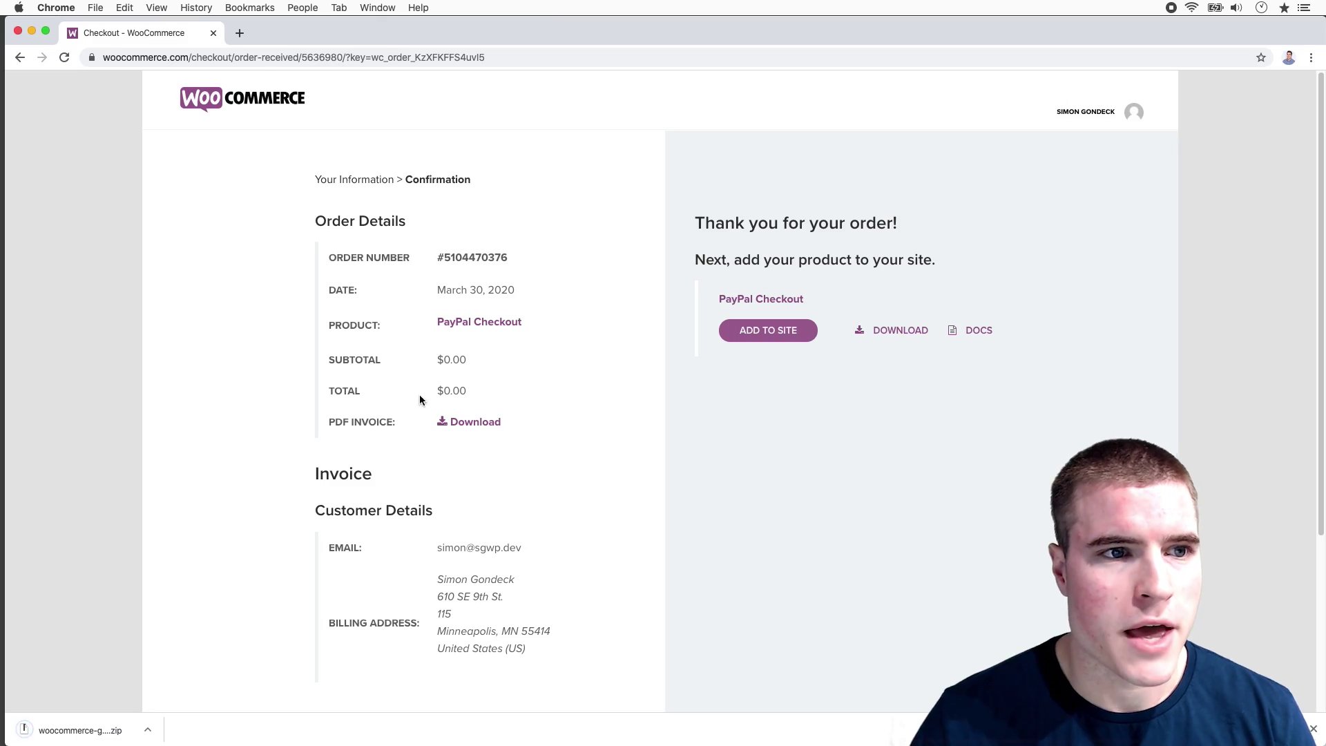
pyautogui.click(240, 33)
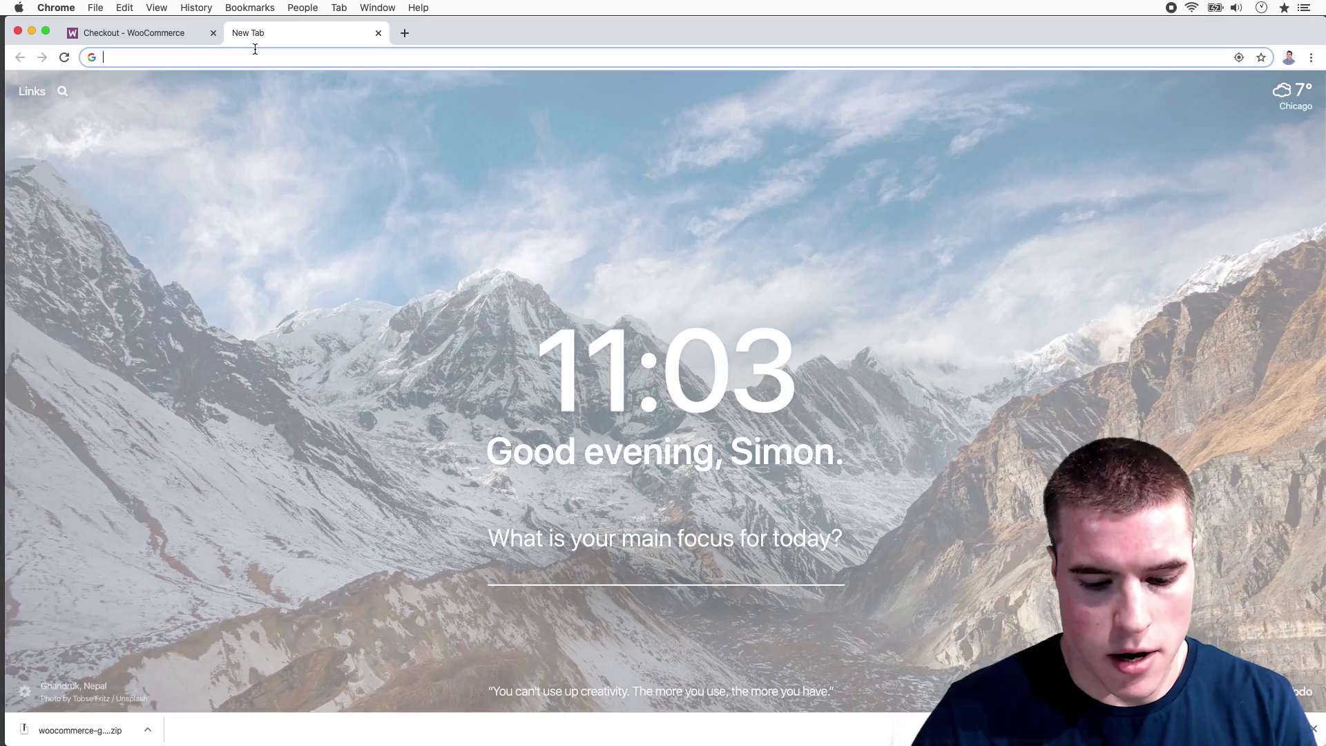
pyautogui.write('coffe')
pyautogui.press('Right')
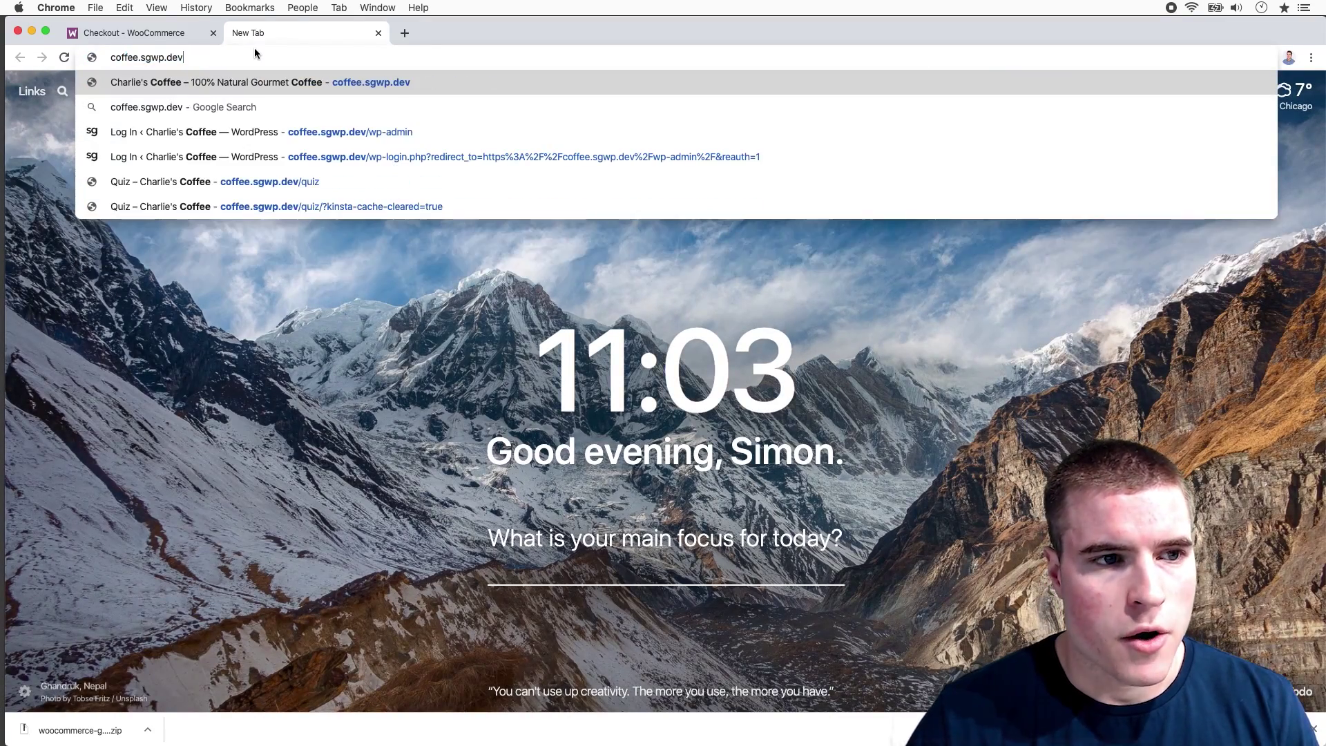
pyautogui.write('/wp')
pyautogui.press('Return')
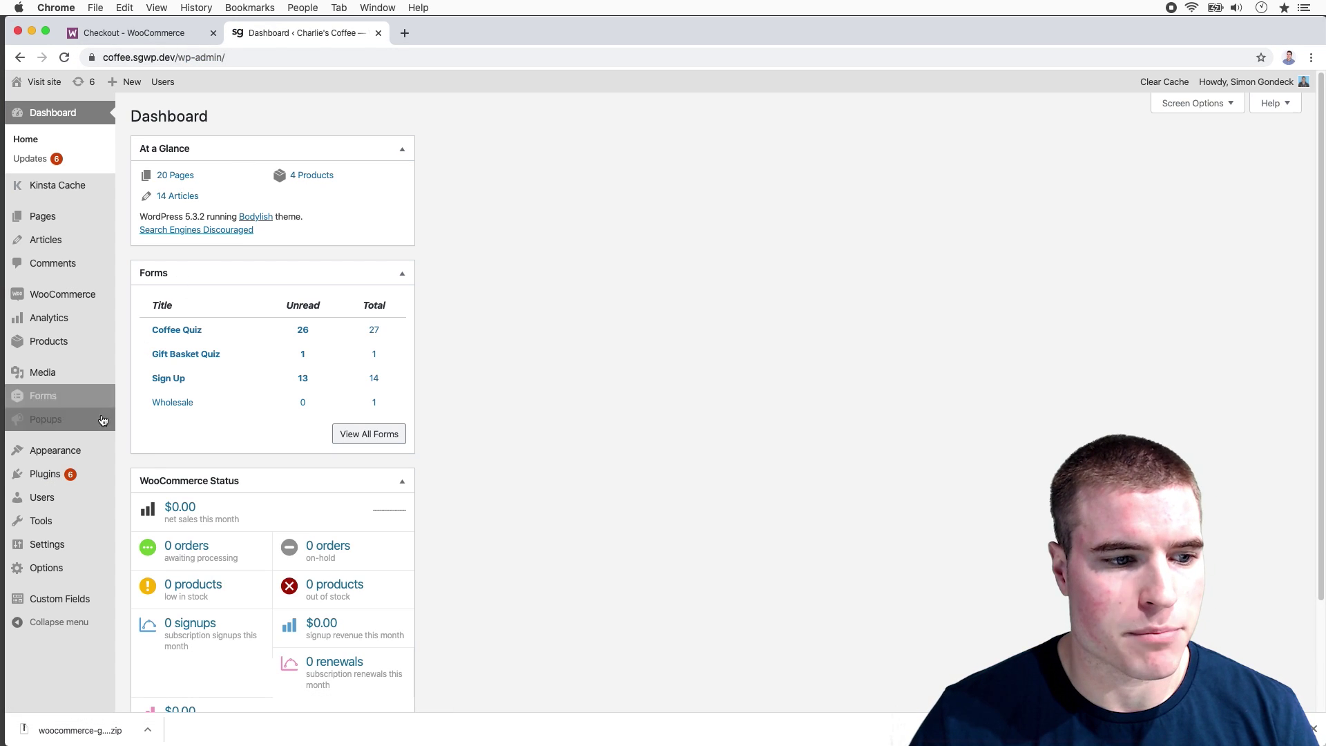
# Upload and install the PayPal Checkout Gateway zip from Downloads via Plugins > Add New
pyautogui.moveTo(103, 472)
pyautogui.click(152, 496)
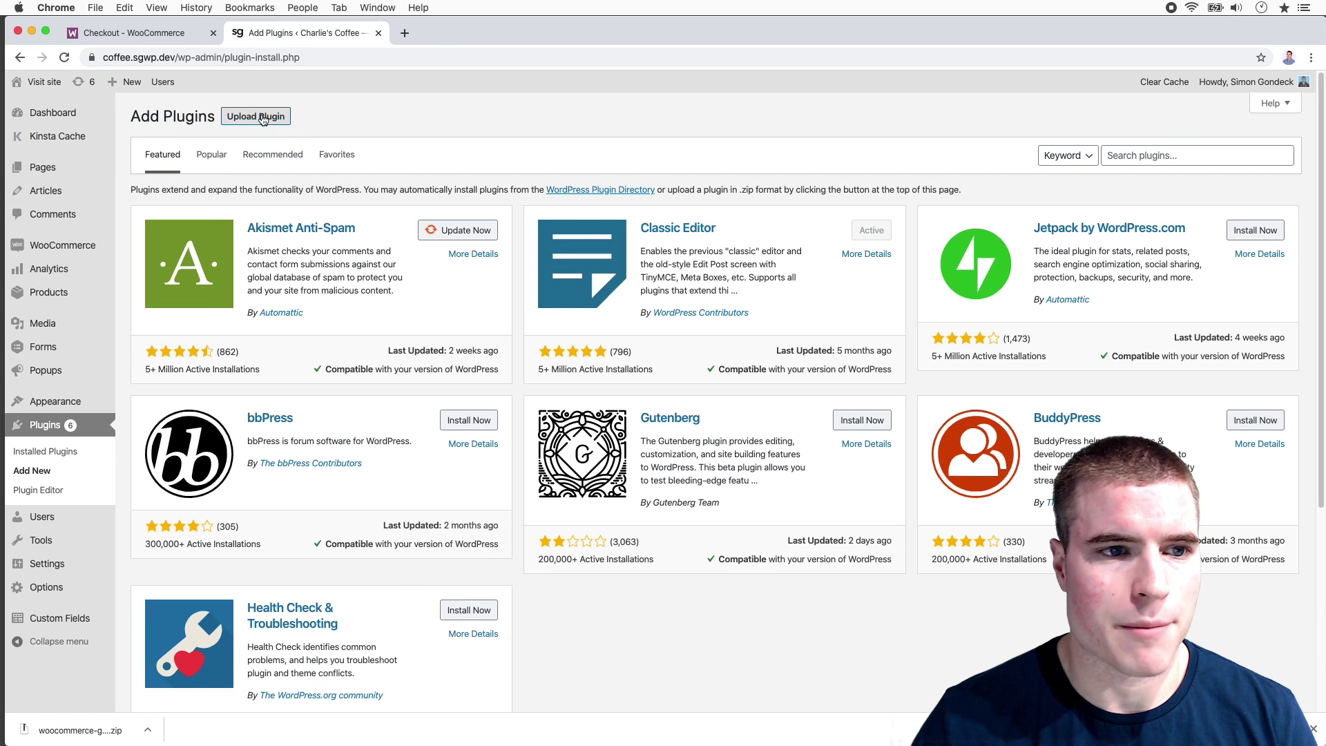
pyautogui.click(262, 117)
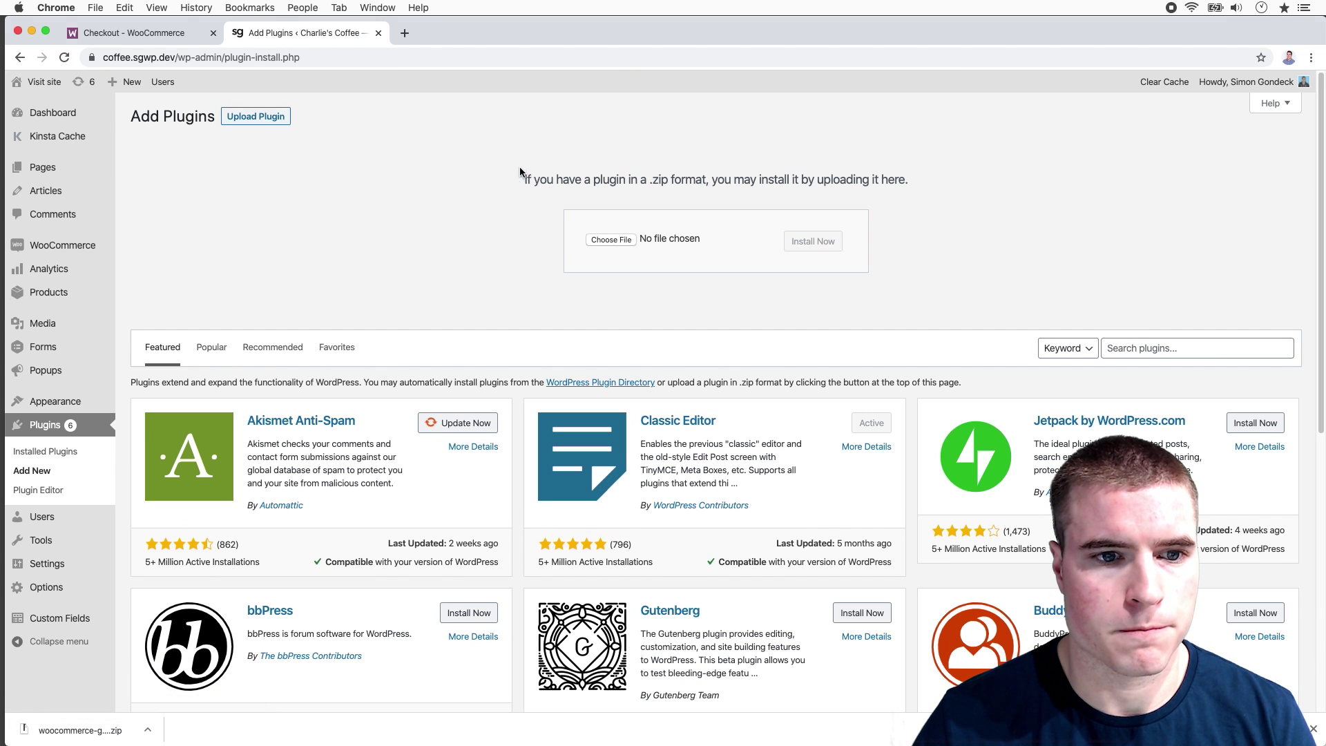
pyautogui.click(619, 239)
pyautogui.click(451, 217)
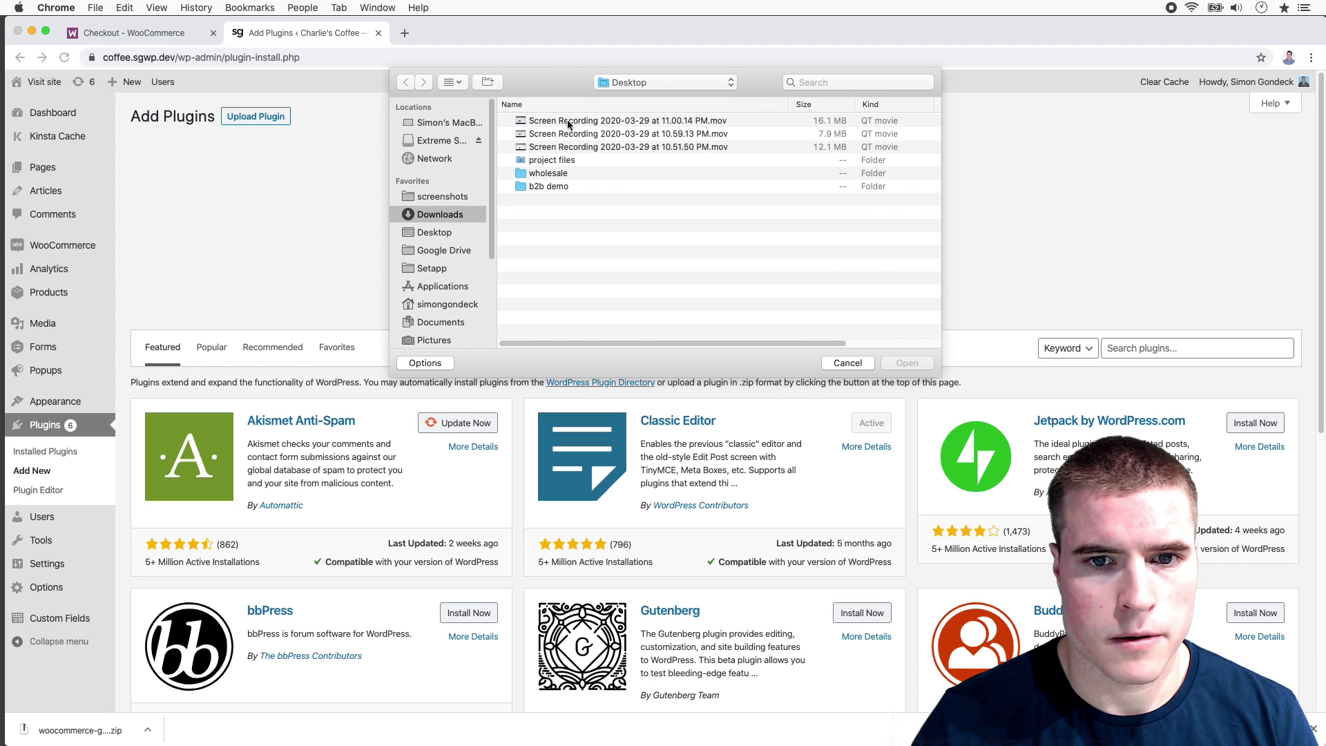
pyautogui.click(569, 122)
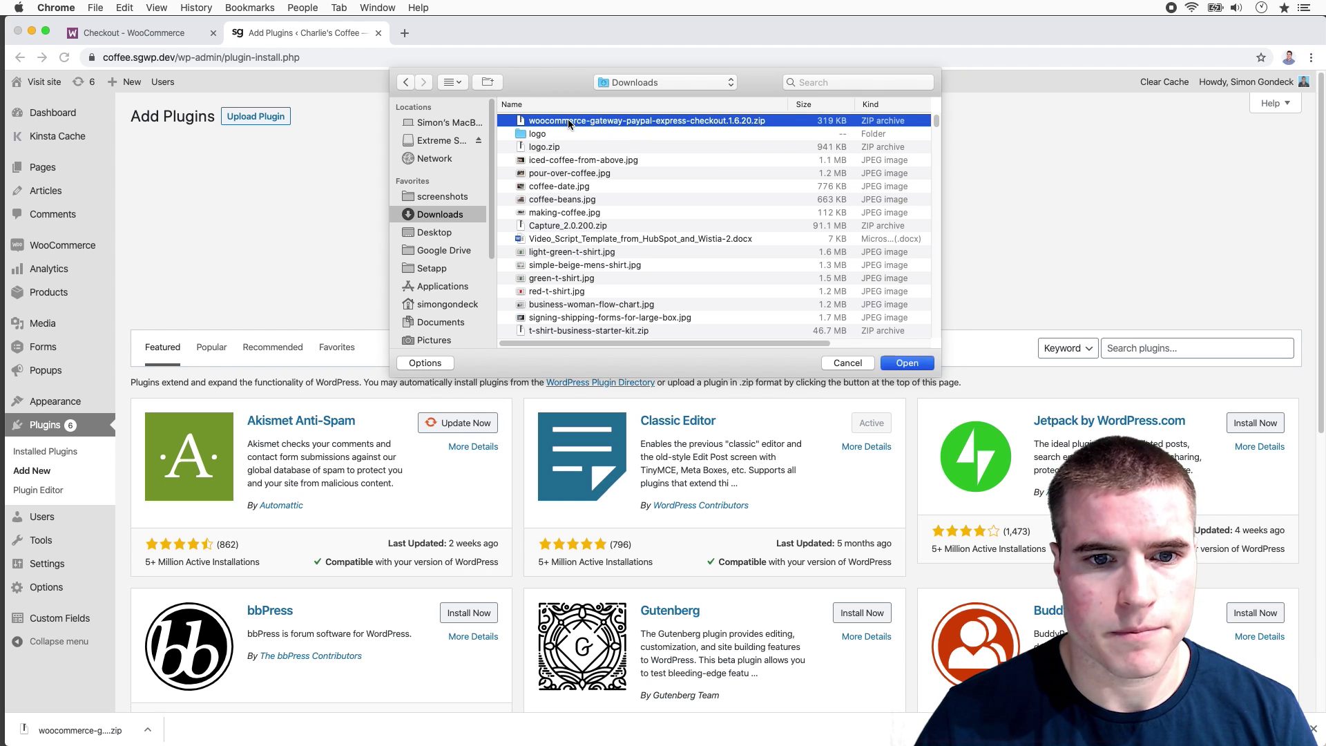
pyautogui.doubleClick(569, 122)
pyautogui.click(818, 246)
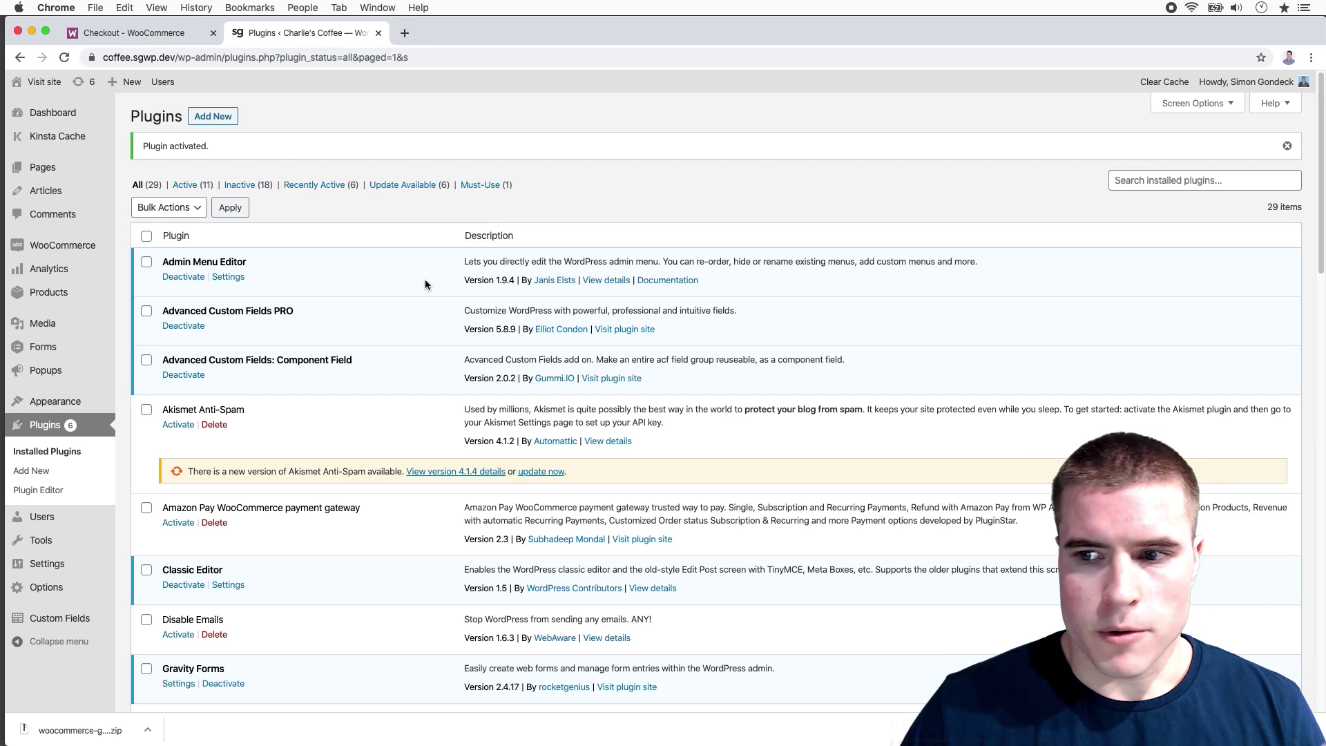
# Scroll the plugins list to the activated WooCommerce PayPal Checkout Gateway 1.6.20 row
pyautogui.scroll(-5, 424, 283)
pyautogui.scroll(-5, 424, 283)
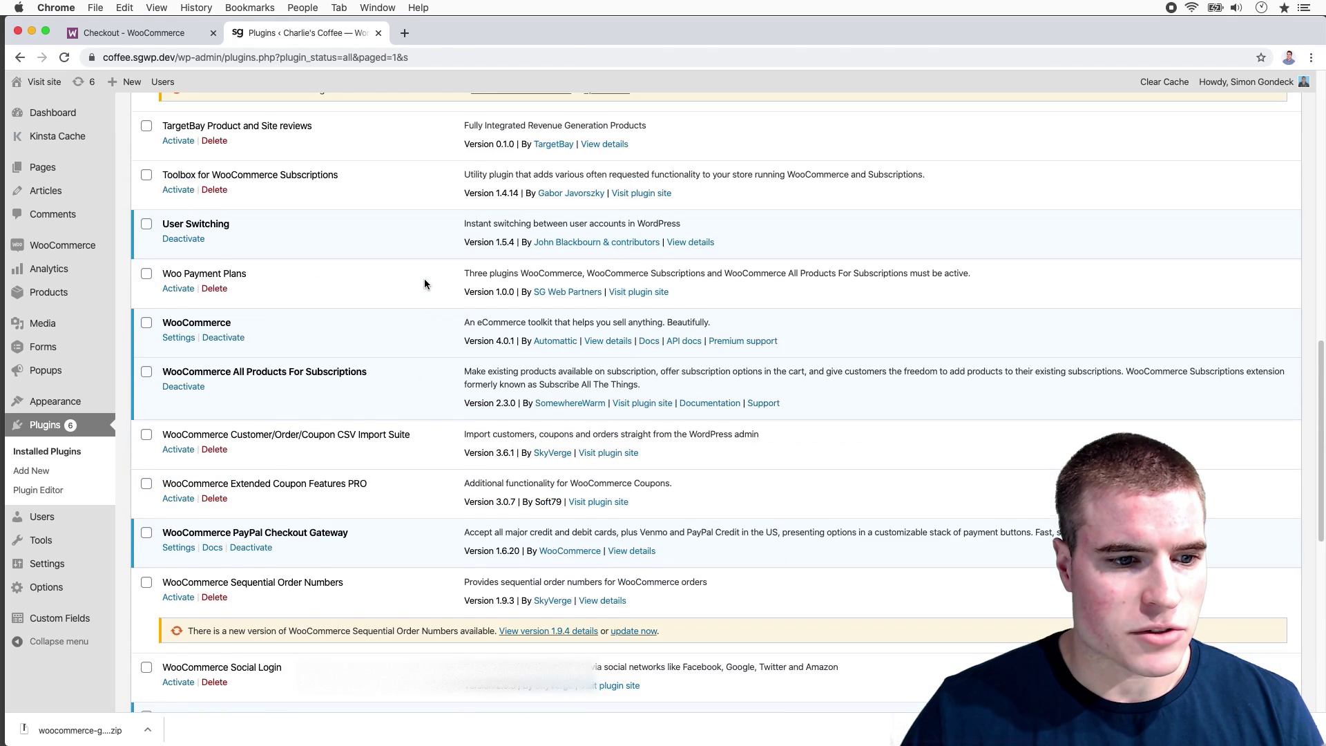
pyautogui.scroll(-5, 424, 283)
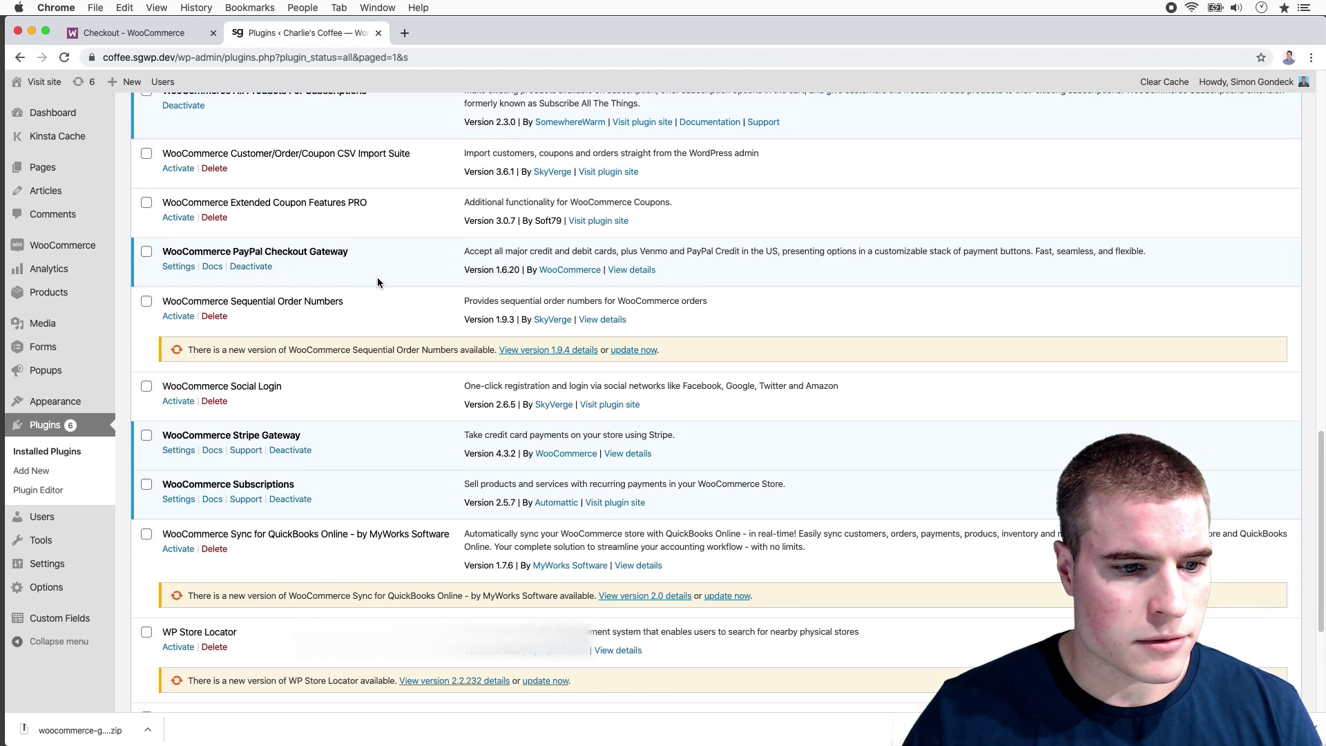
pyautogui.scroll(-3, 376, 272)
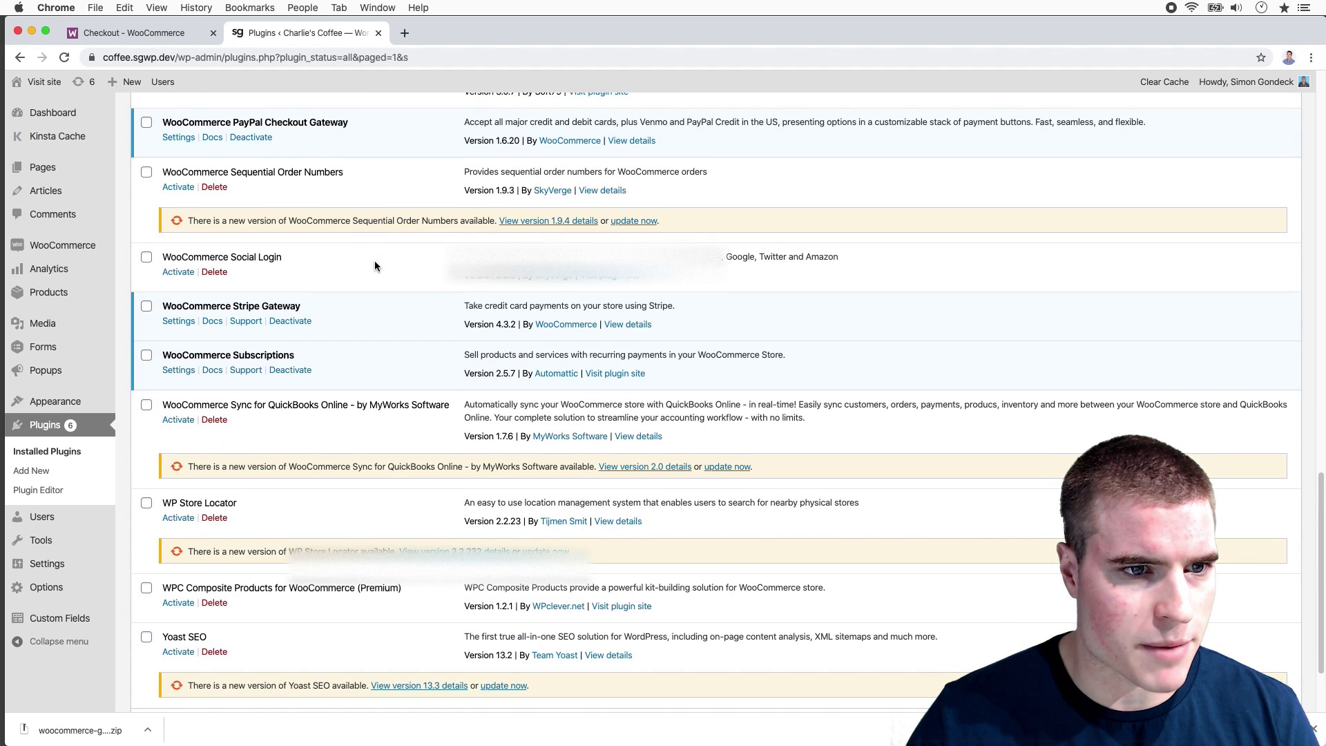
pyautogui.scroll(1, 374, 266)
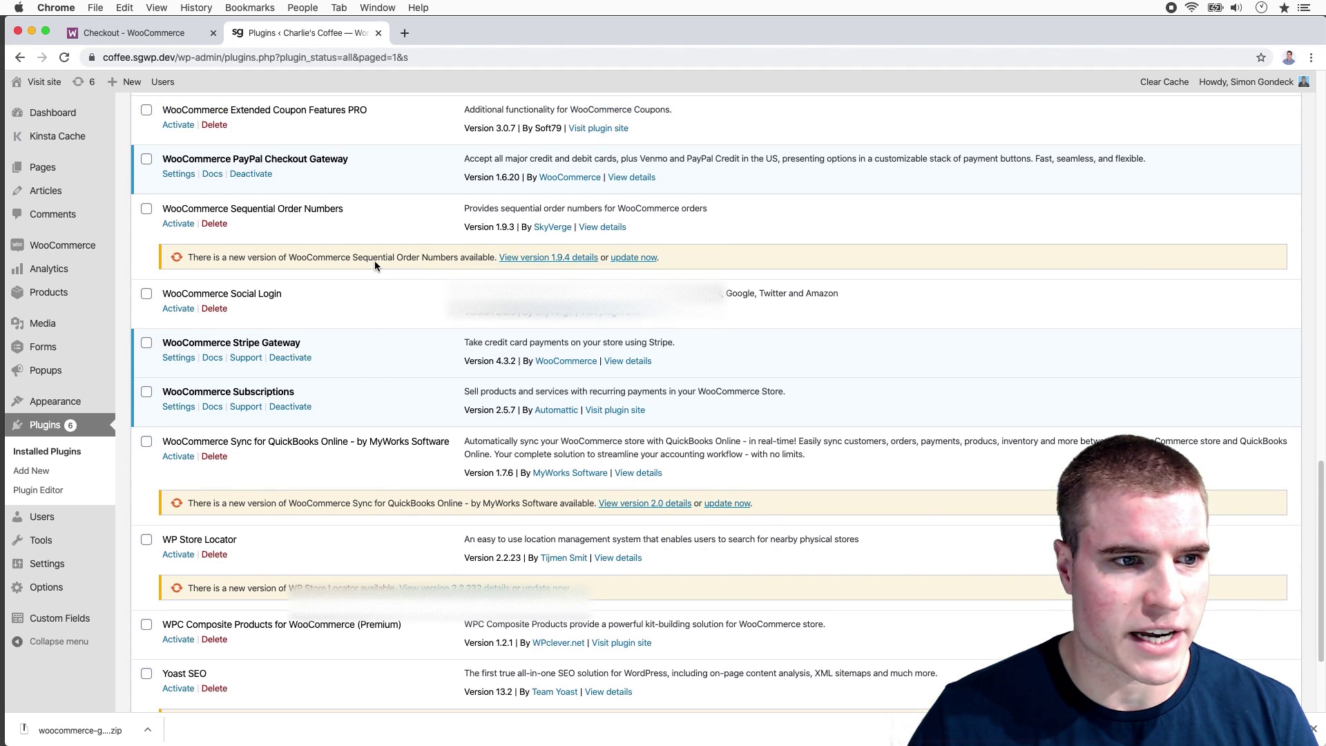
# Open the PayPal Checkout Gateway settings and scroll down to the API Credentials section
pyautogui.click(174, 176)
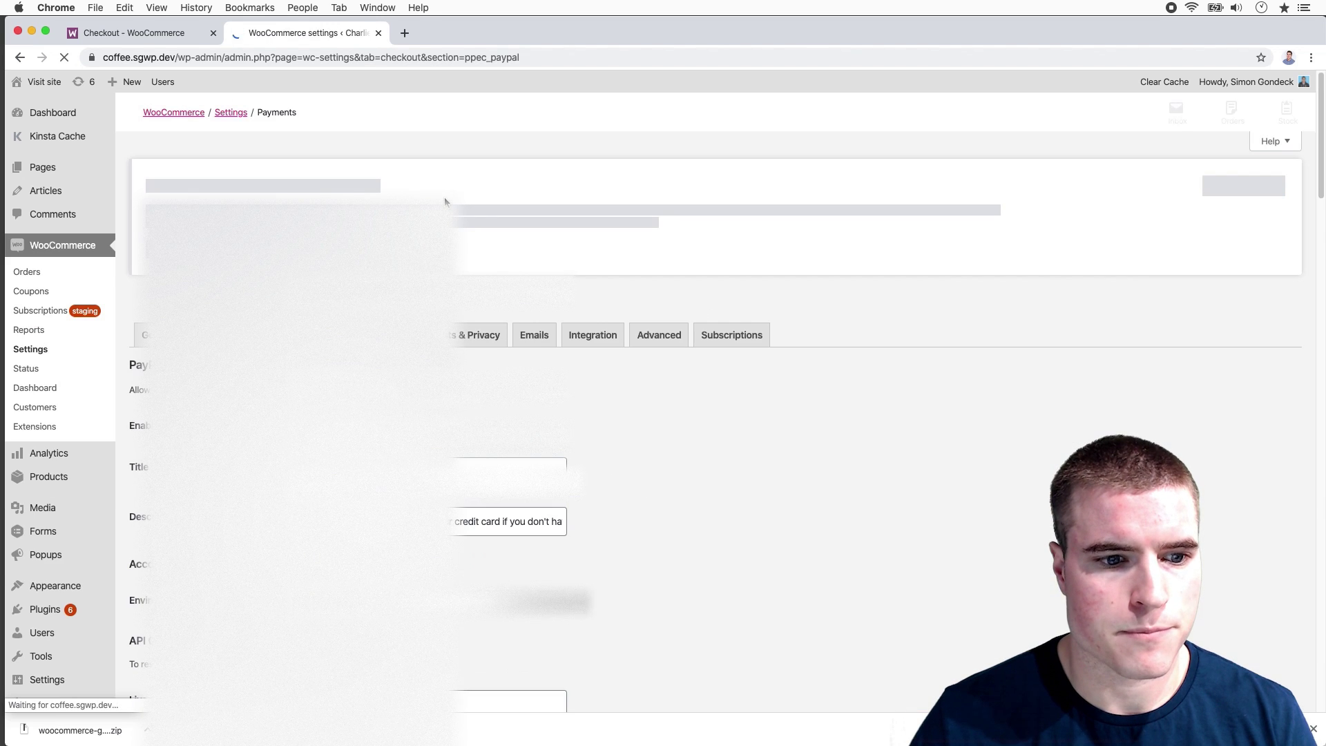
pyautogui.scroll(-2, 445, 197)
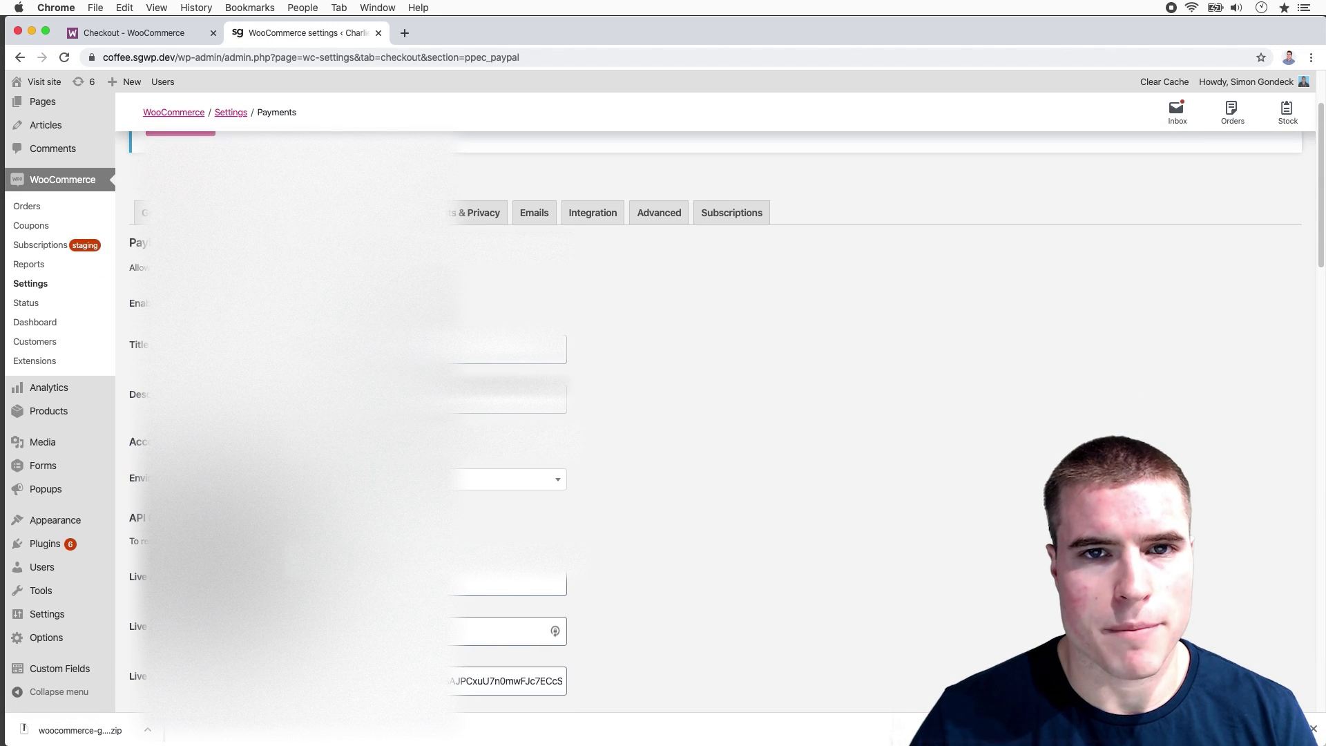
pyautogui.scroll(-1, 675, 355)
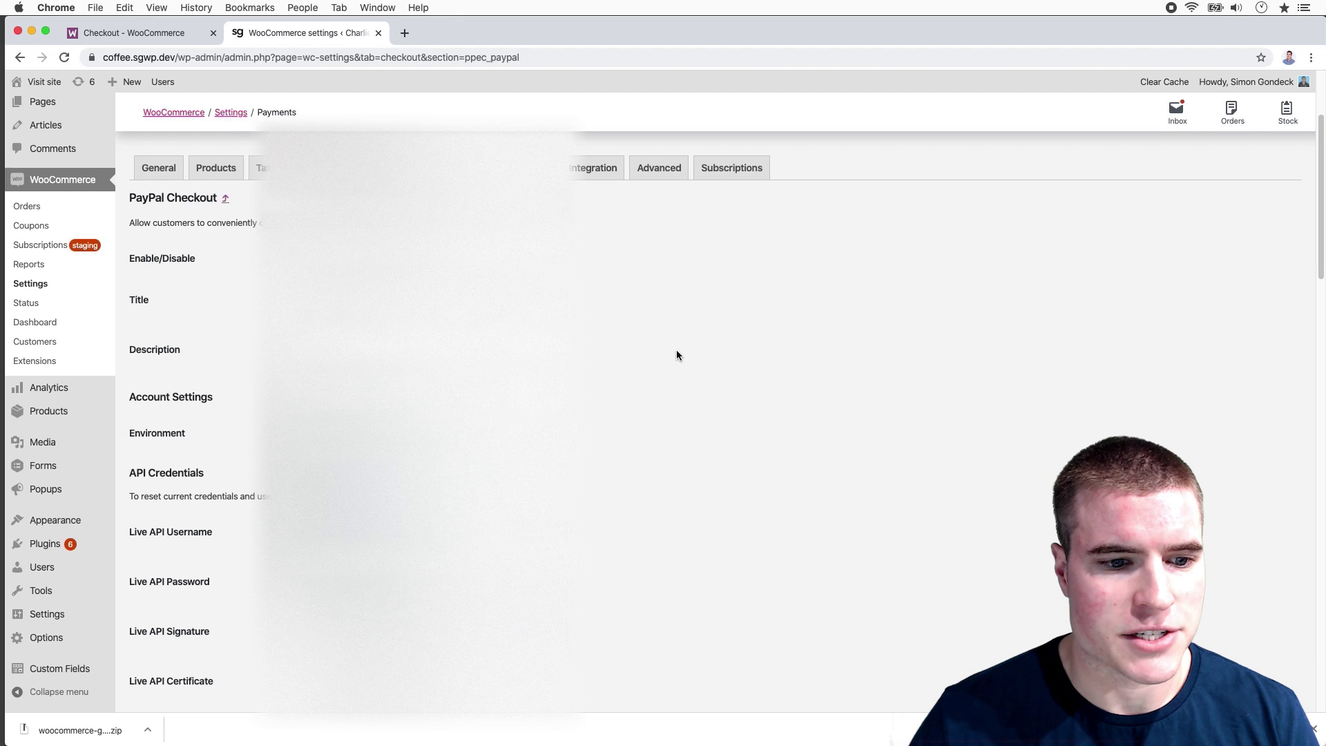
pyautogui.scroll(-1, 677, 351)
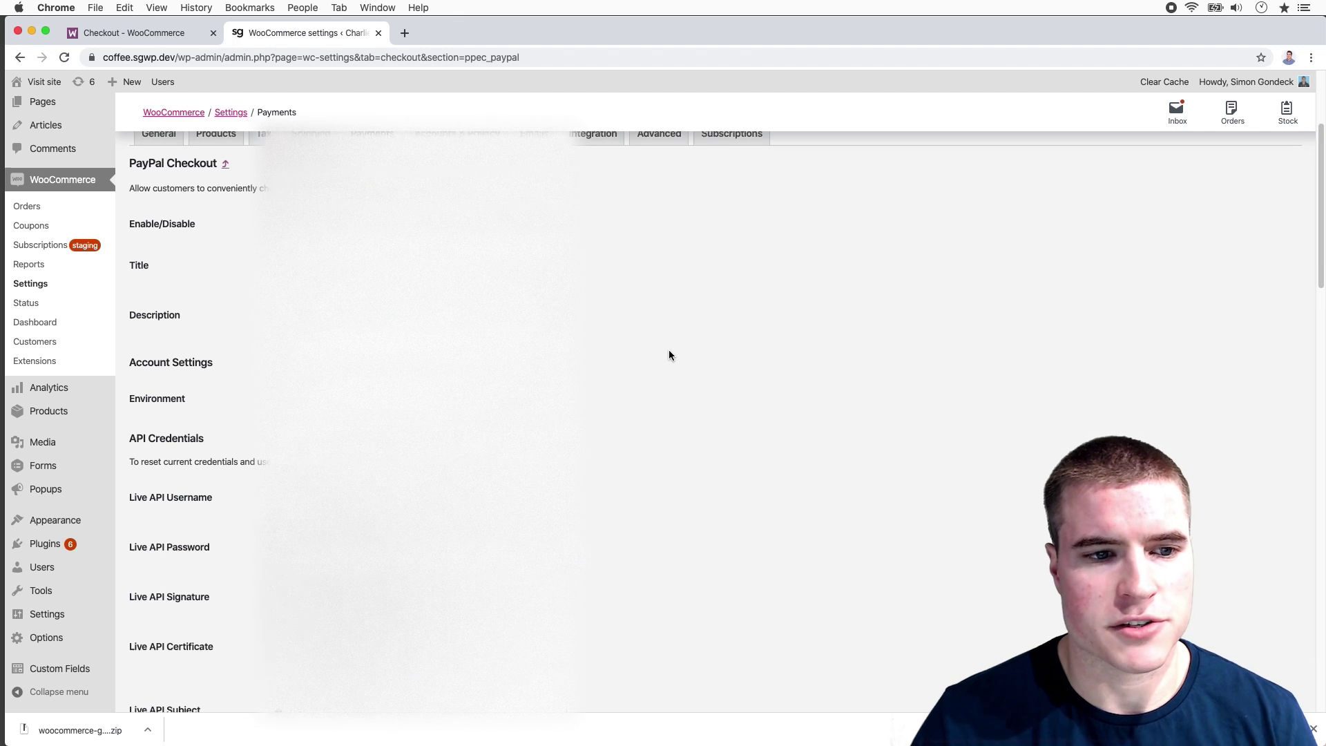
pyautogui.scroll(-3, 668, 357)
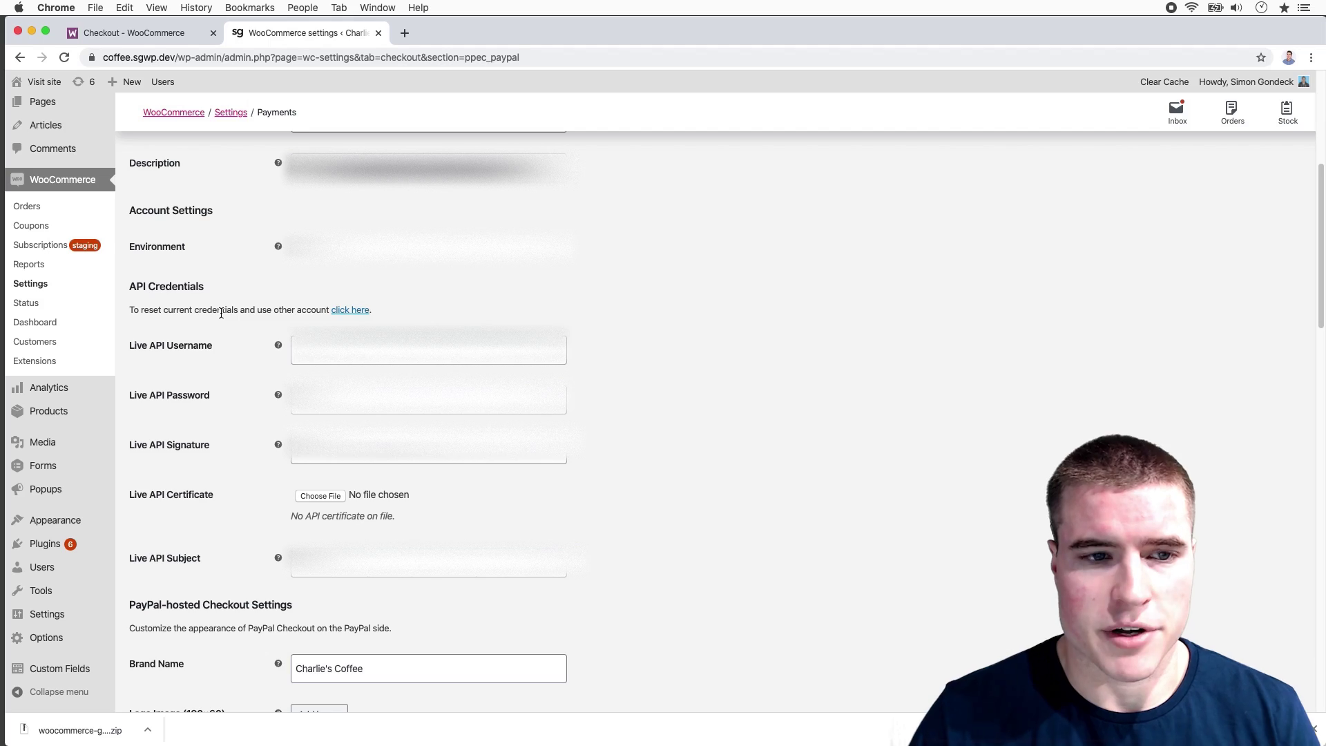
# Open PayPal in its own window on the right half of the screen and sign in
pyautogui.press('super+t')
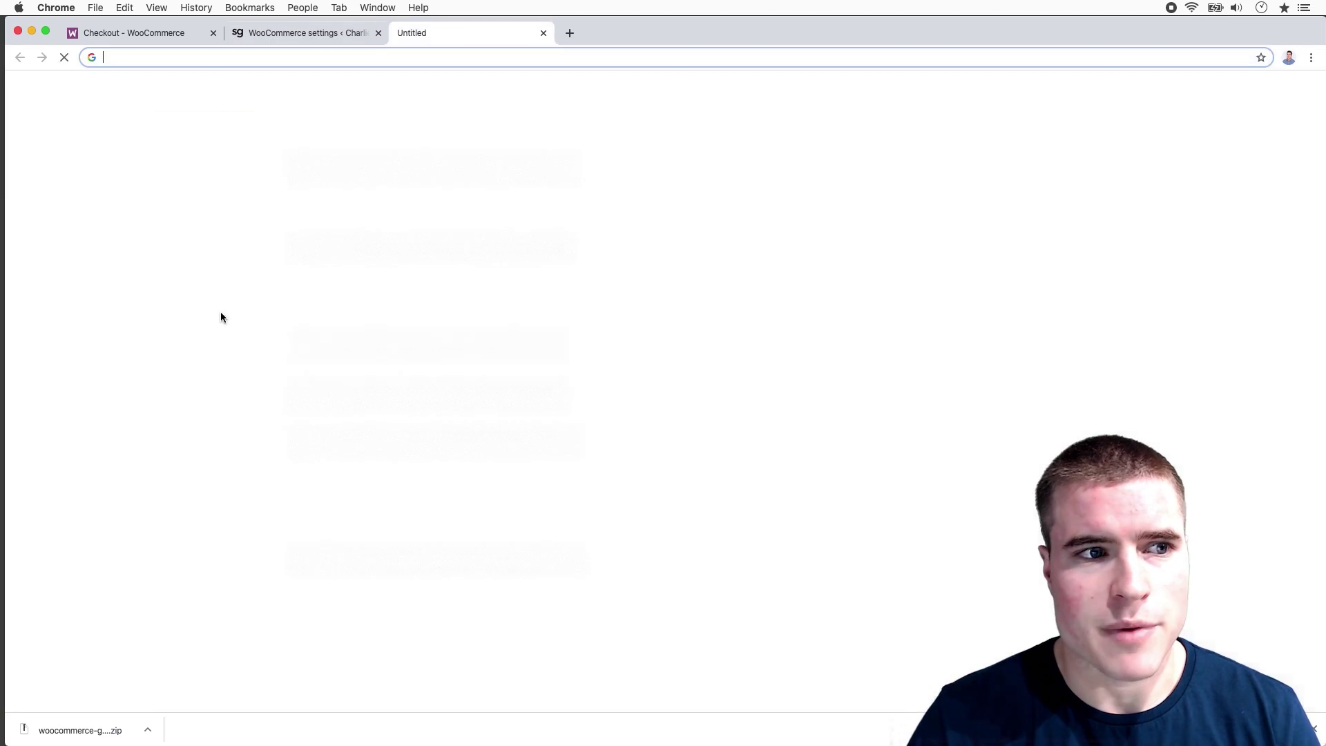
pyautogui.write('paypal')
pyautogui.press('Return')
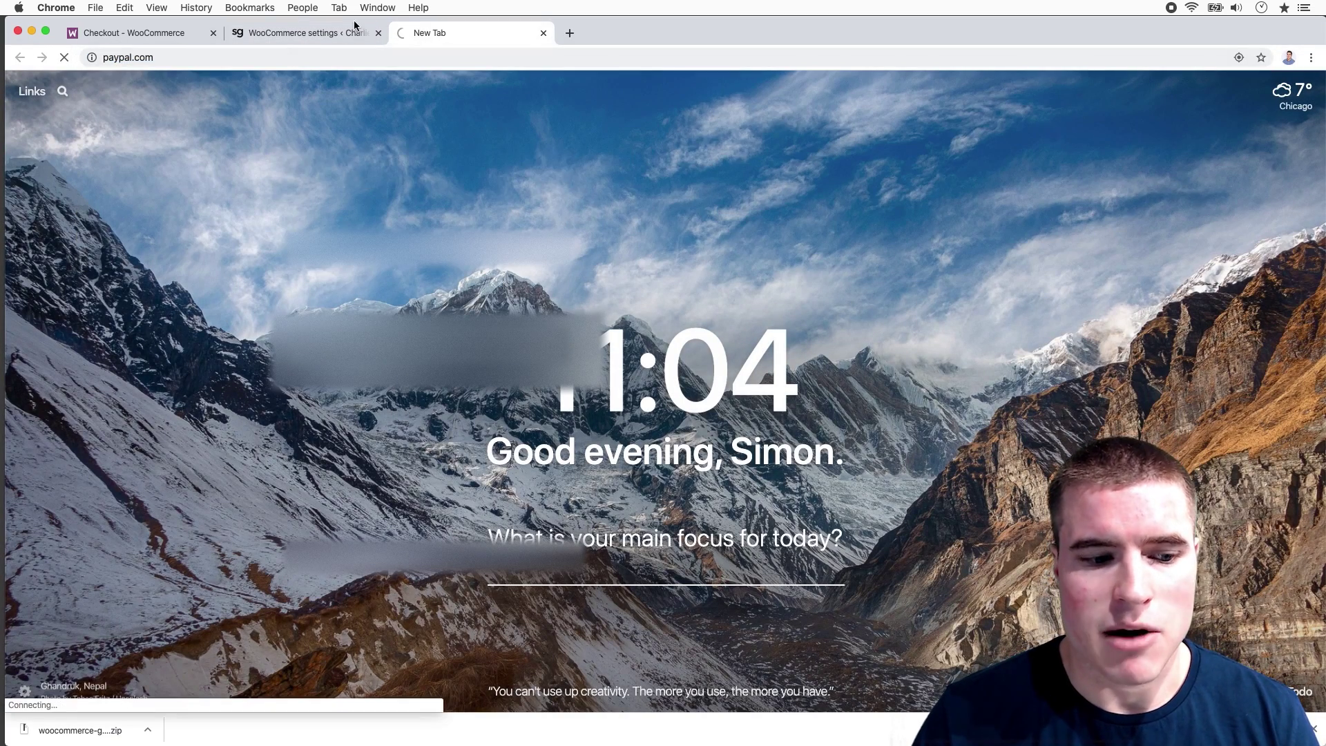
pyautogui.moveTo(482, 31); pyautogui.dragTo(530, 12)
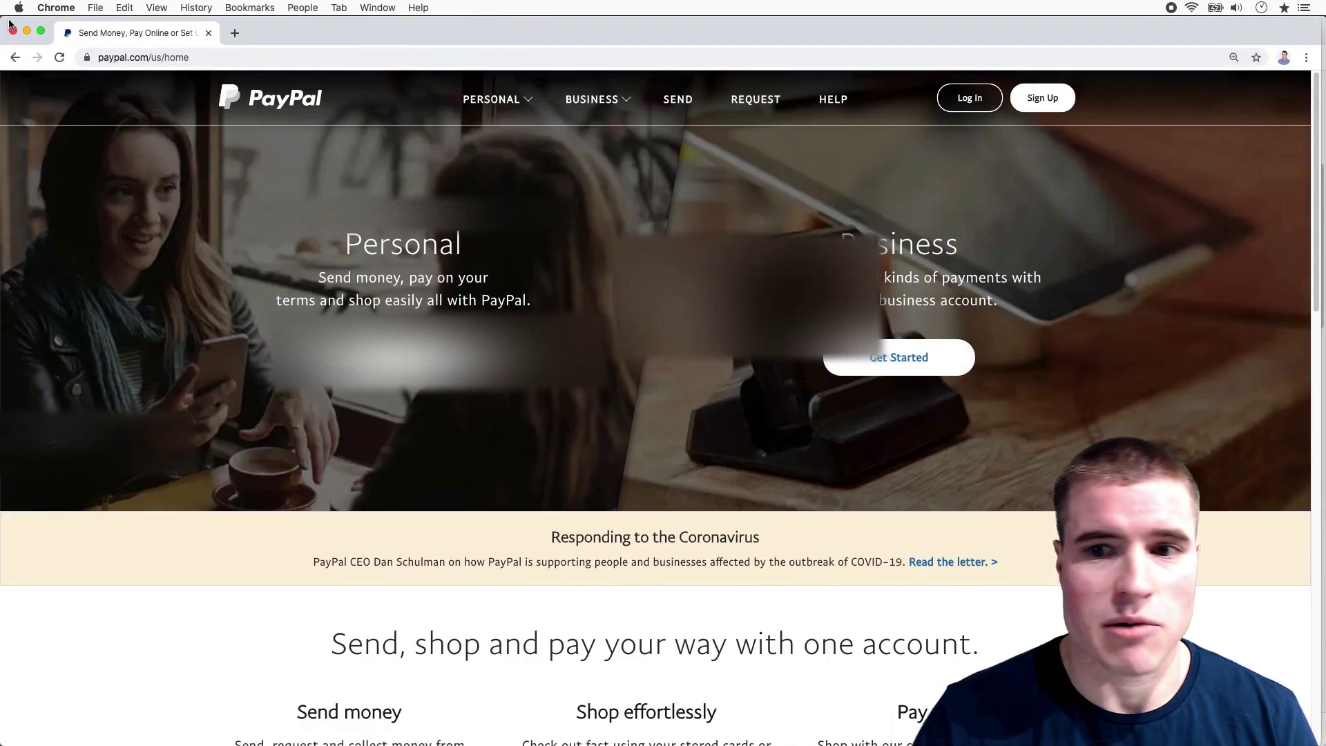
pyautogui.hotkey('ctrl', 'alt', 'Right')
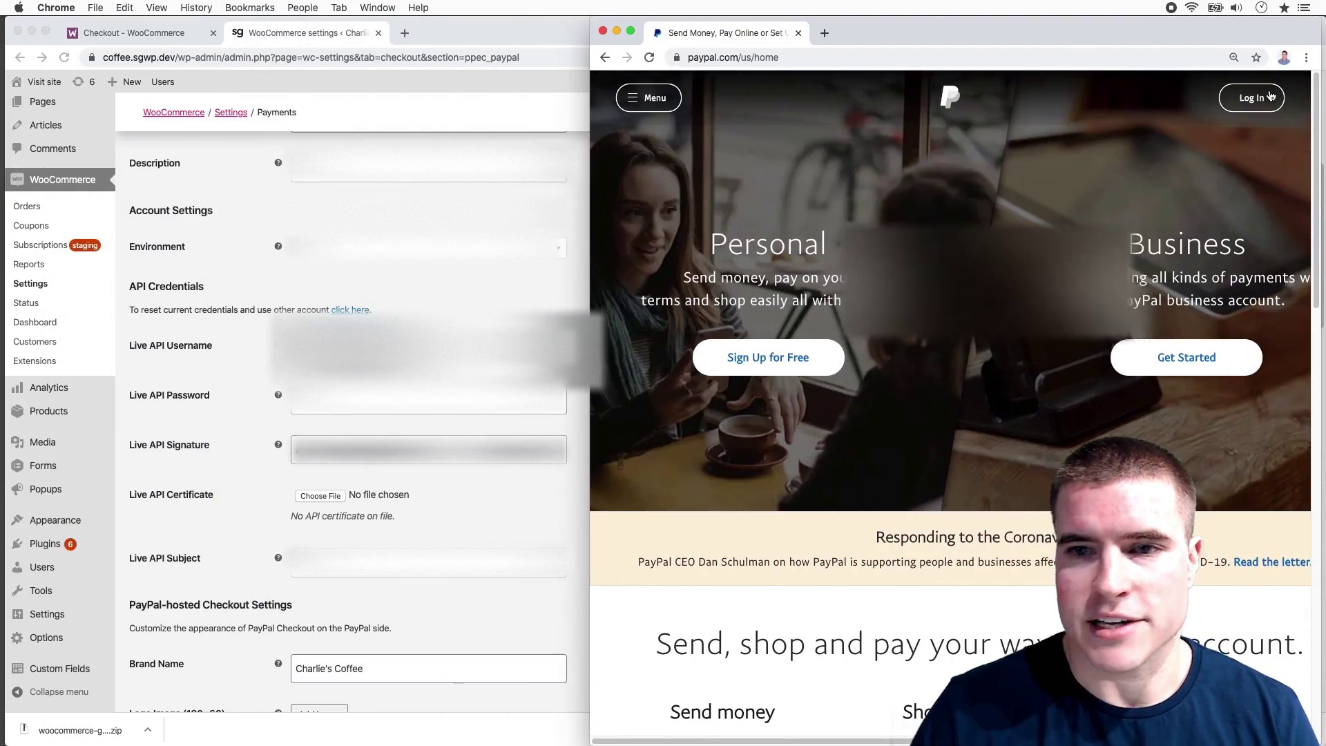
pyautogui.click(1252, 97)
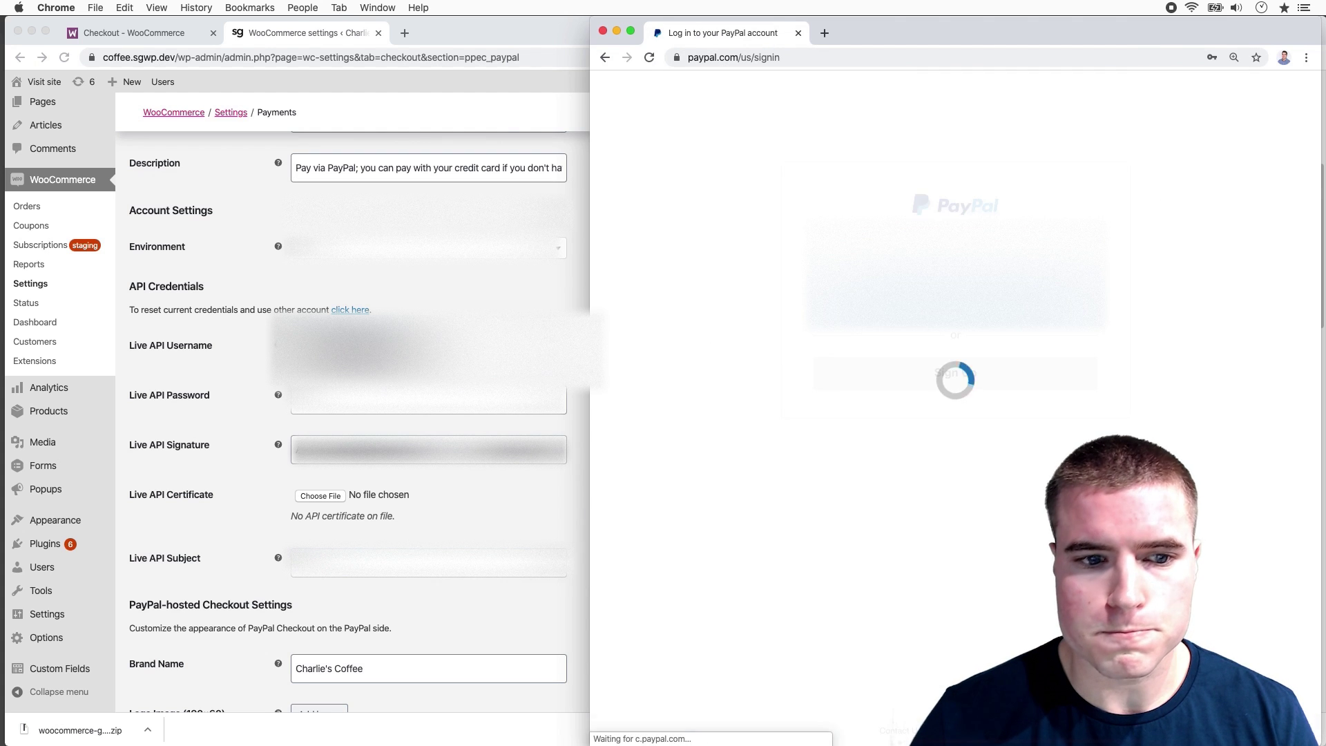
pyautogui.click(989, 329)
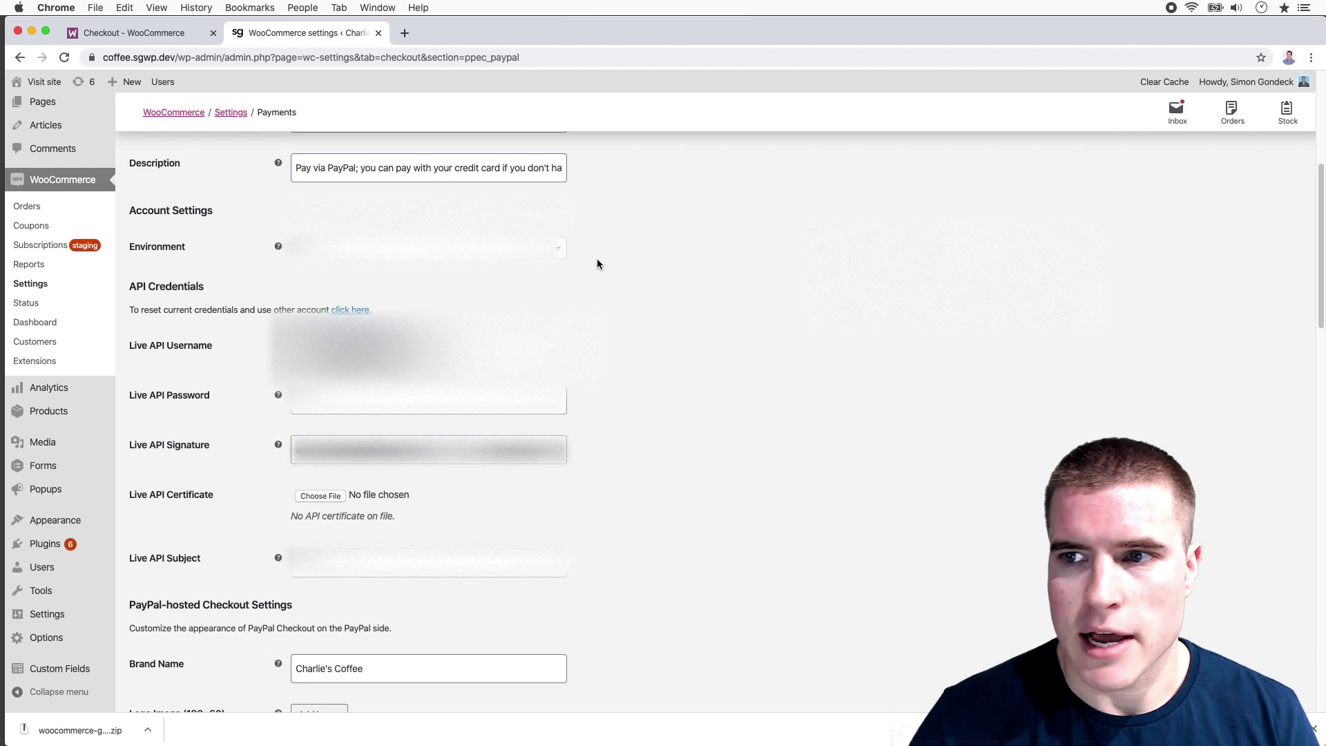
# Arrange the two windows side by side and open PayPal Account Settings > Website payments
pyautogui.moveTo(1321, 18); pyautogui.dragTo(668, 8)
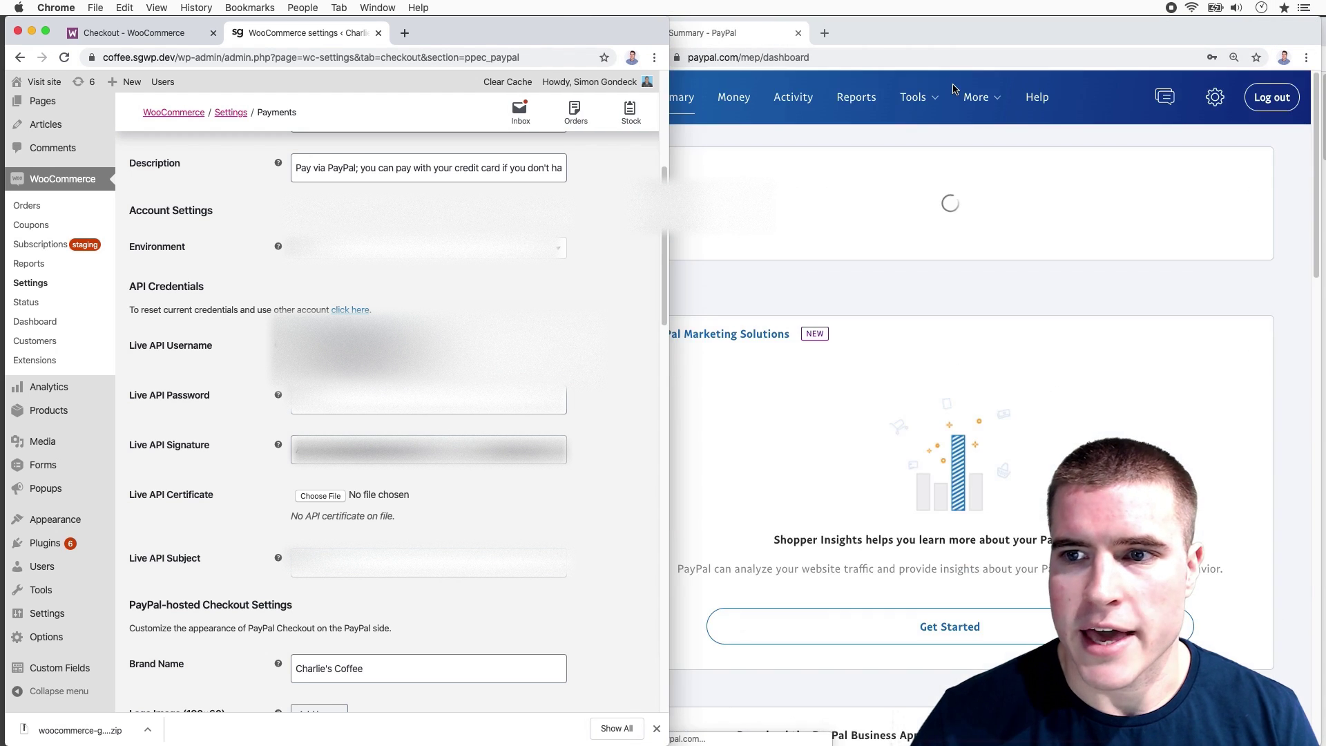
pyautogui.click(897, 97)
pyautogui.click(1214, 97)
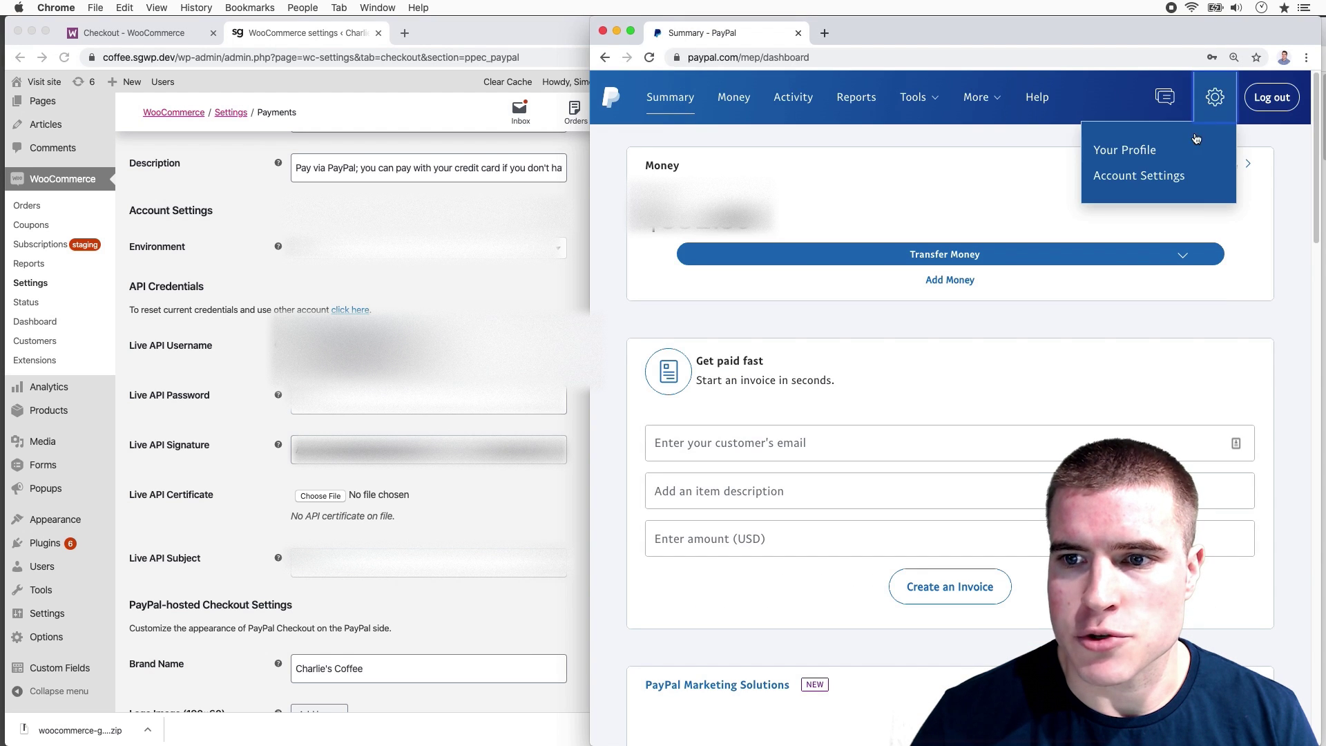
pyautogui.click(1178, 174)
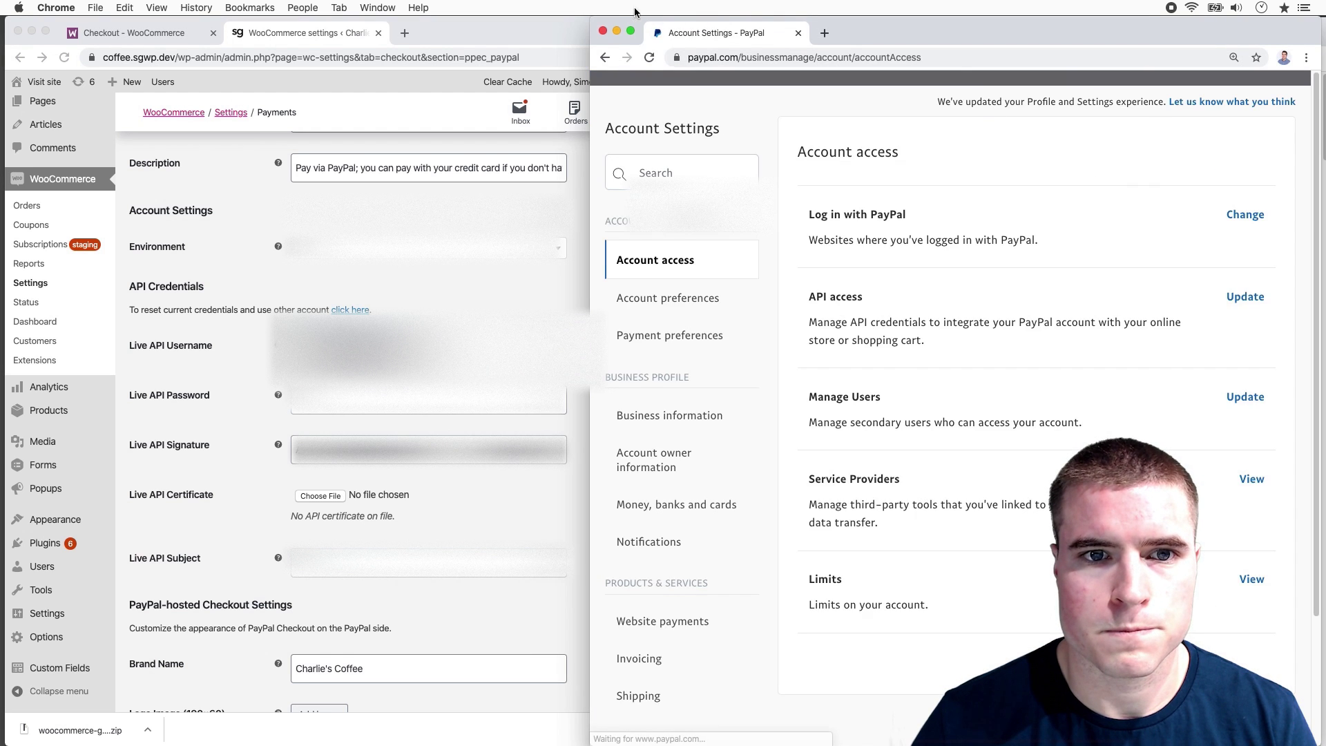
pyautogui.moveTo(593, 19); pyautogui.dragTo(633, 21)
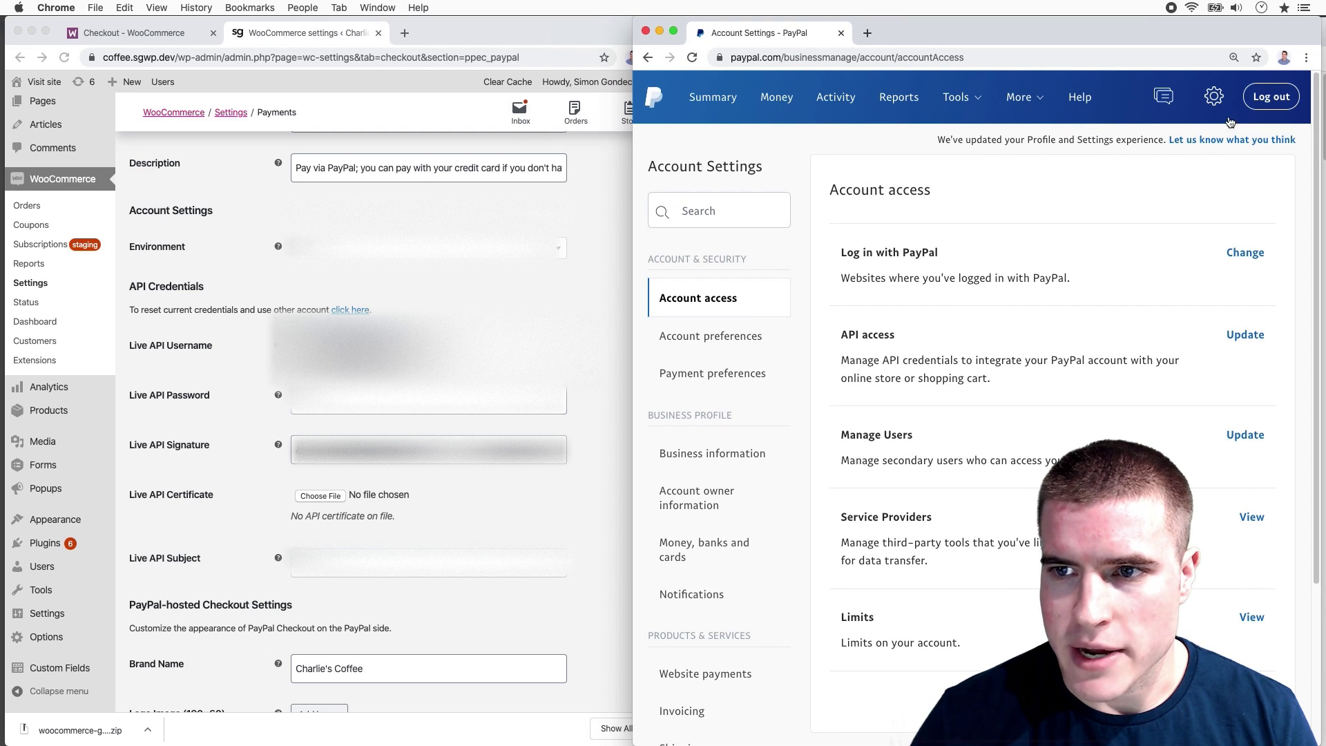
pyautogui.click(1216, 98)
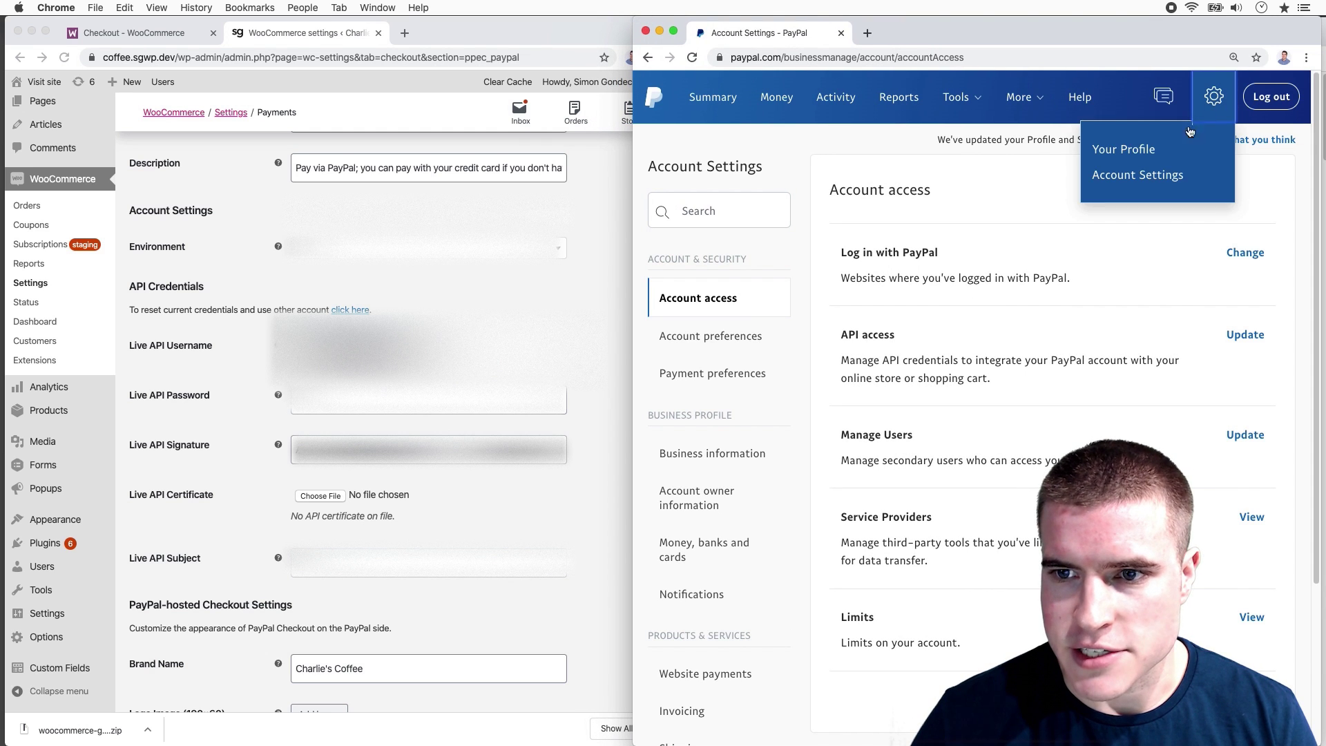
pyautogui.click(1174, 175)
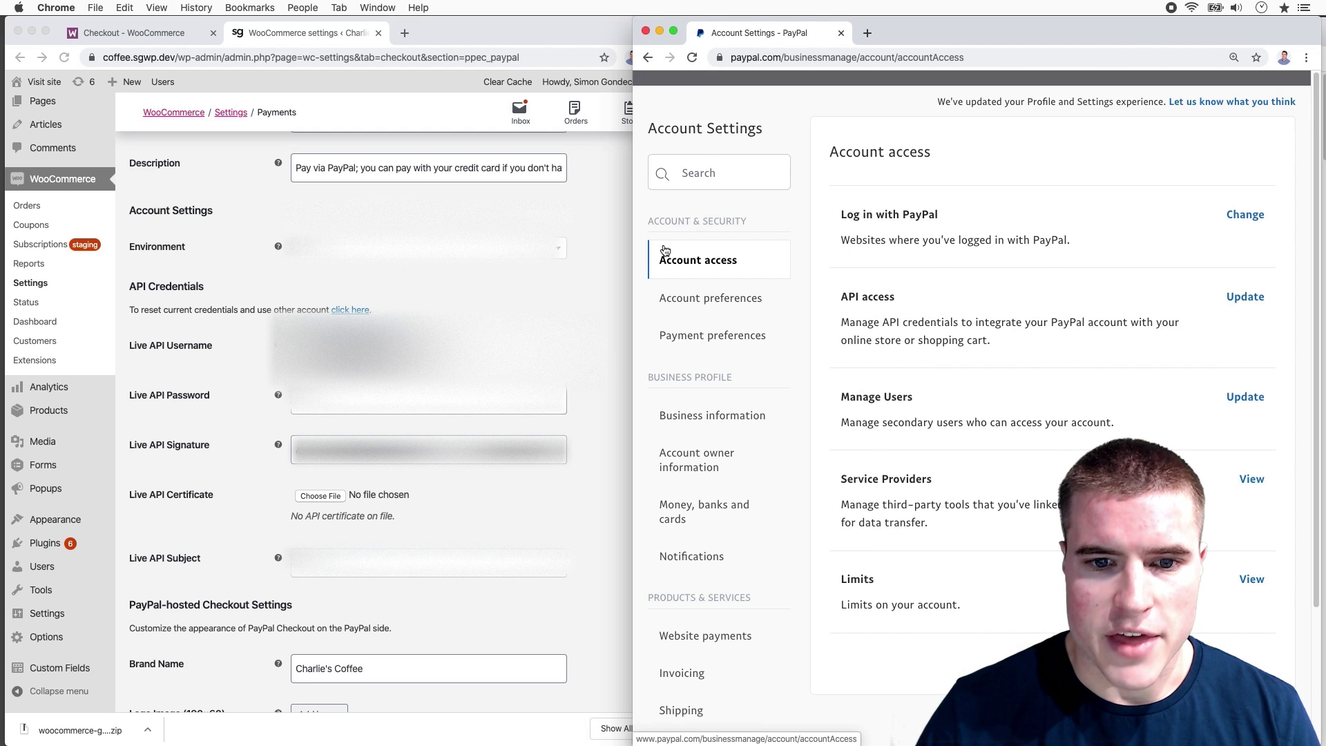
pyautogui.scroll(-1, 707, 430)
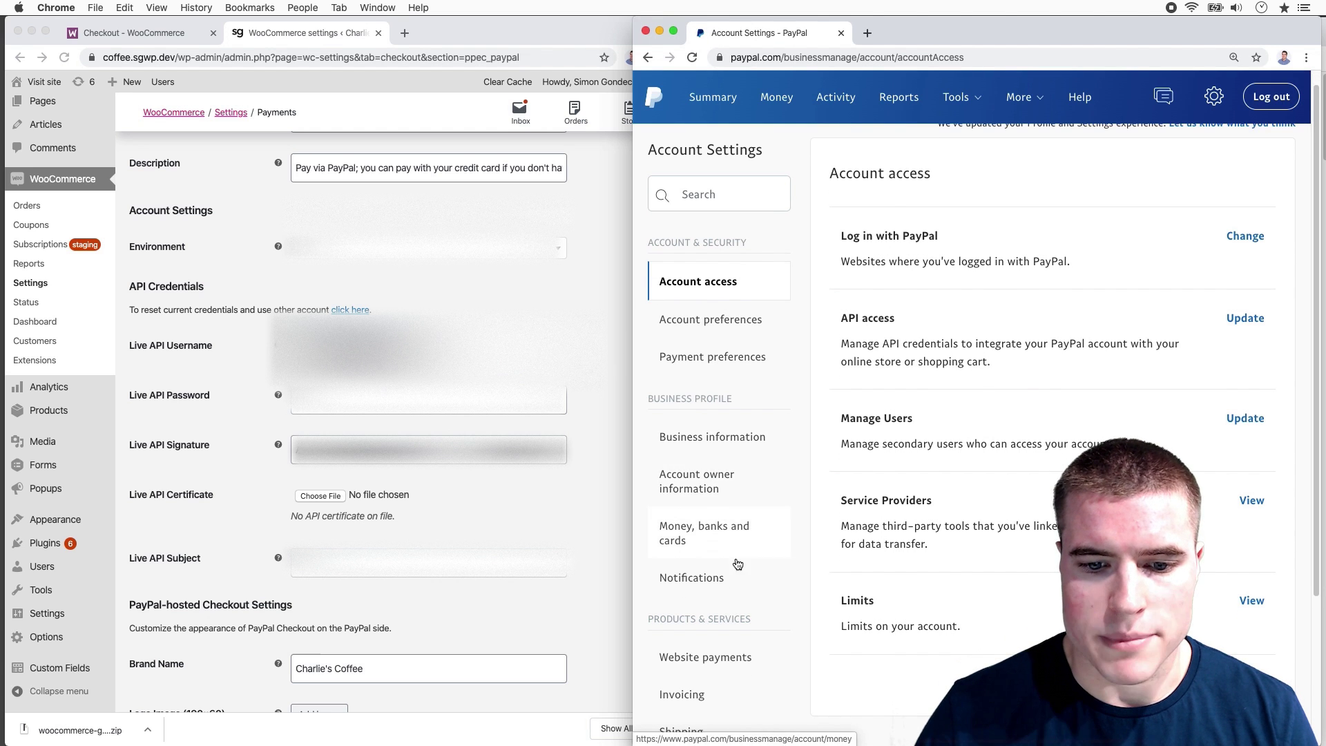
pyautogui.click(734, 661)
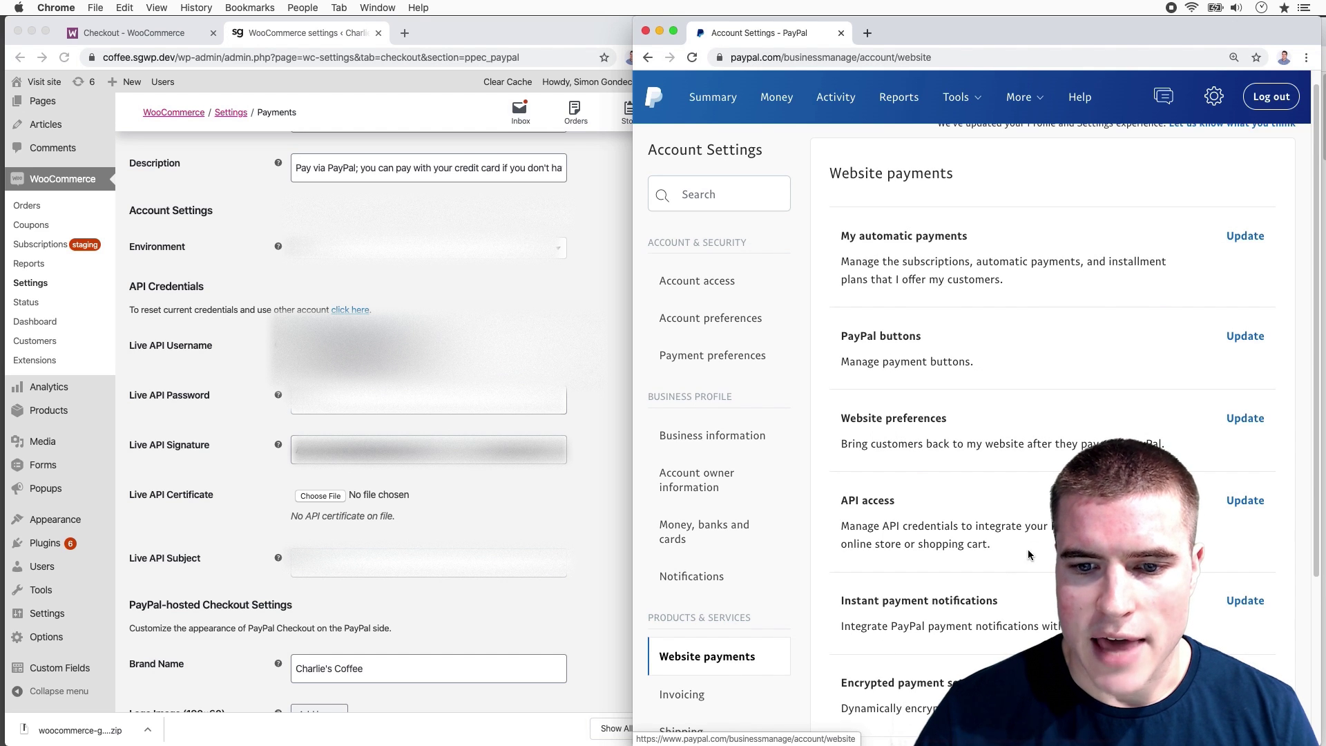
pyautogui.scroll(-1, 1002, 566)
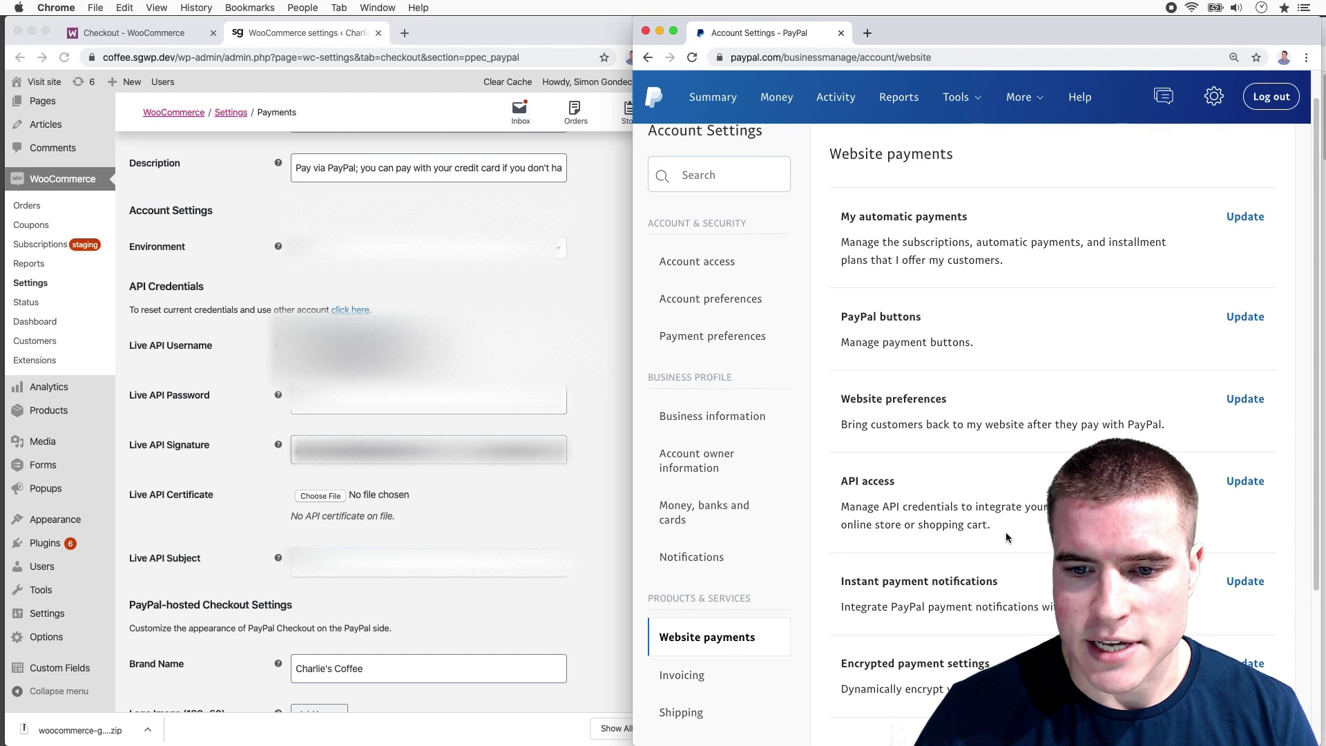
# From API access, open Manage API credentials under NVP/SOAP API integration (Classic)
pyautogui.click(1236, 483)
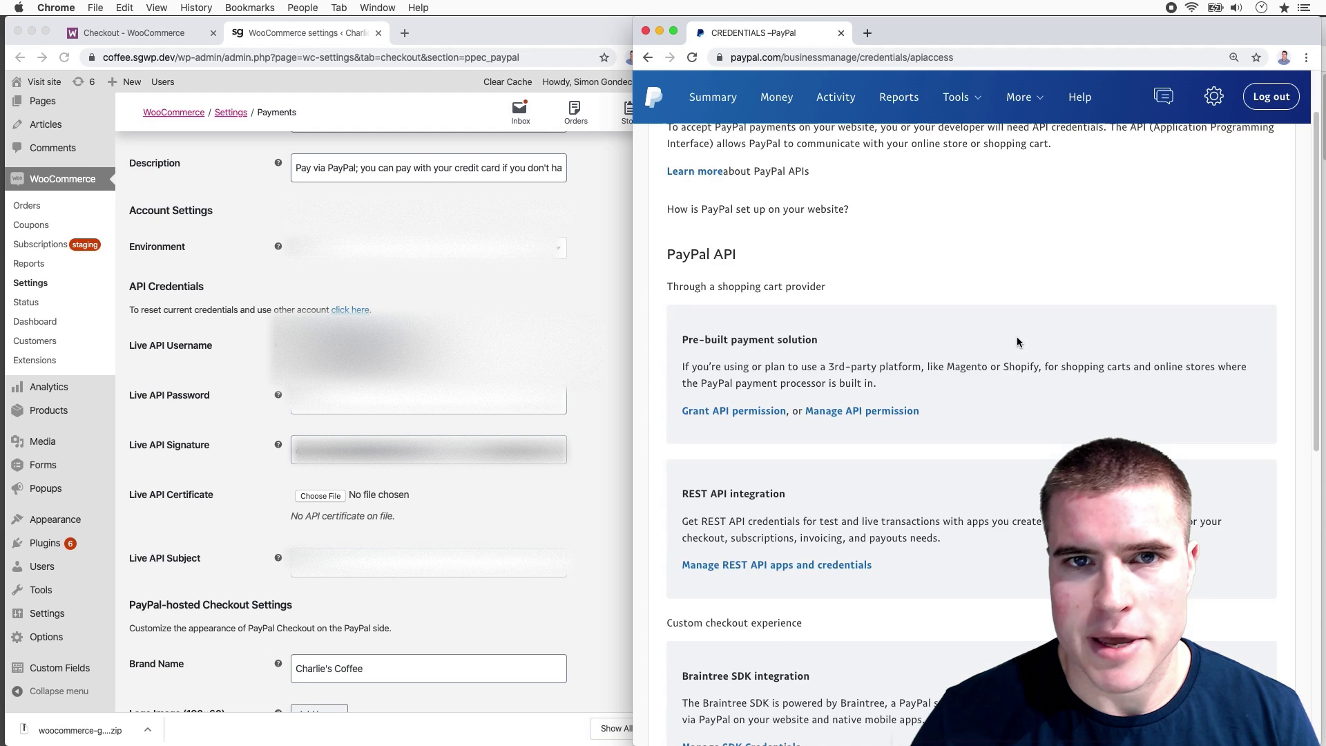
pyautogui.scroll(-5, 1026, 343)
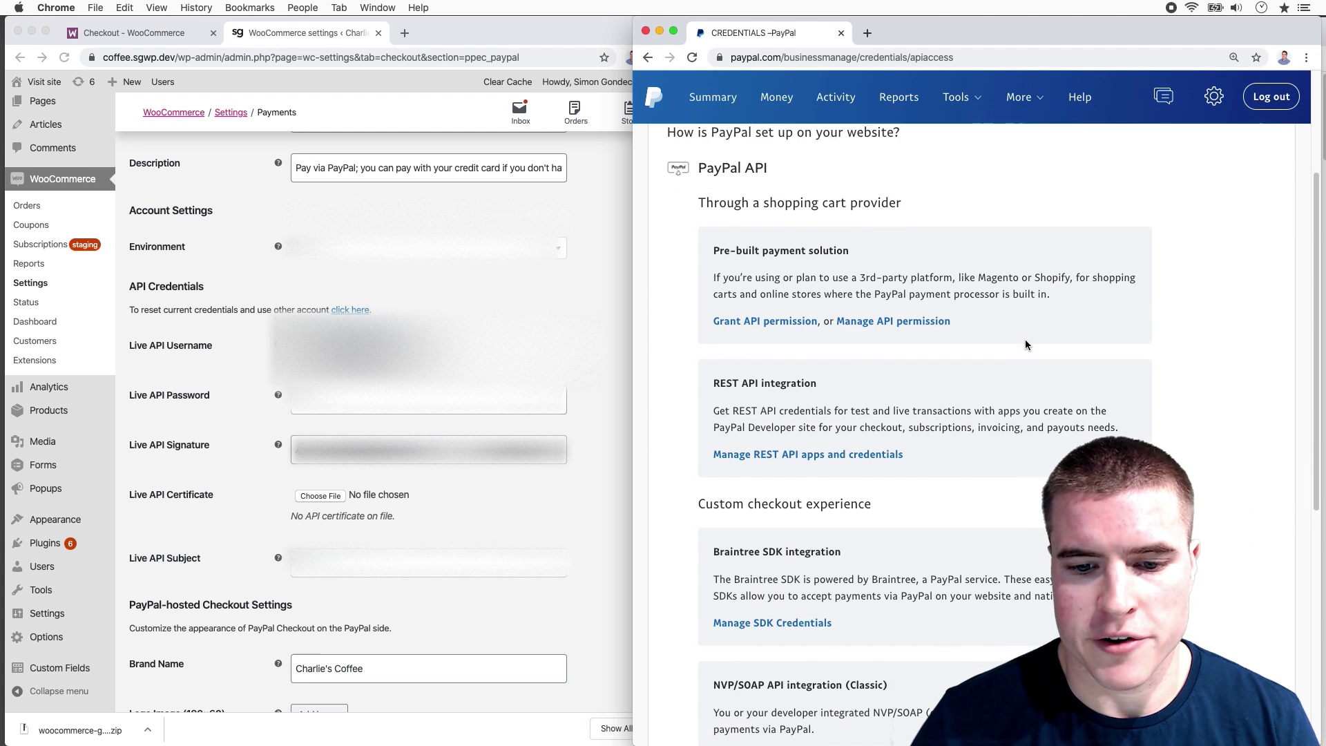
pyautogui.moveTo(897, 467); pyautogui.dragTo(716, 459)
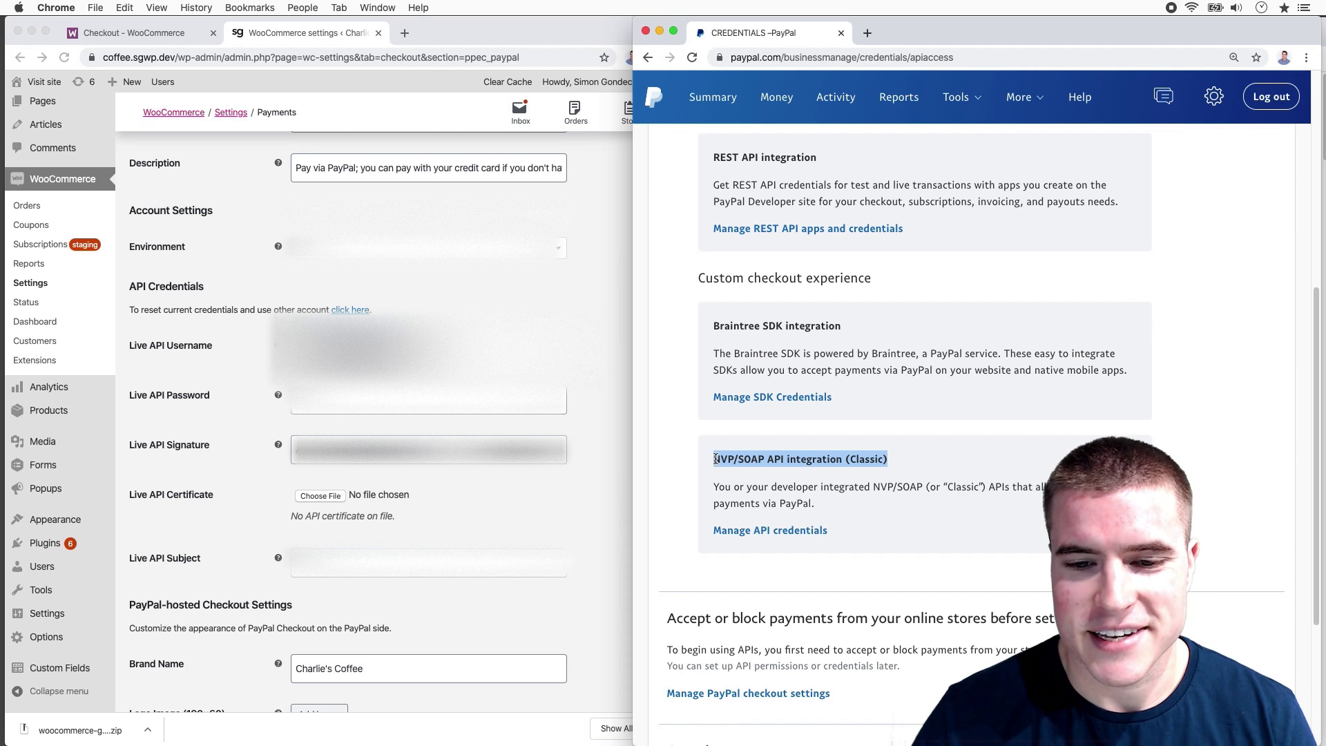
pyautogui.scroll(2, 716, 458)
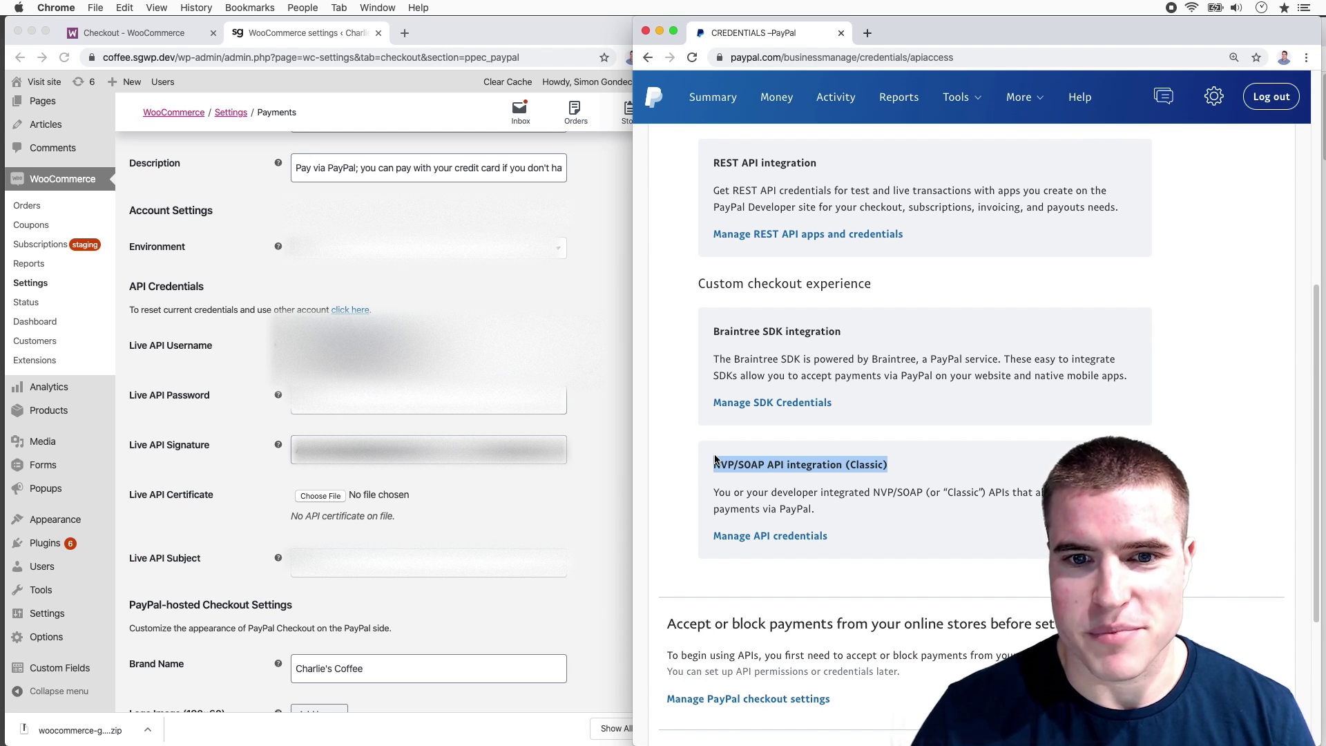
pyautogui.scroll(1, 715, 459)
pyautogui.scroll(5, 715, 459)
pyautogui.scroll(-2, 837, 370)
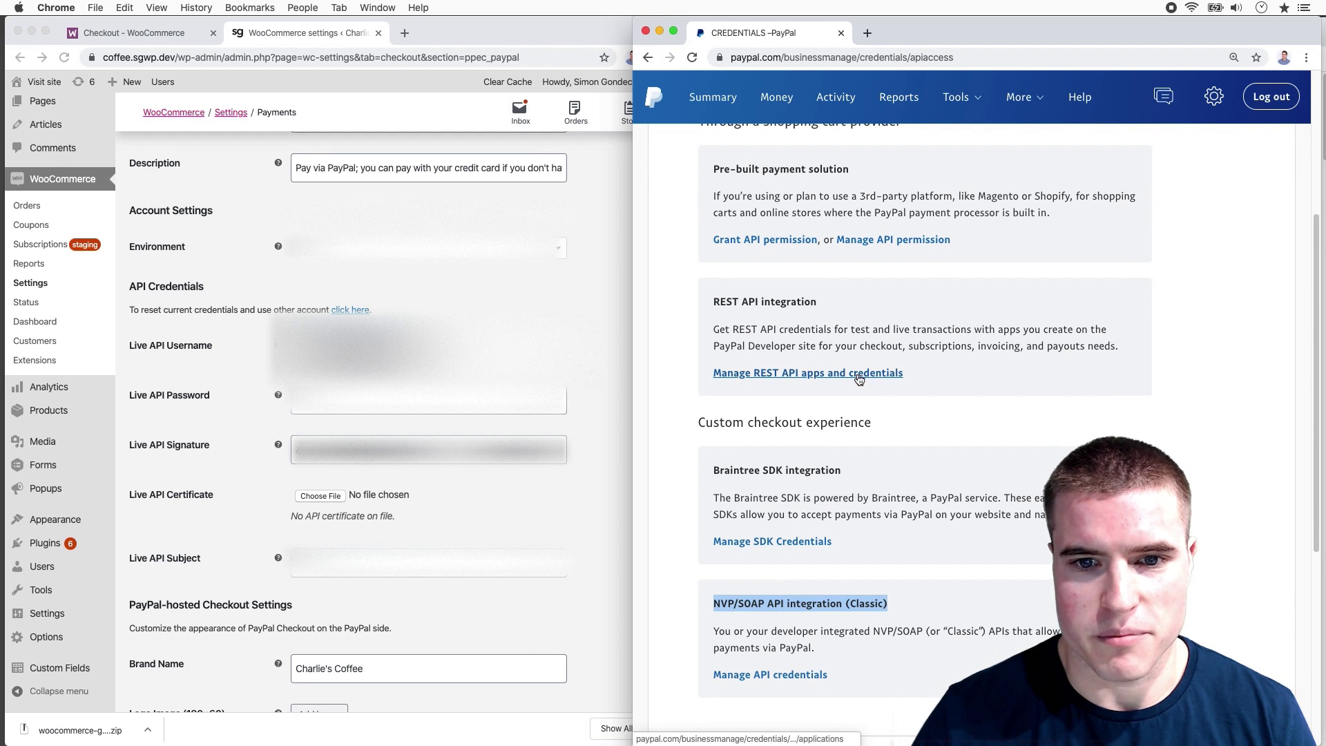
pyautogui.scroll(-1, 801, 293)
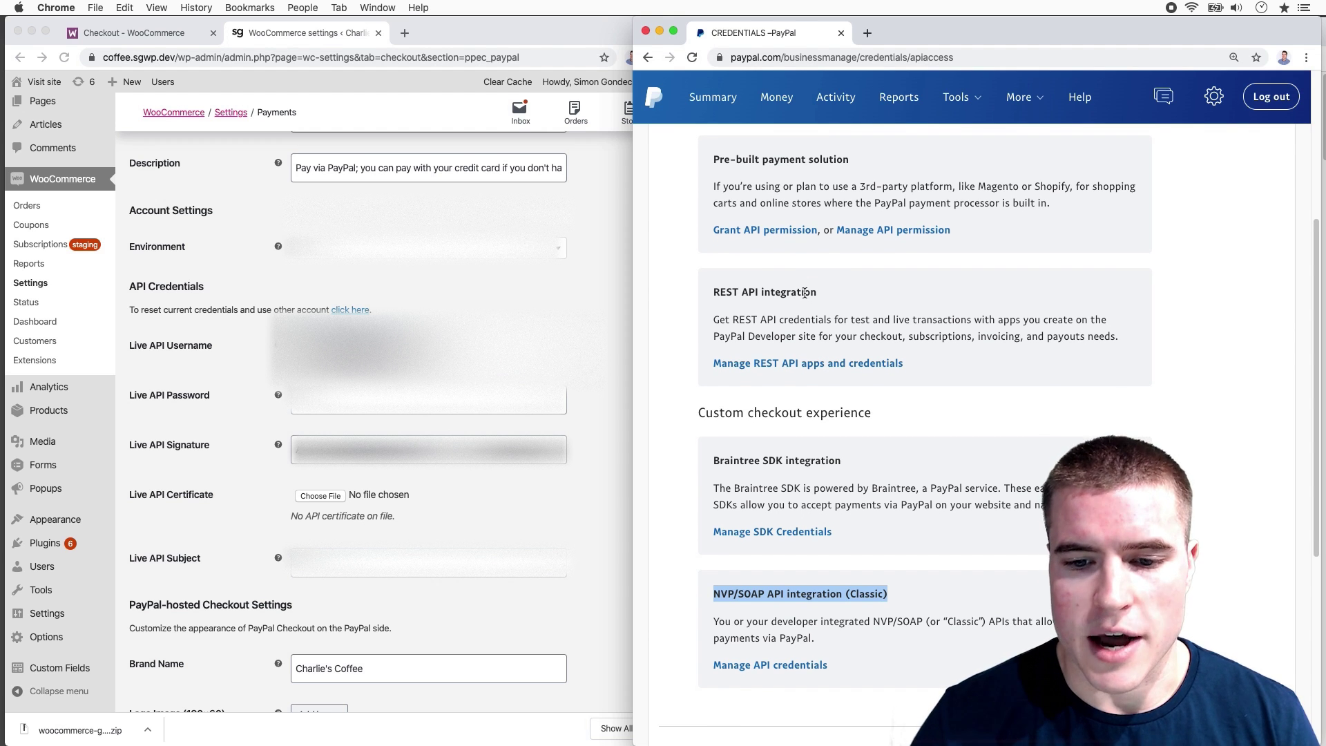
pyautogui.scroll(-4, 805, 293)
pyautogui.moveTo(889, 473); pyautogui.dragTo(723, 476)
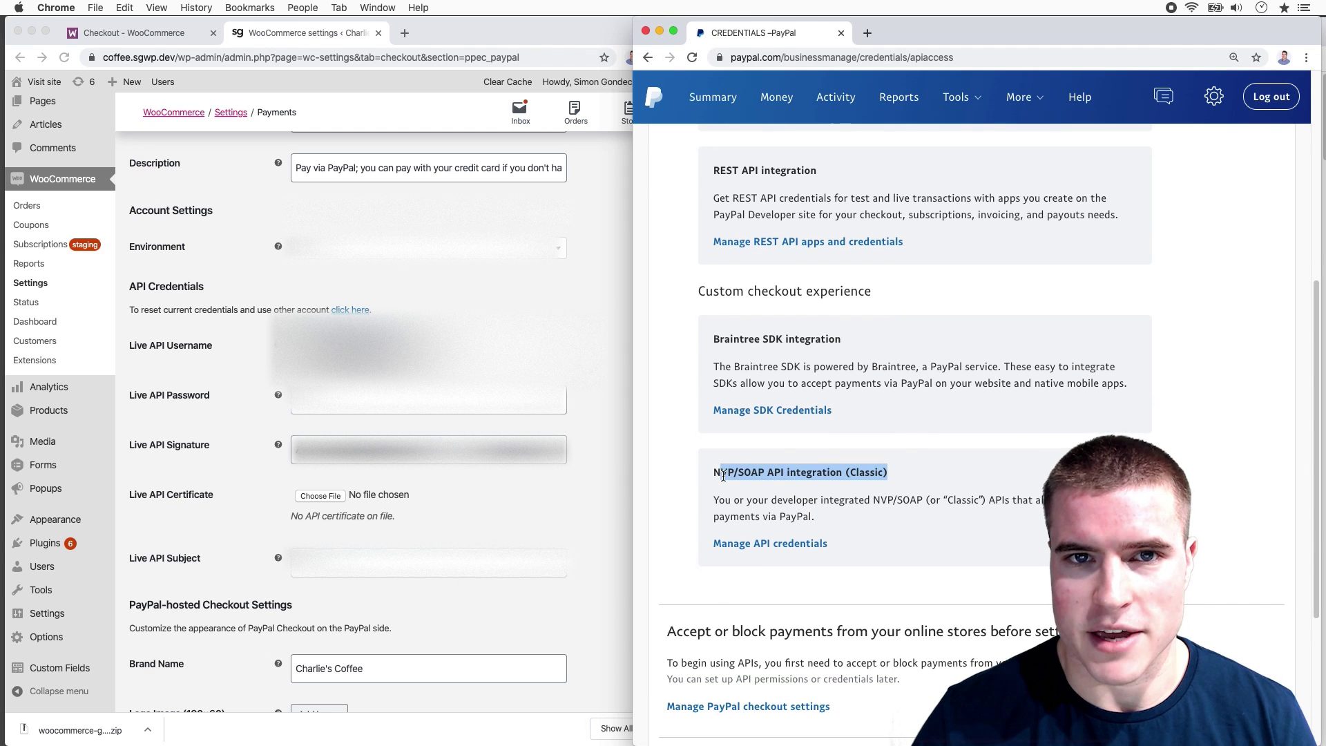
pyautogui.click(786, 550)
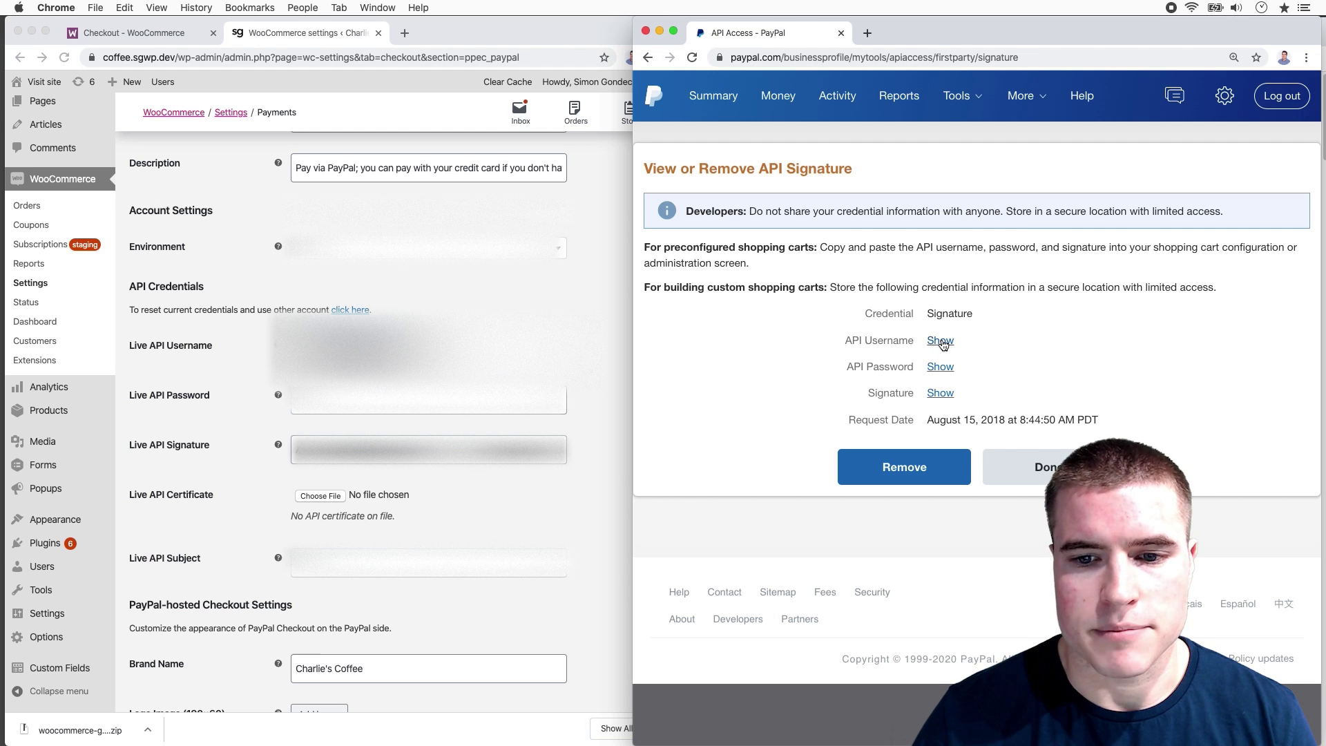
# Reveal and copy the PayPal API username into the WooCommerce Live API username field
pyautogui.click(941, 341)
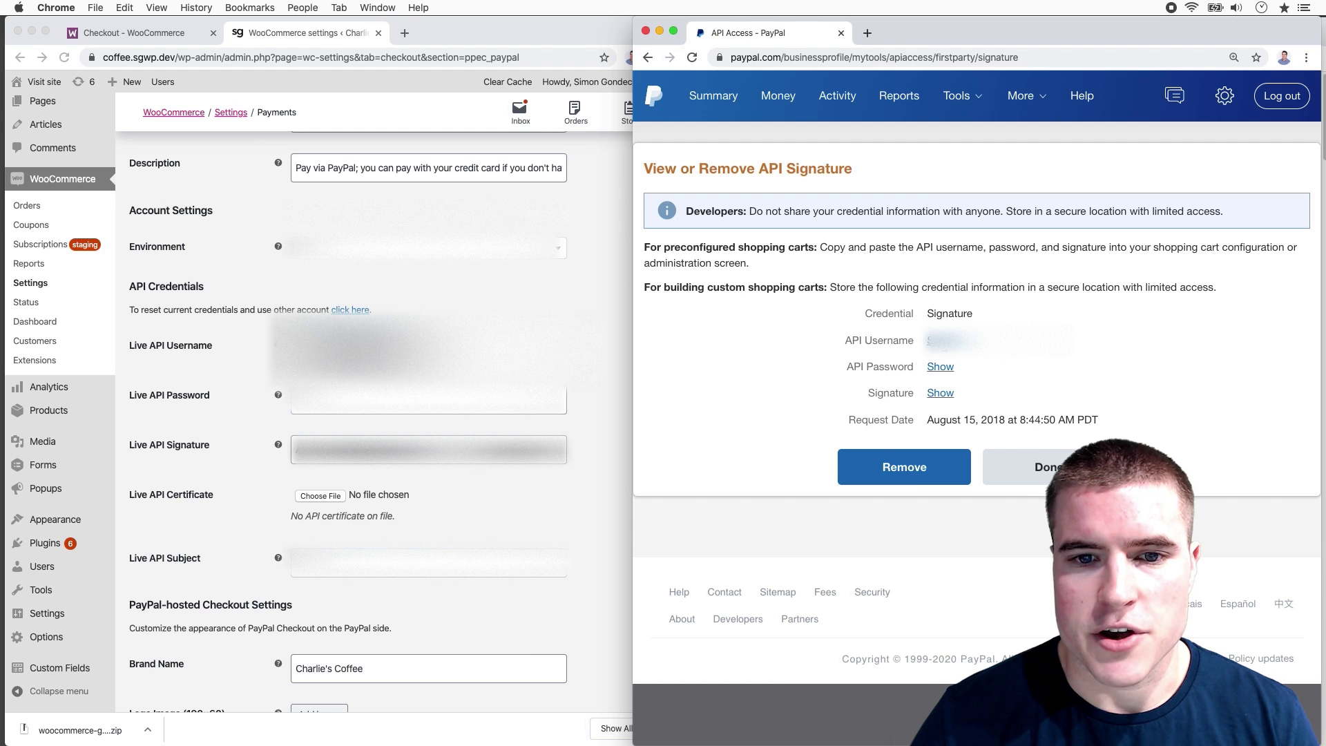
pyautogui.click(940, 340)
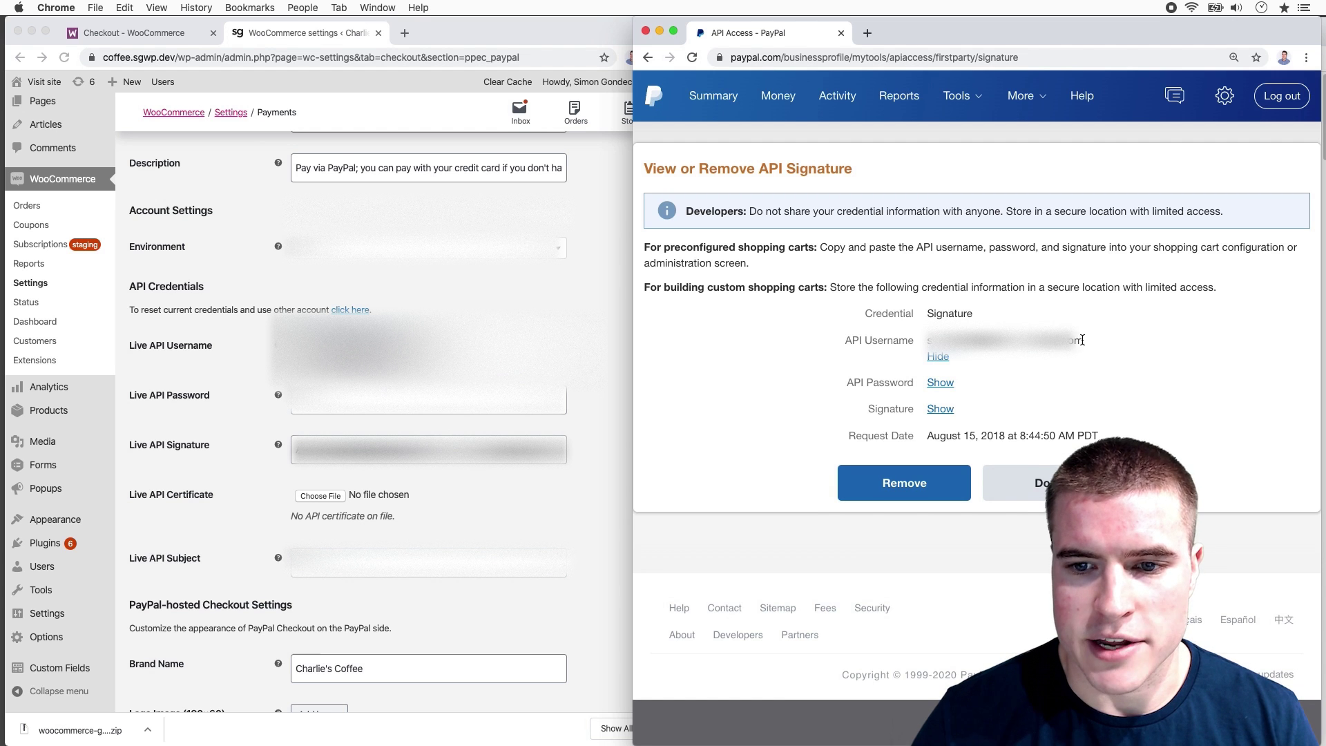
pyautogui.moveTo(1082, 339); pyautogui.dragTo(927, 341)
pyautogui.press('super+c')
pyautogui.press('super+grave')
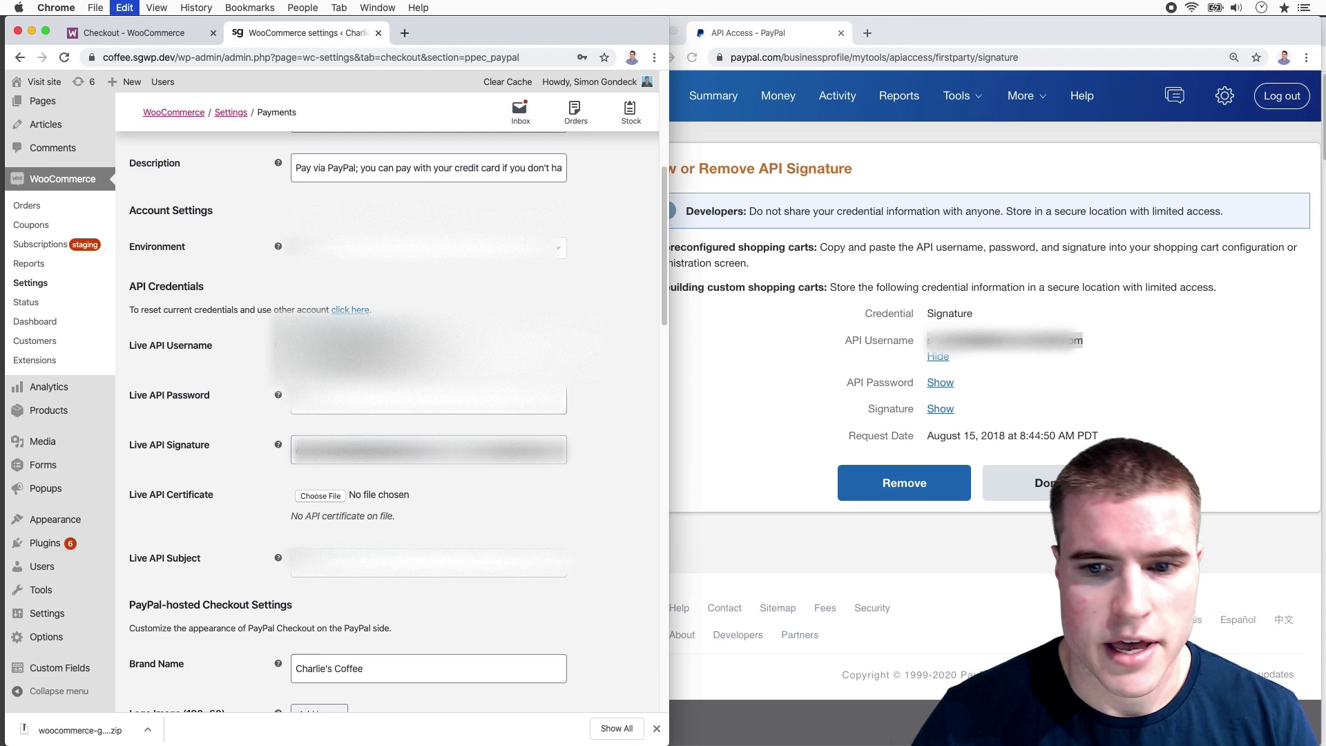
pyautogui.press('super+grave')
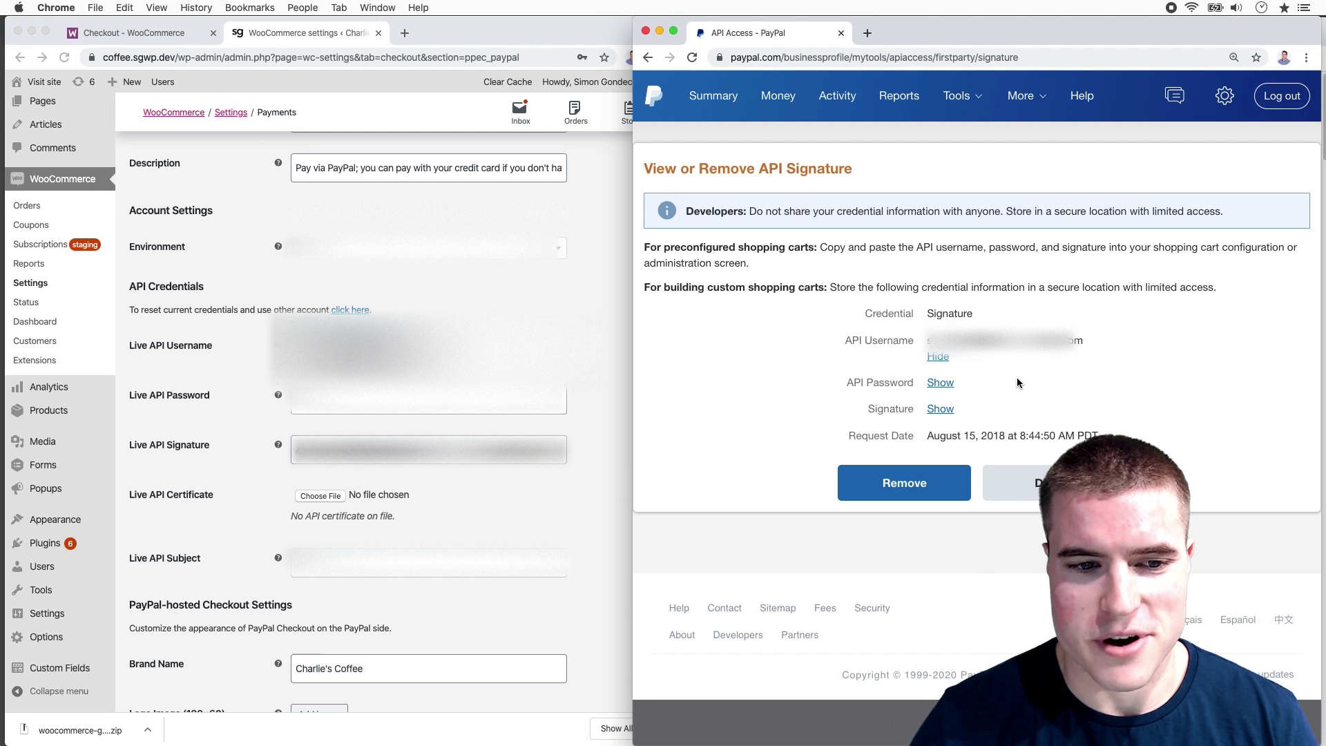
# Reveal the PayPal API password for the Live API password field and scroll toward Save changes
pyautogui.click(940, 383)
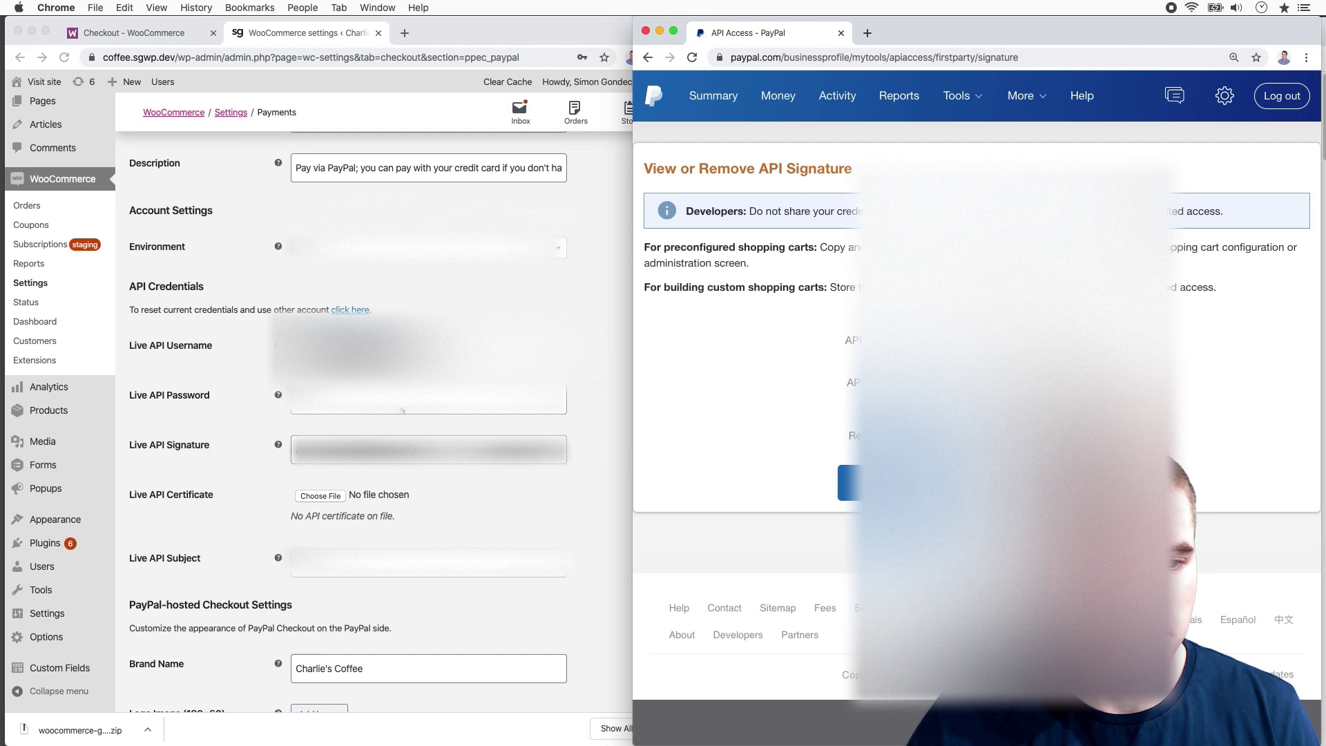
pyautogui.click(429, 516)
pyautogui.scroll(-15, 430, 516)
pyautogui.scroll(-8, 429, 513)
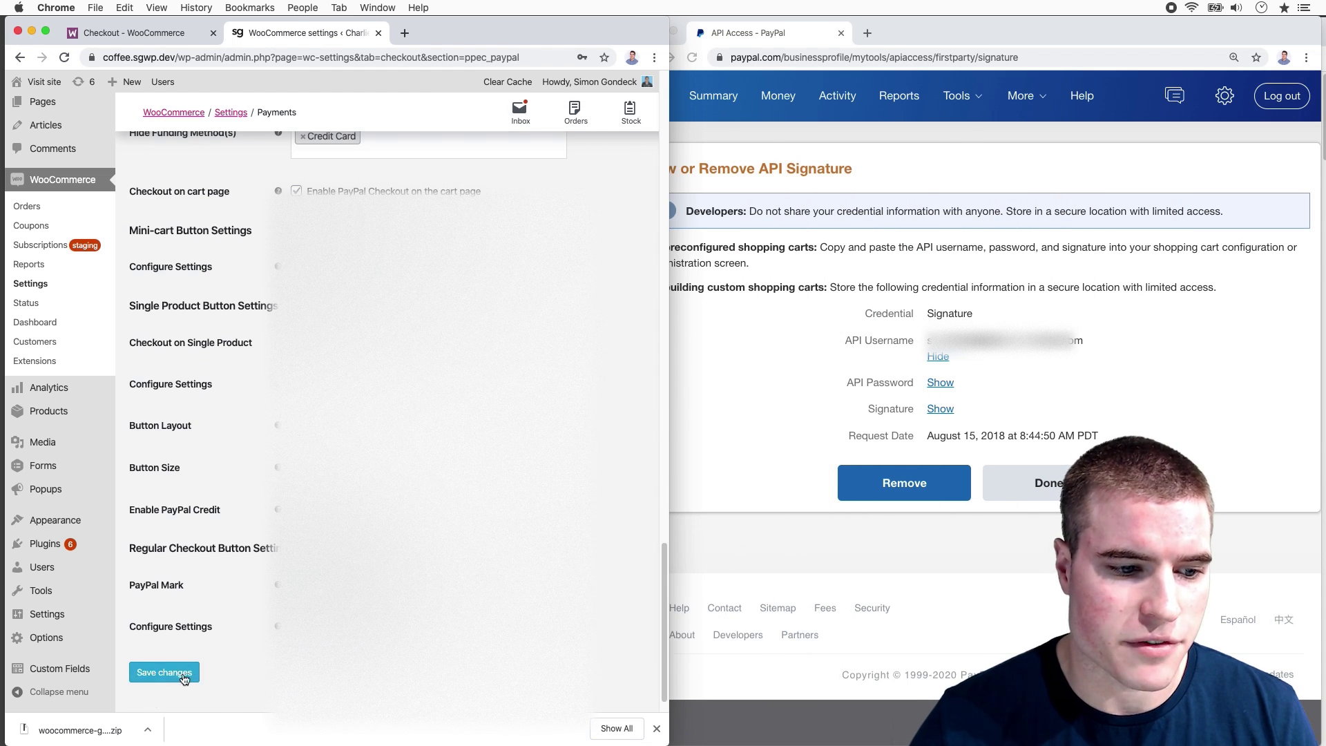
# Save the settings and review brand name Charlie's Coffee, Login landing page and WC- invoice prefix
pyautogui.click(164, 672)
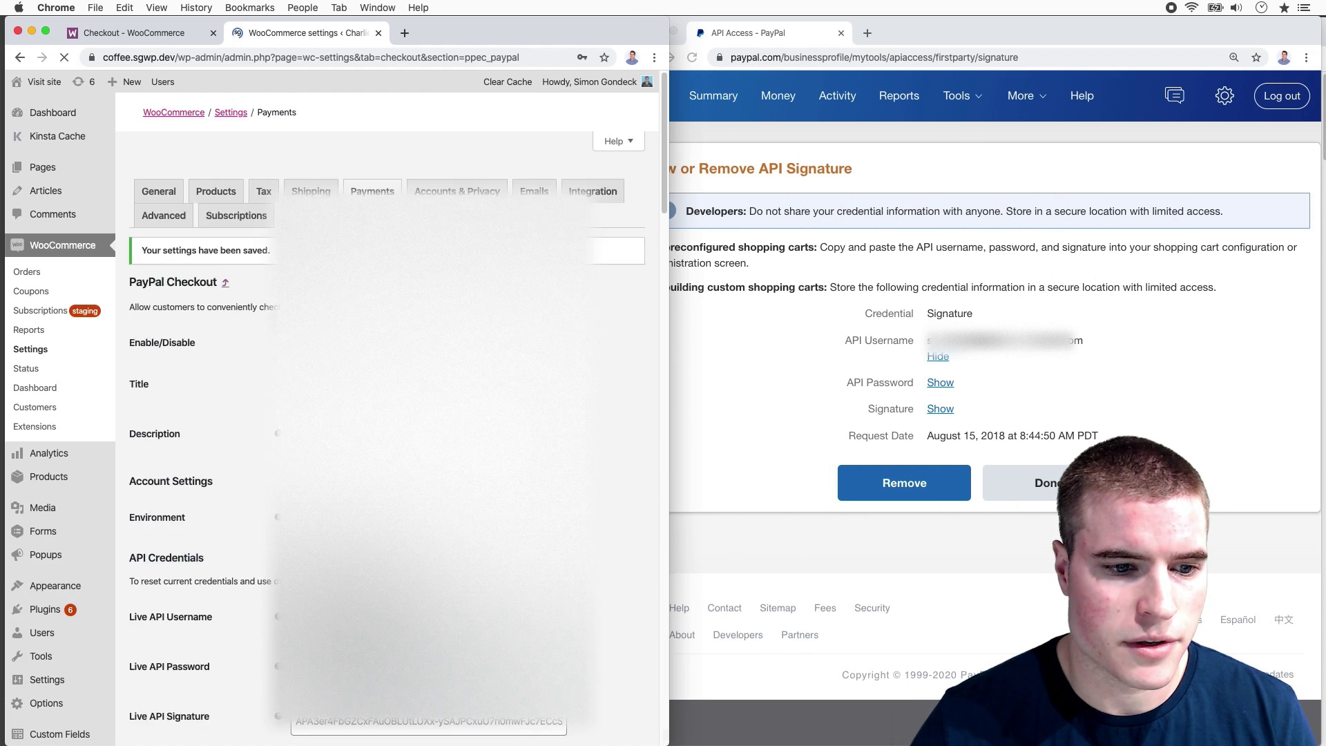
pyautogui.scroll(-2, 387, 414)
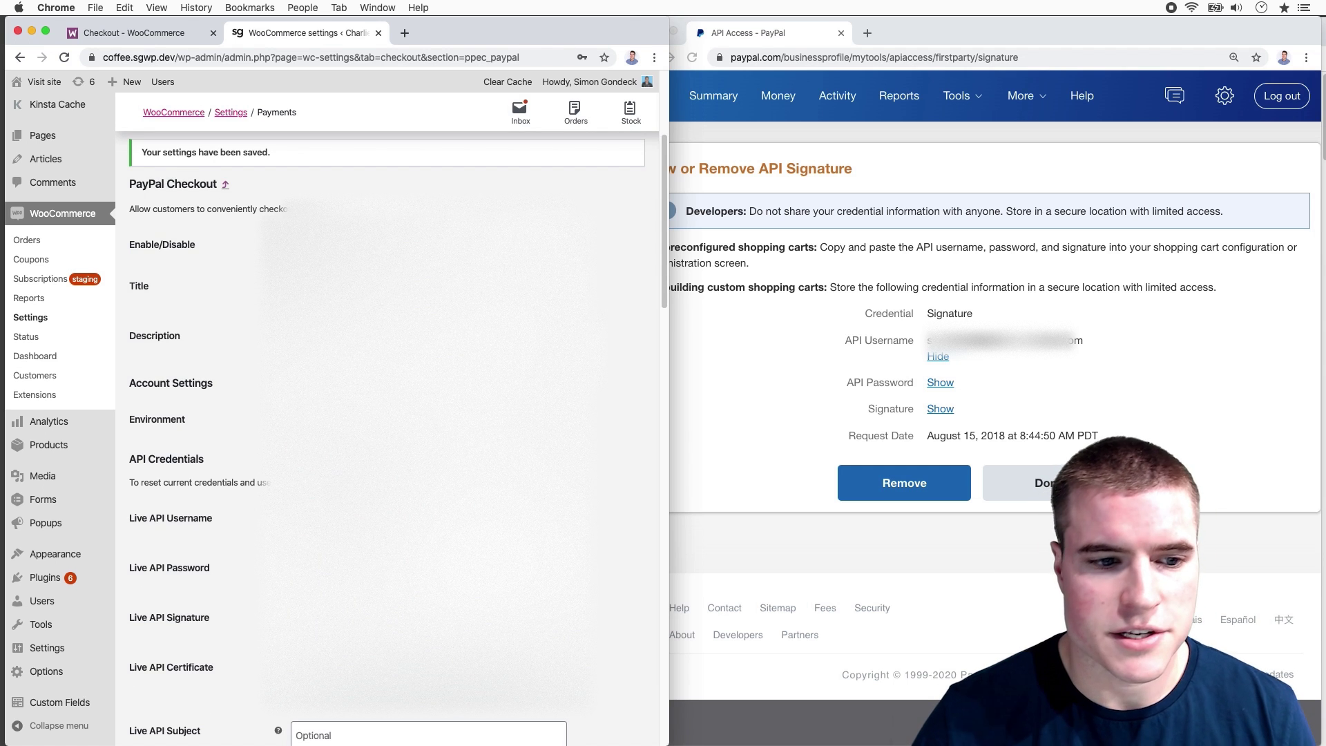
pyautogui.scroll(-1, 387, 414)
pyautogui.scroll(-1, 387, 414)
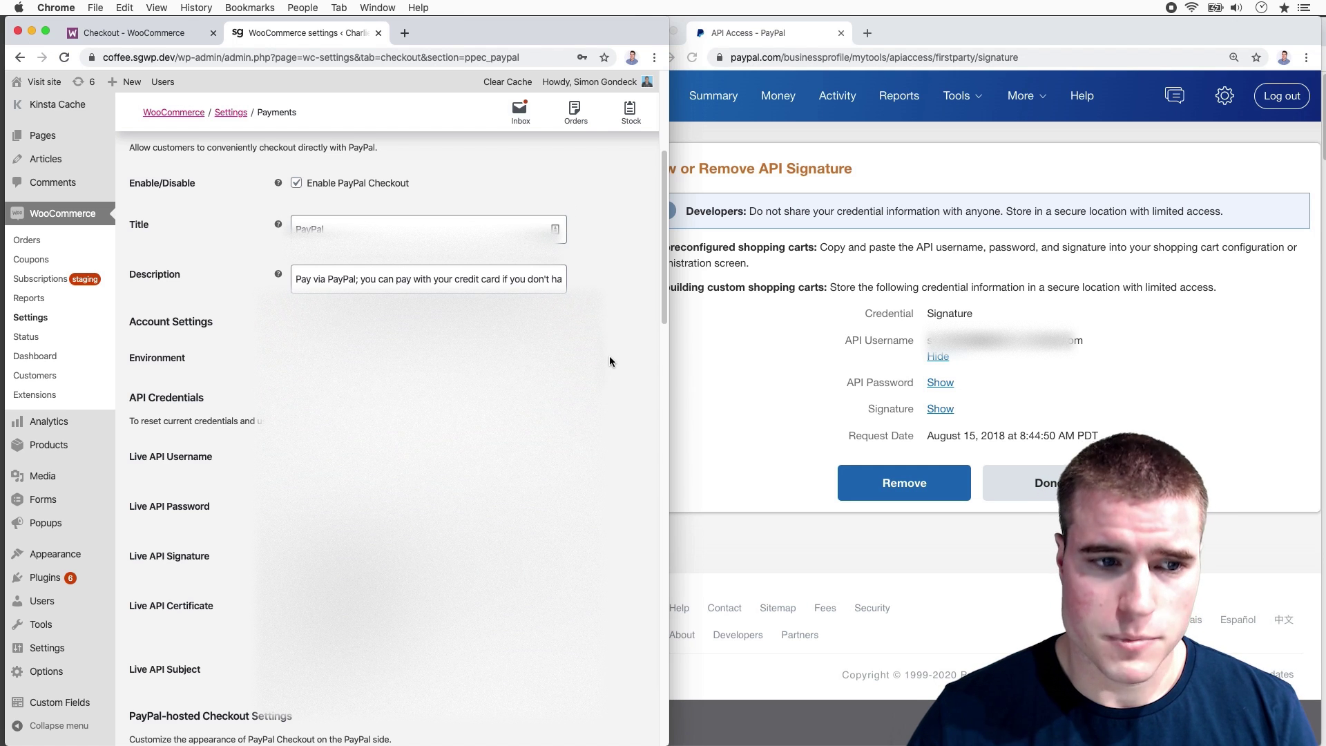
pyautogui.scroll(-5, 609, 356)
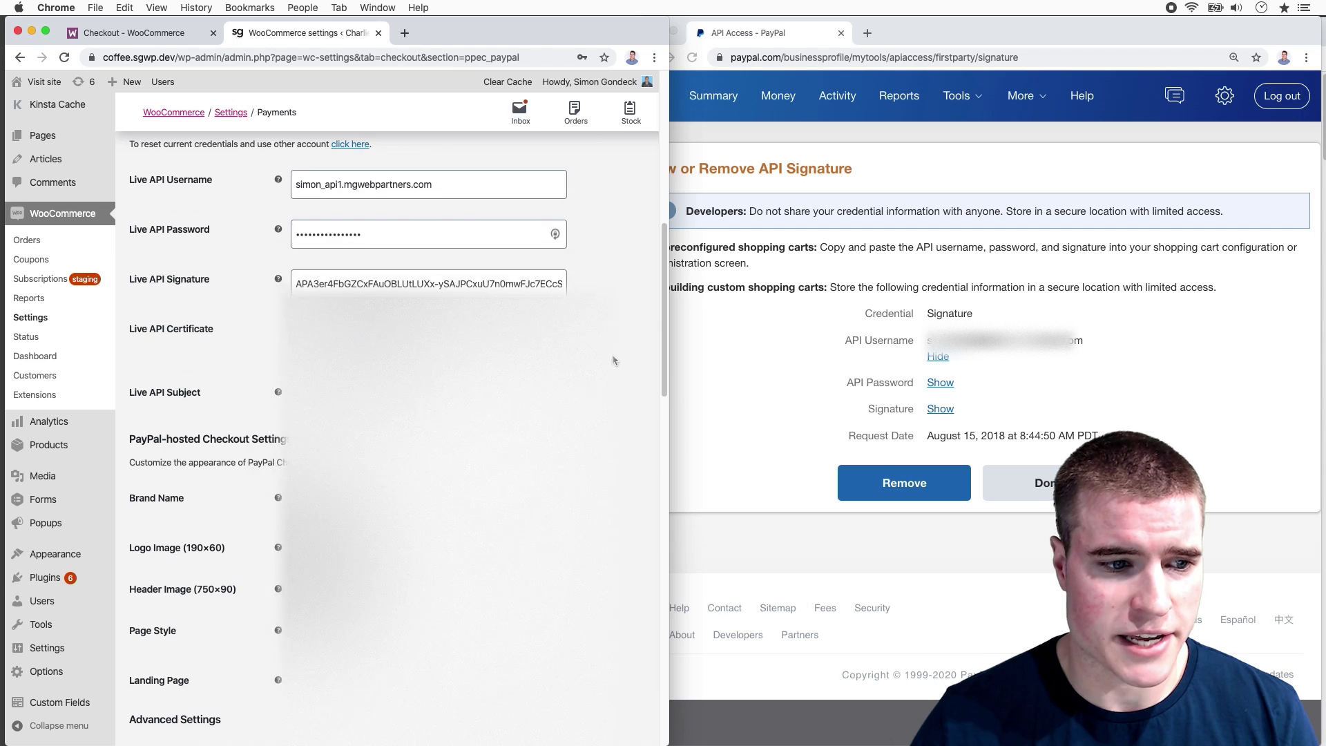
pyautogui.scroll(-5, 612, 355)
pyautogui.scroll(-2, 611, 355)
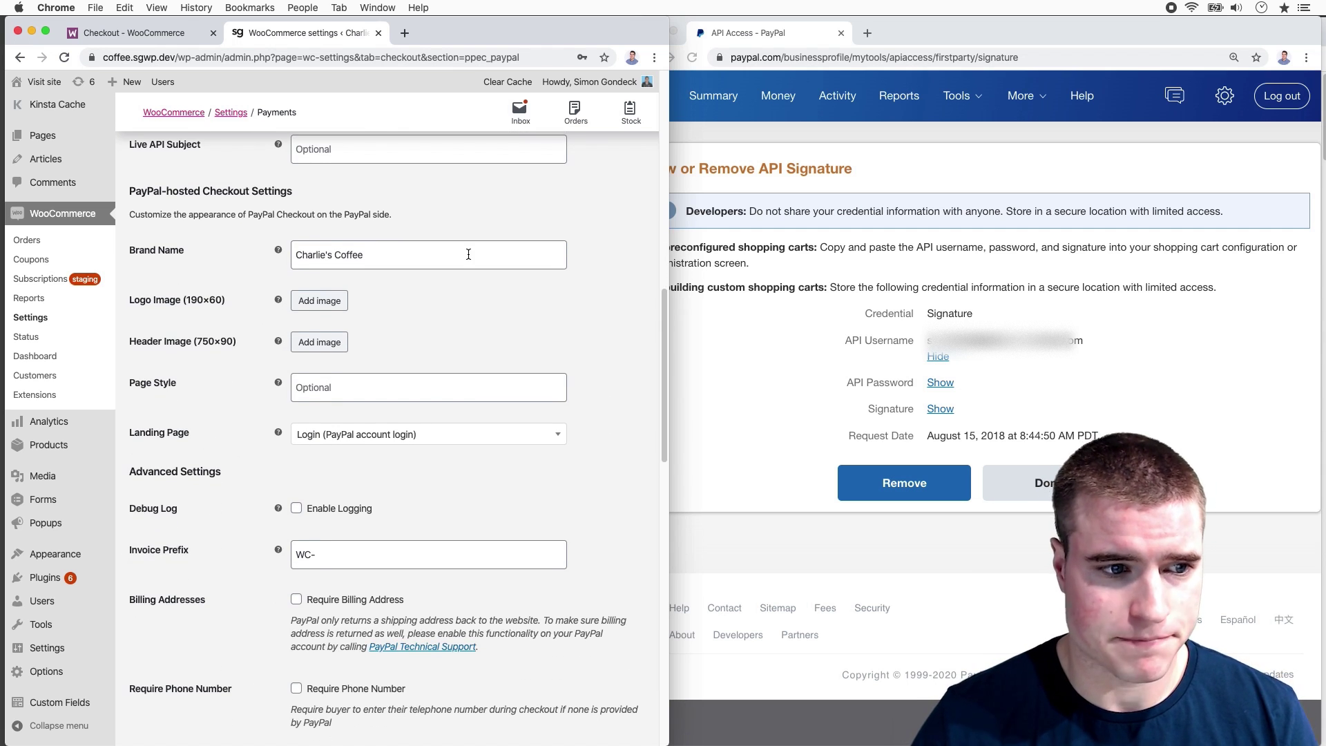
# Choose sg-logo.png (152×60) from the Media Library as the PayPal Checkout logo image
pyautogui.click(308, 309)
pyautogui.click(178, 250)
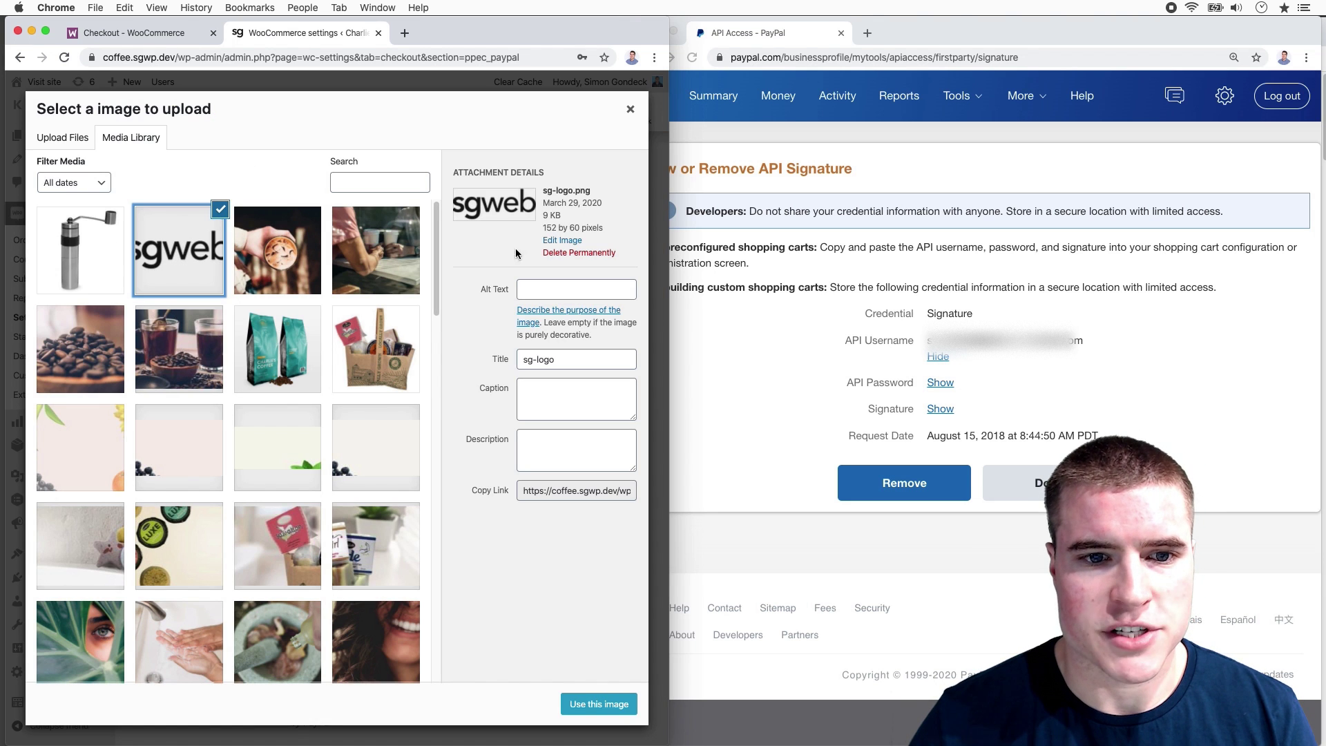
pyautogui.moveTo(532, 226); pyautogui.dragTo(592, 228)
pyautogui.click(598, 231)
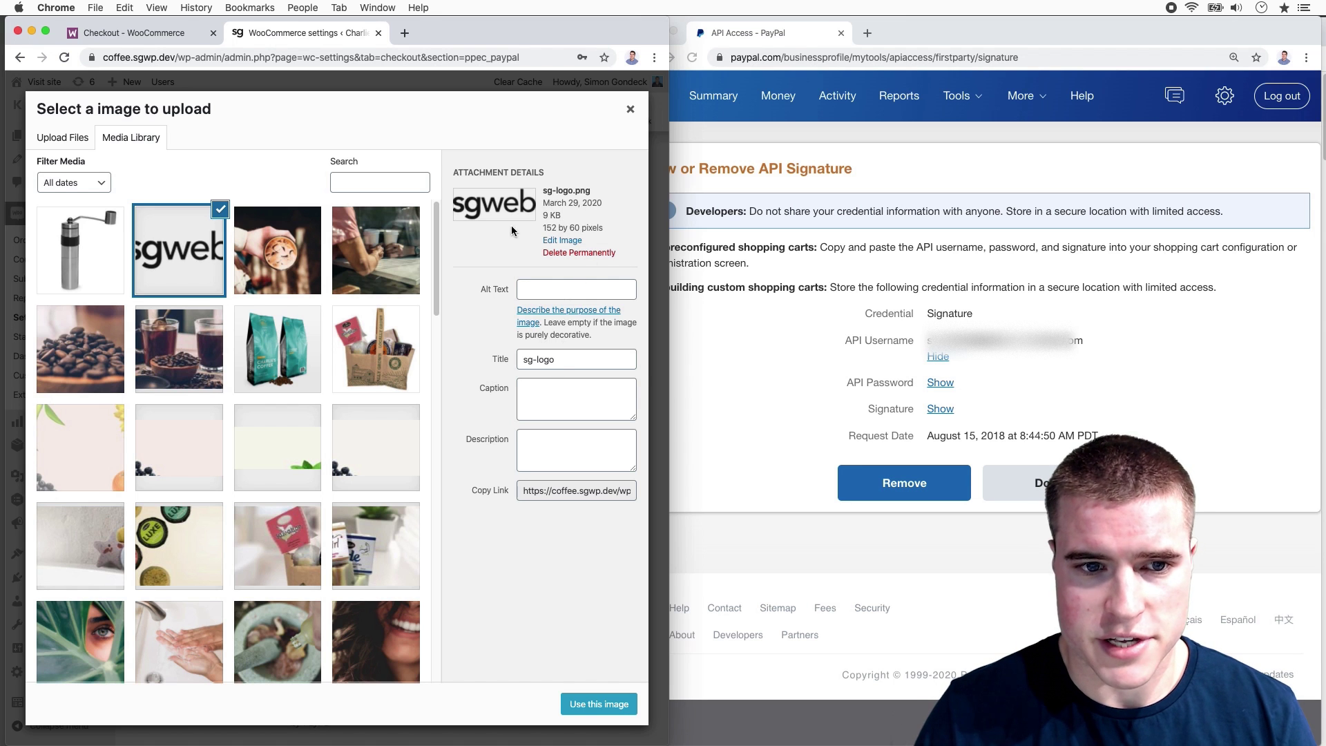
pyautogui.click(599, 704)
pyautogui.scroll(-2, 548, 499)
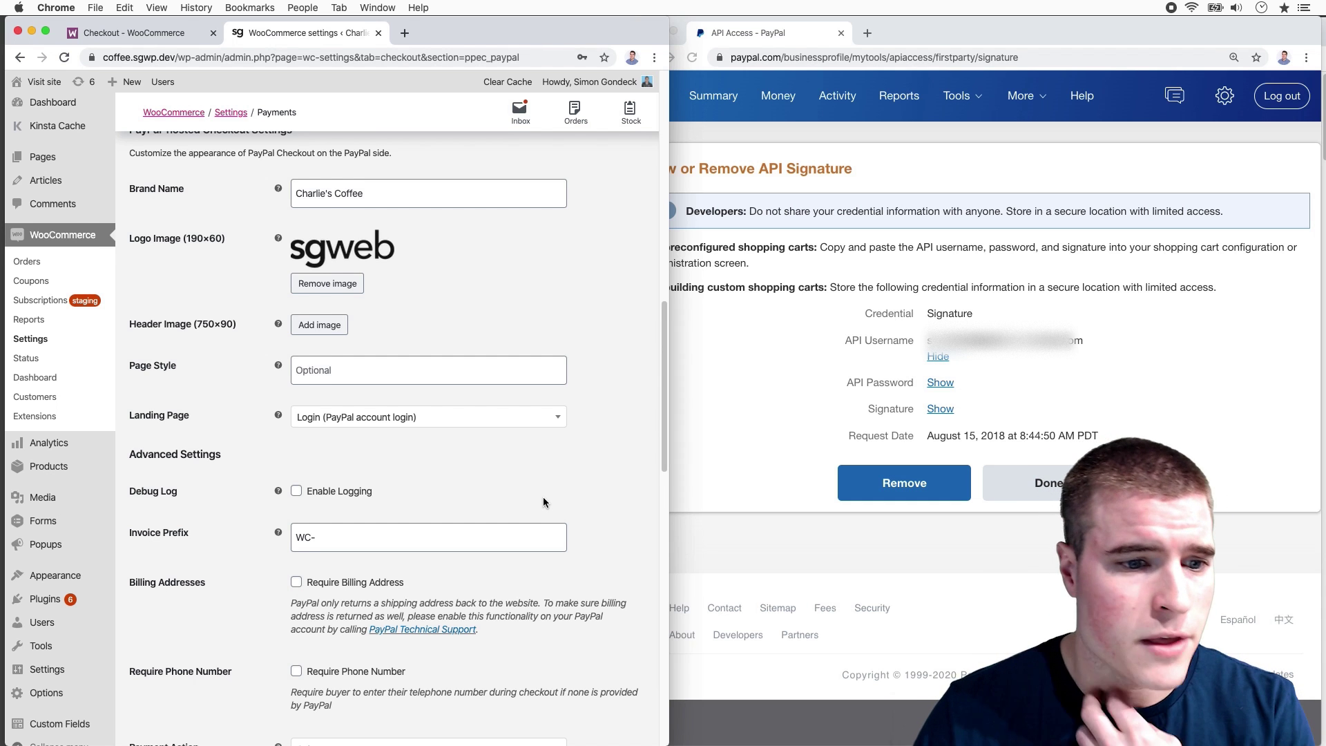
pyautogui.scroll(-1, 544, 497)
pyautogui.scroll(-1, 544, 498)
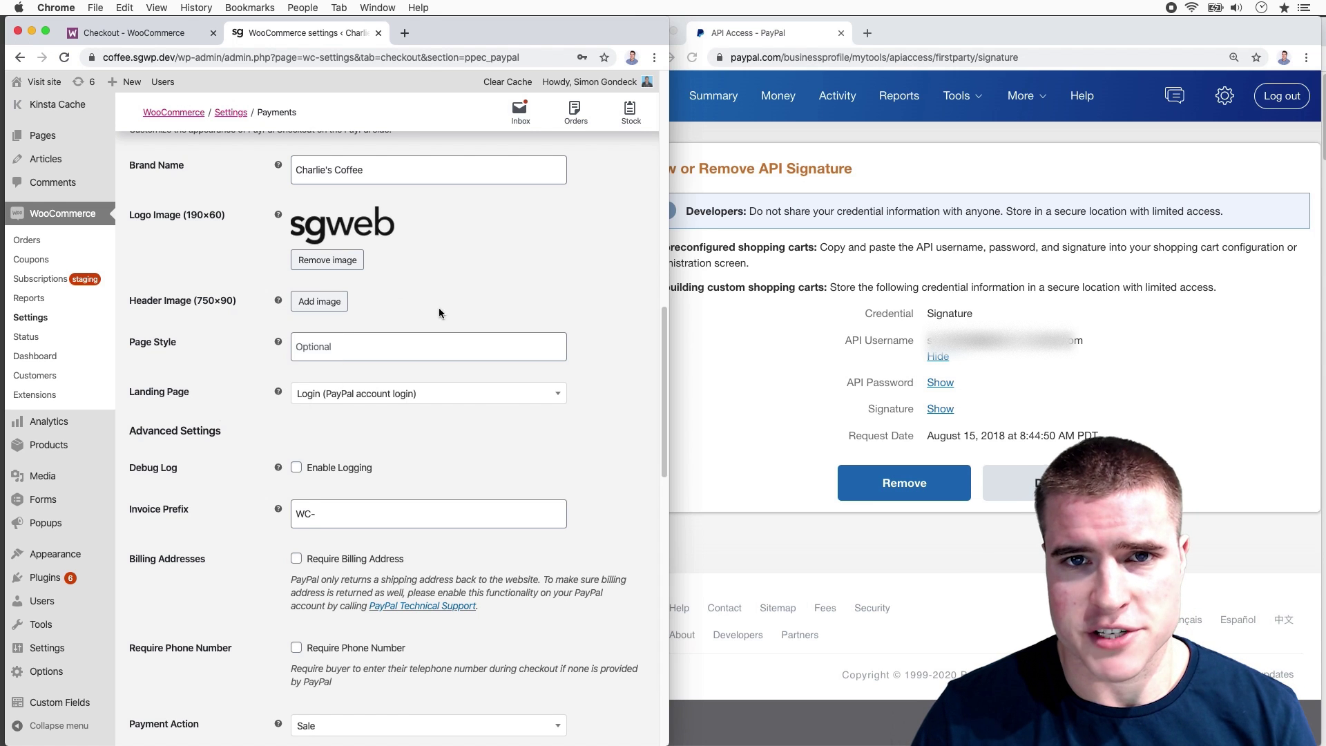
pyautogui.scroll(-1, 476, 310)
pyautogui.scroll(-5, 489, 318)
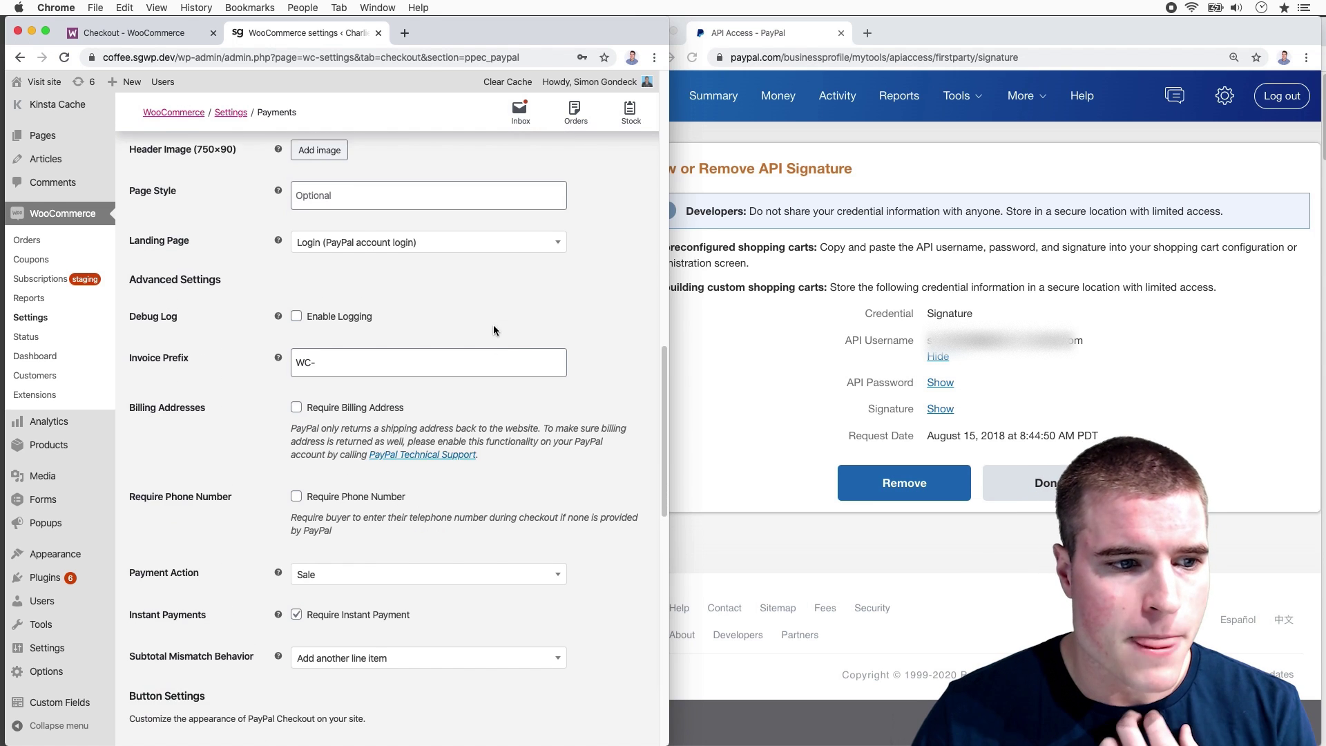
pyautogui.scroll(-2, 493, 330)
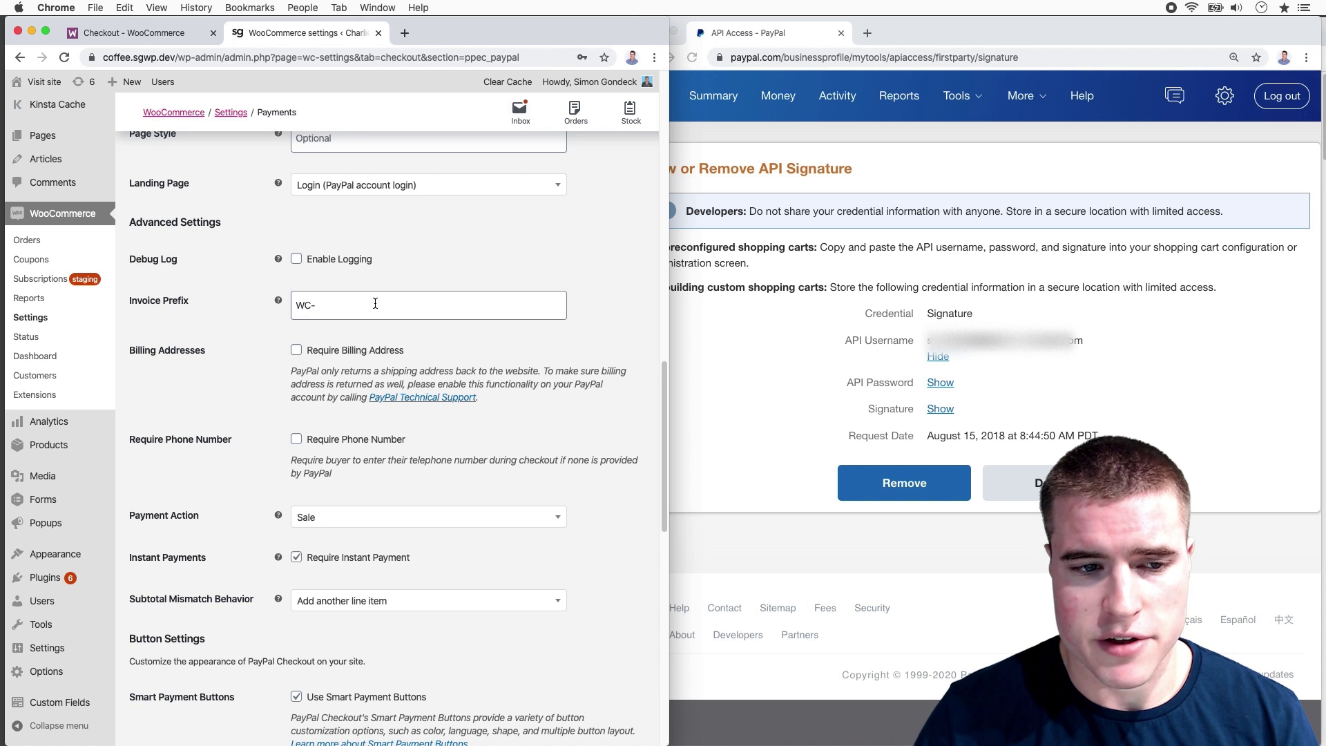
pyautogui.scroll(-1, 377, 304)
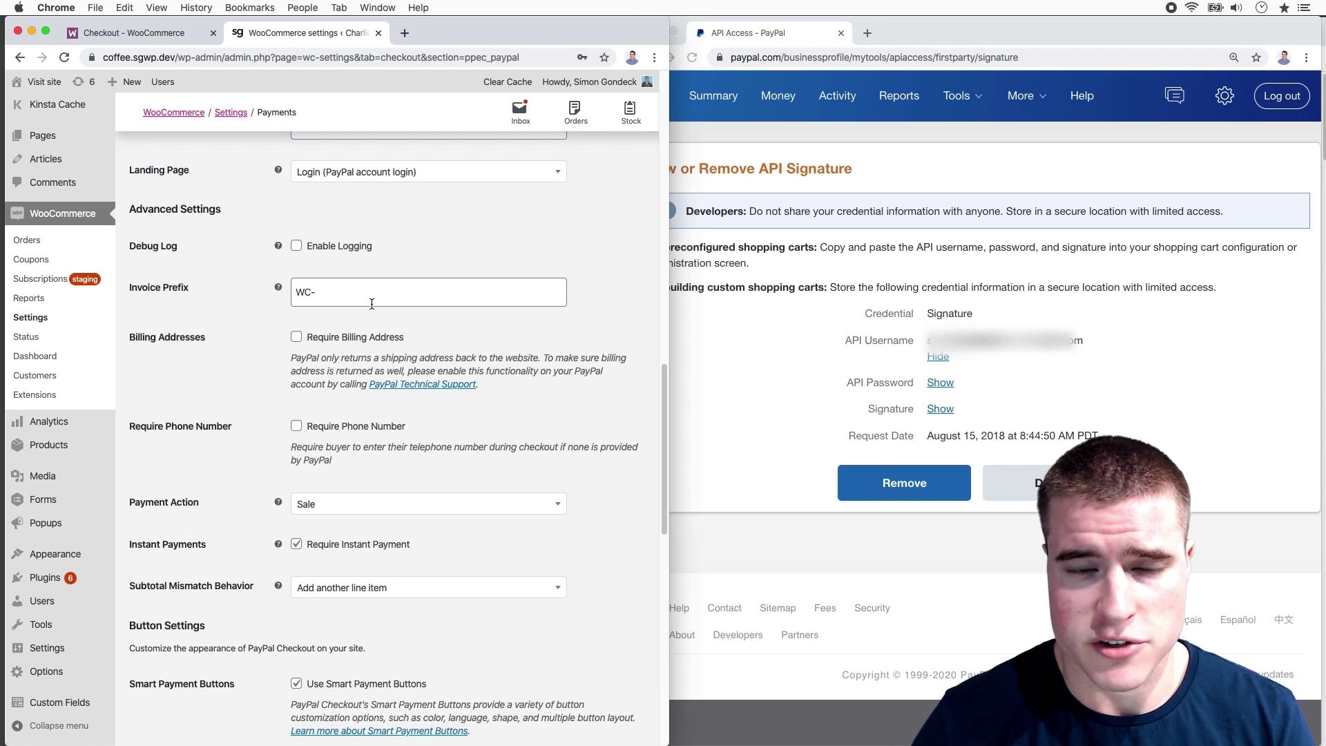
pyautogui.scroll(-8, 356, 304)
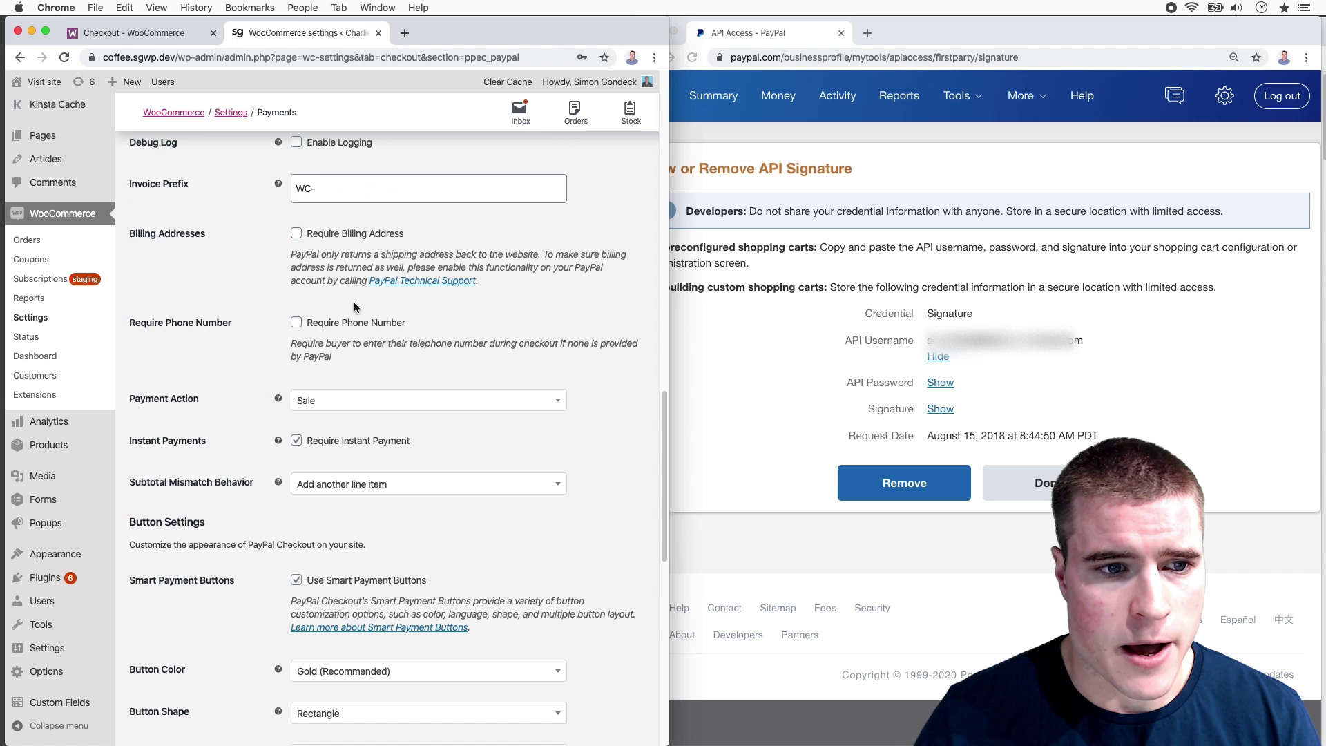
pyautogui.scroll(-4, 355, 306)
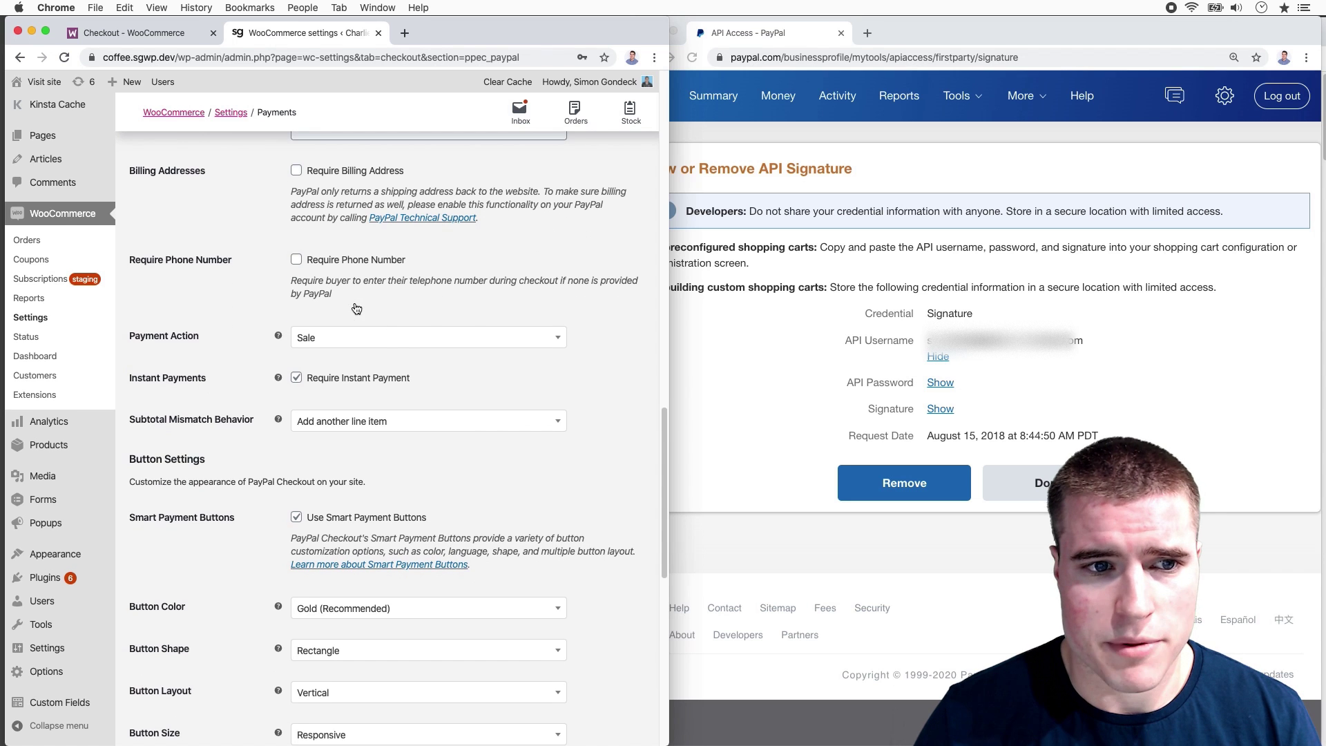
pyautogui.scroll(-1, 355, 306)
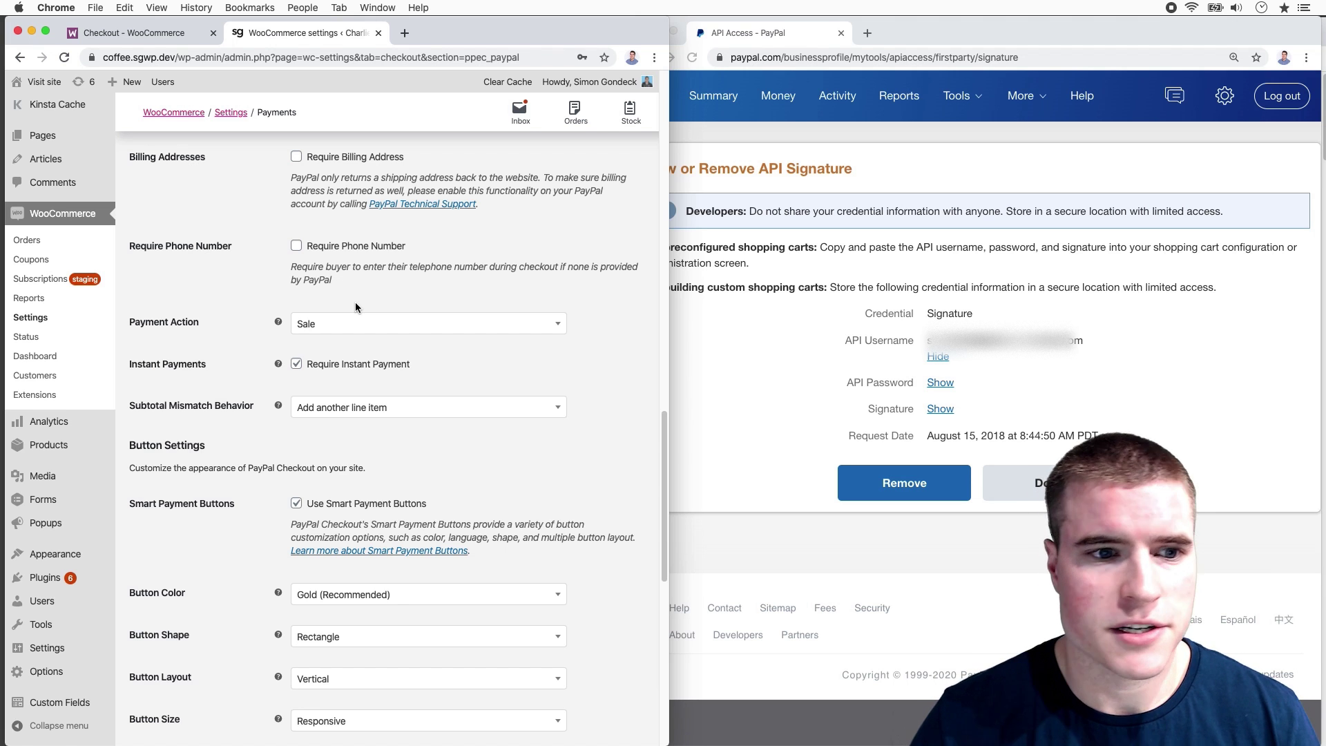
pyautogui.scroll(-1, 343, 298)
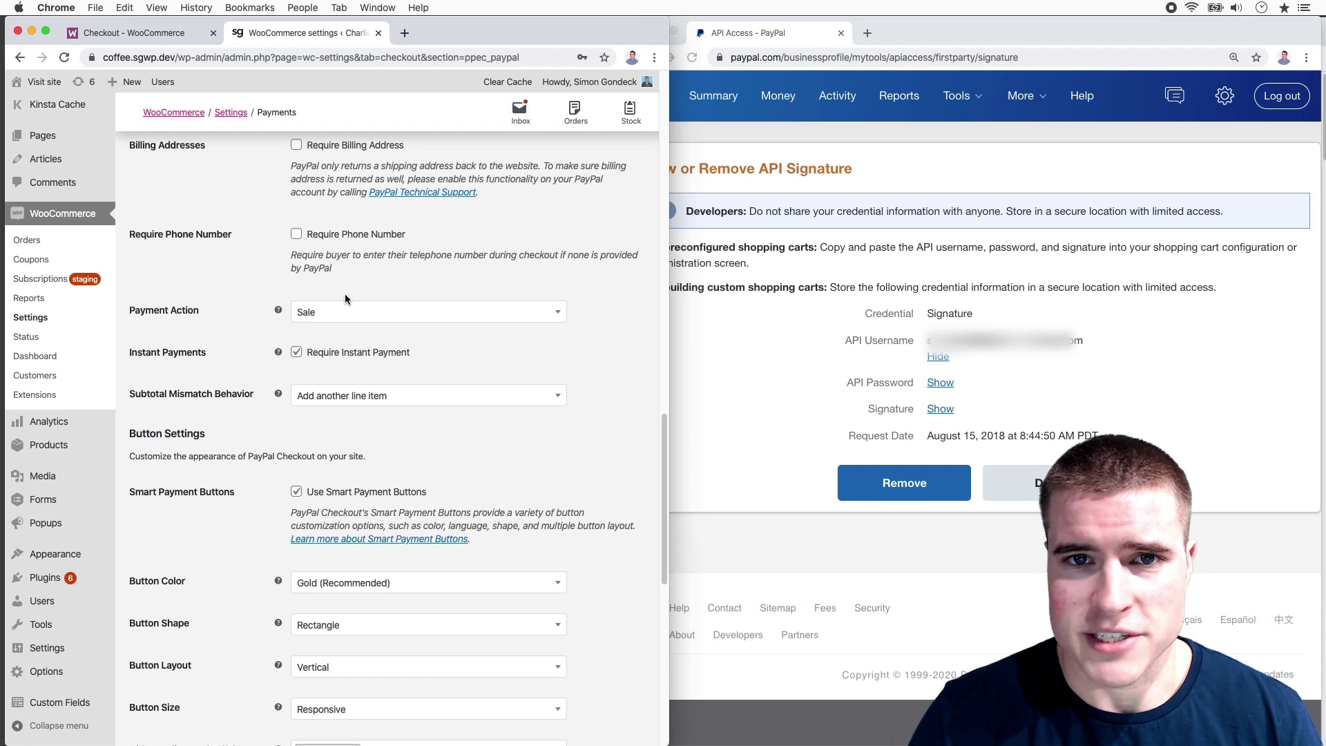
pyautogui.scroll(-5, 345, 298)
pyautogui.scroll(-1, 349, 301)
pyautogui.scroll(1, 348, 299)
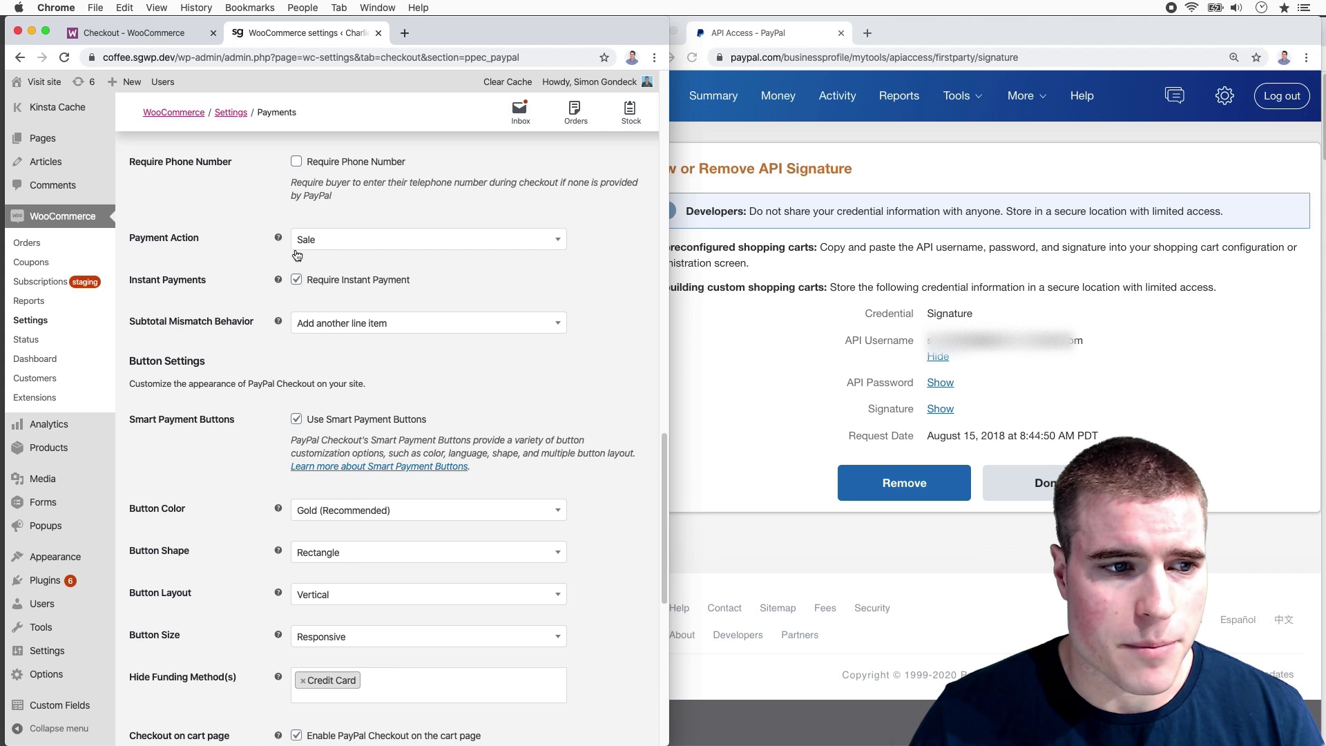
# Check the Payment Action choices and keep it set to Sale
pyautogui.click(326, 249)
pyautogui.click(363, 249)
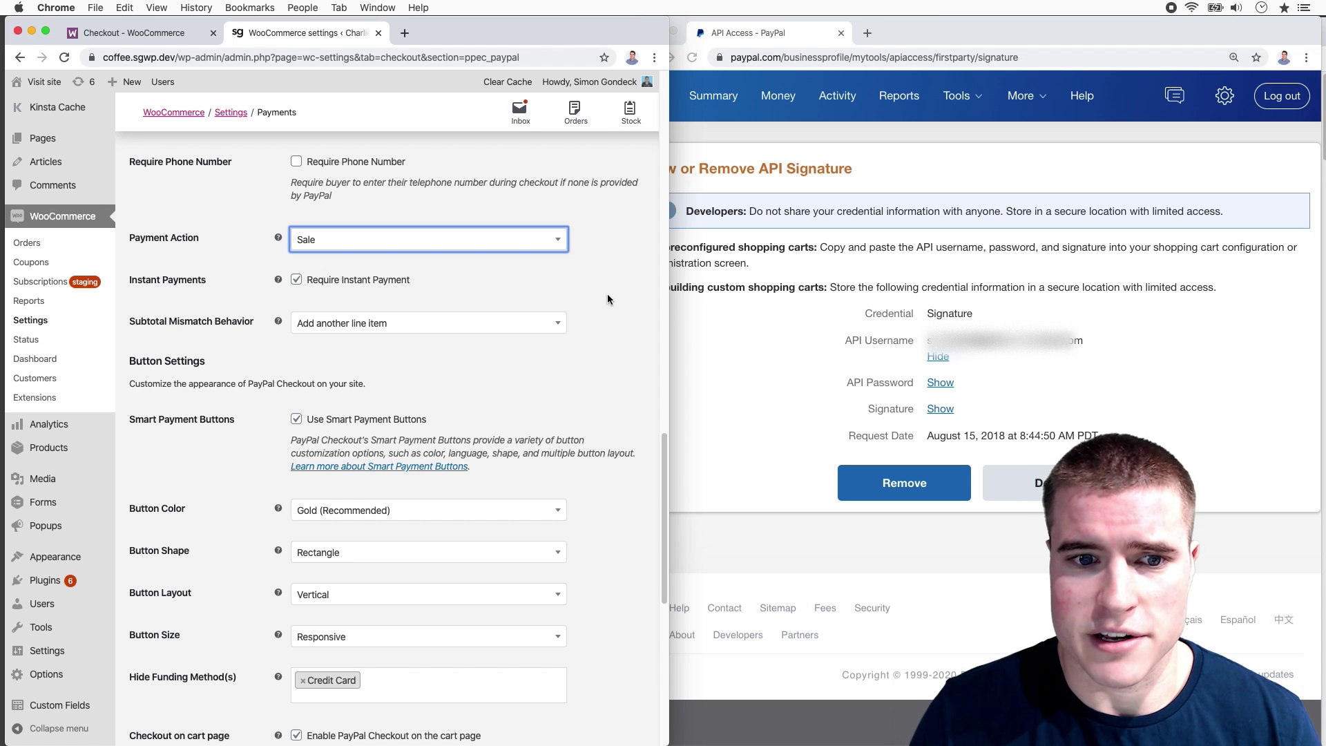
pyautogui.click(533, 245)
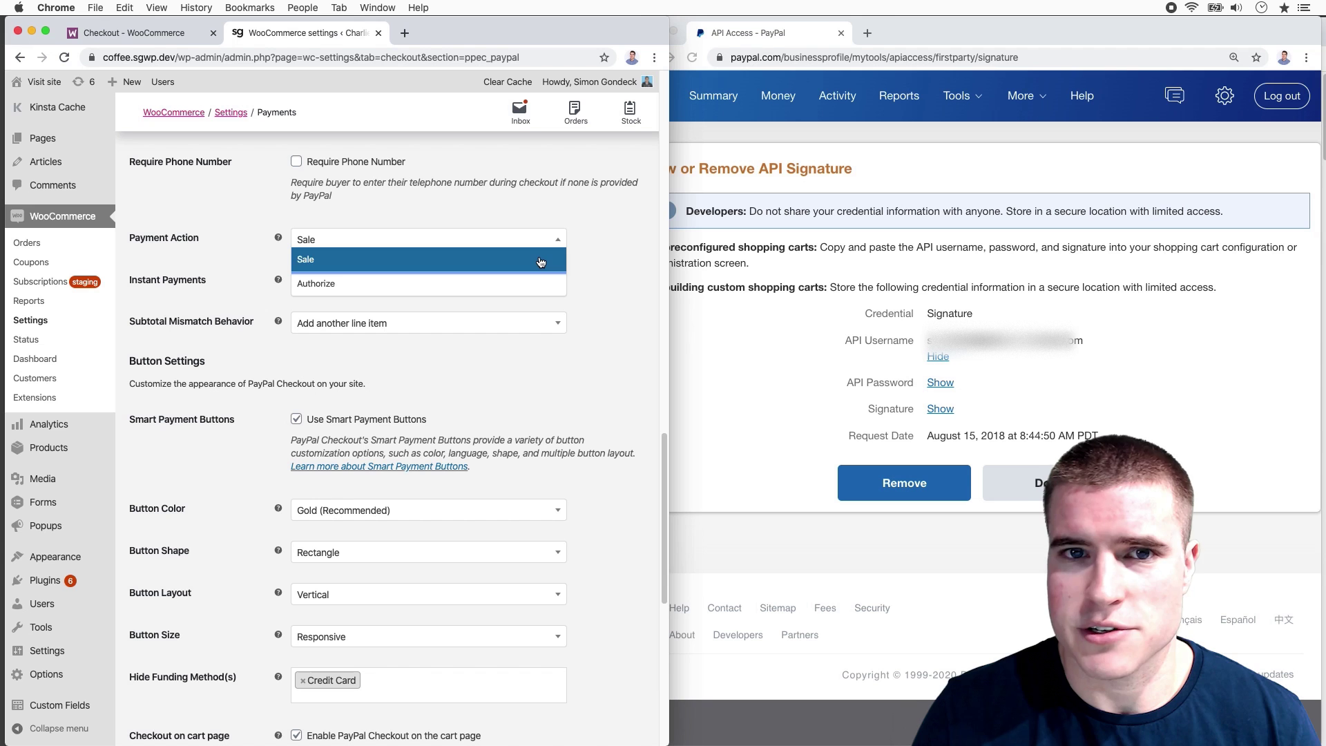
pyautogui.click(637, 231)
# Scroll down and open the Subtotal Mismatch Behavior dropdown to view its options
pyautogui.scroll(-1, 566, 284)
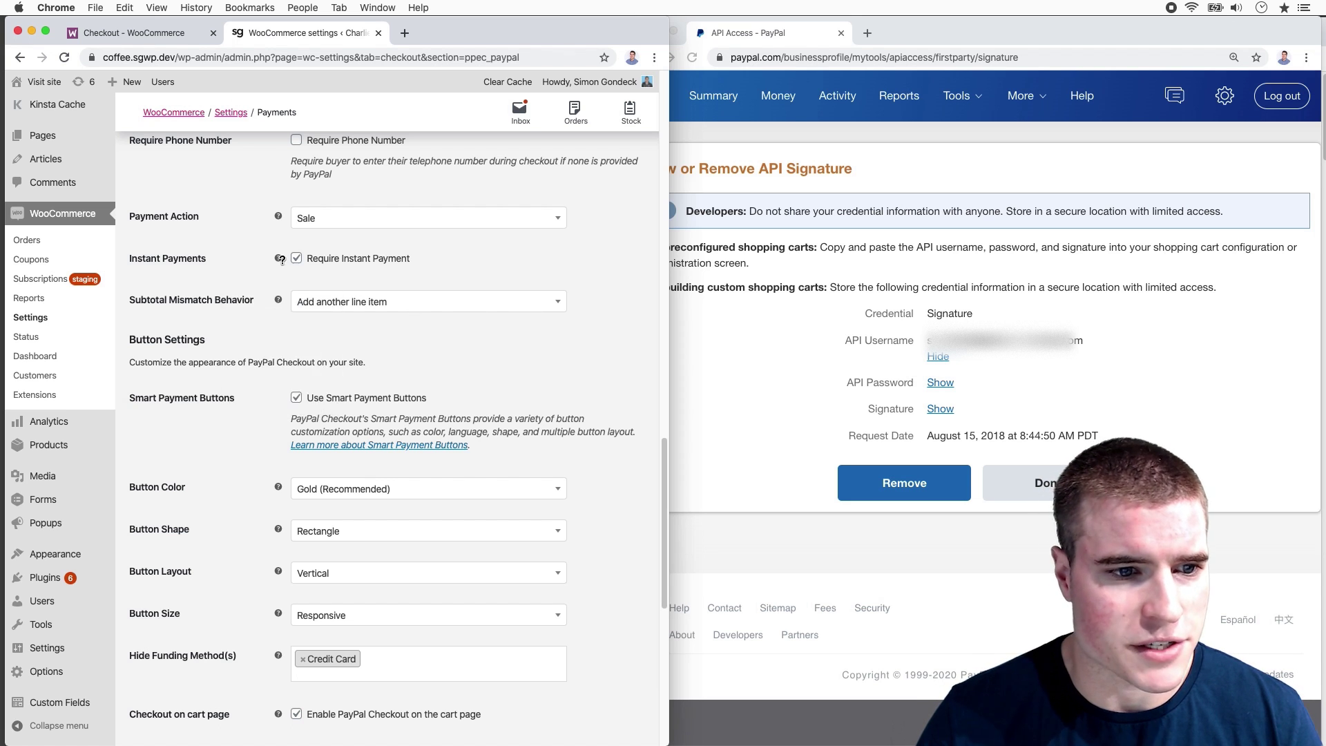
pyautogui.moveTo(278, 258)
pyautogui.scroll(-1, 595, 295)
pyautogui.scroll(-3, 594, 301)
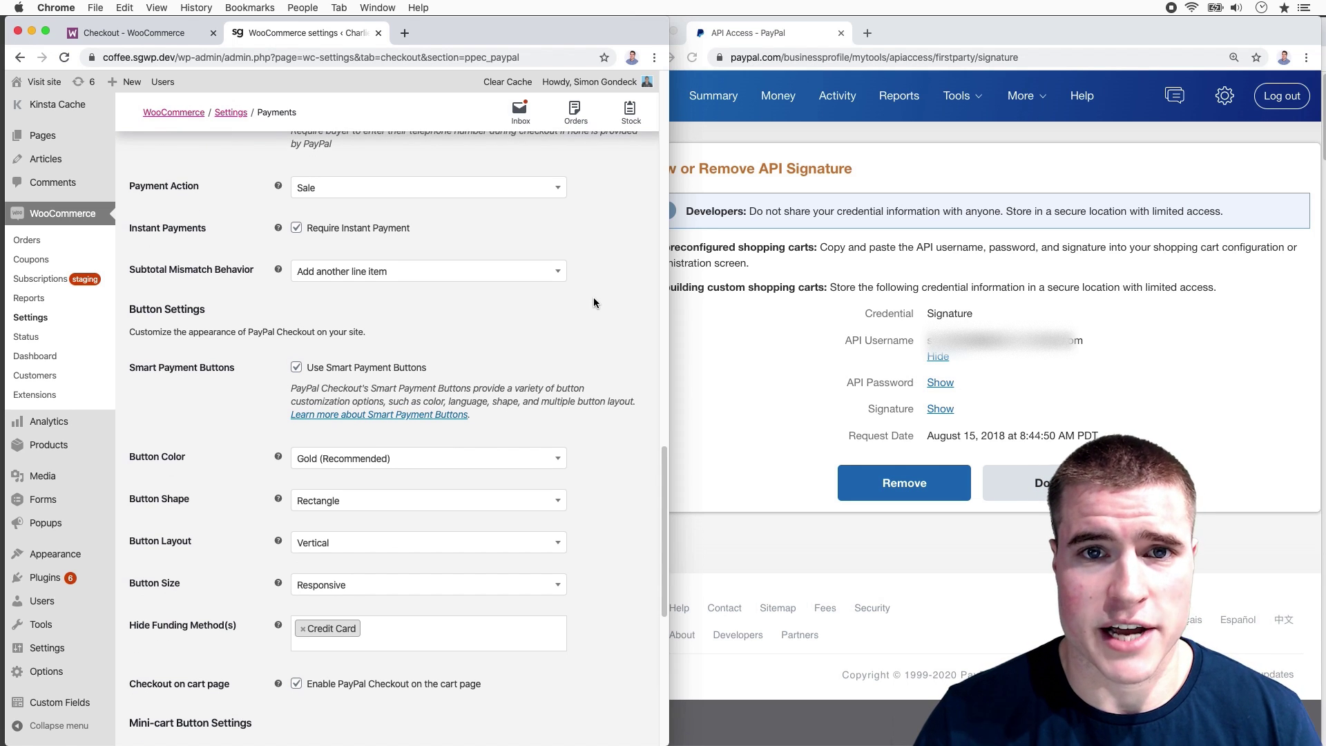
pyautogui.scroll(-2, 594, 303)
pyautogui.scroll(-2, 594, 298)
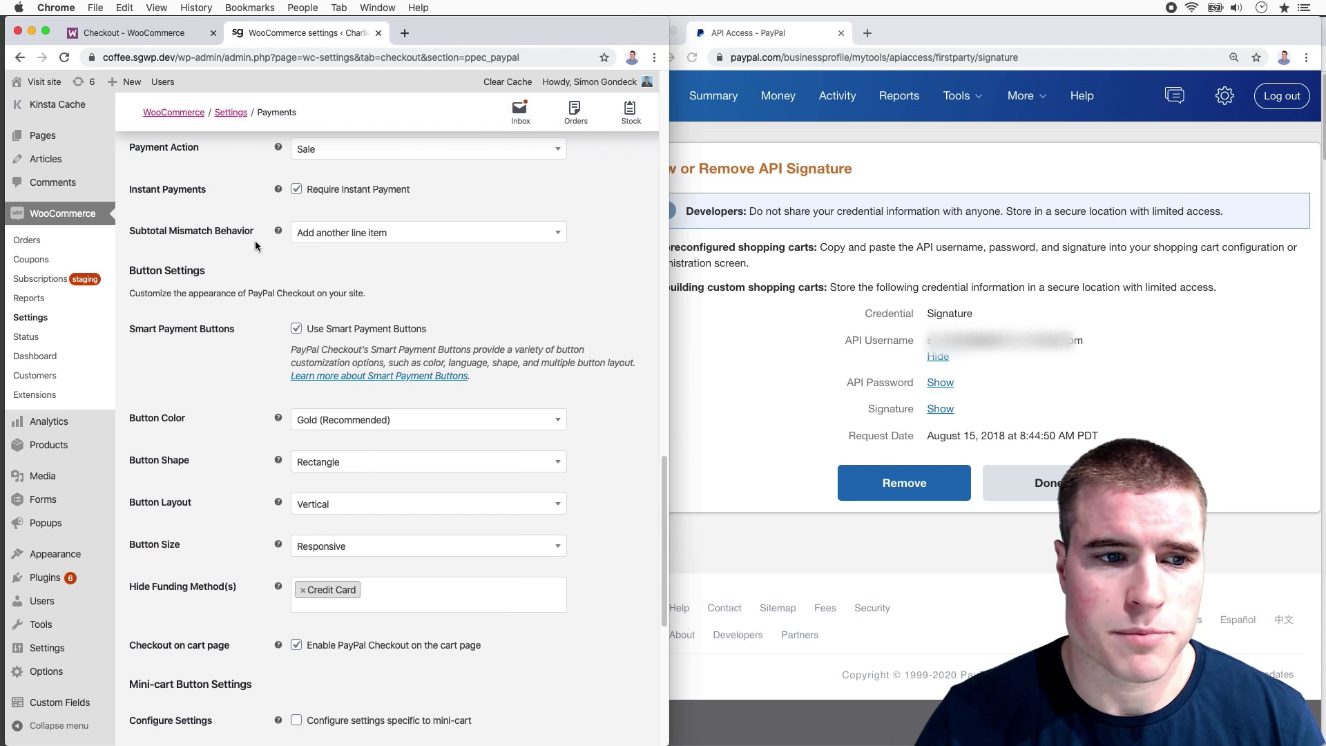
pyautogui.click(317, 235)
pyautogui.click(321, 238)
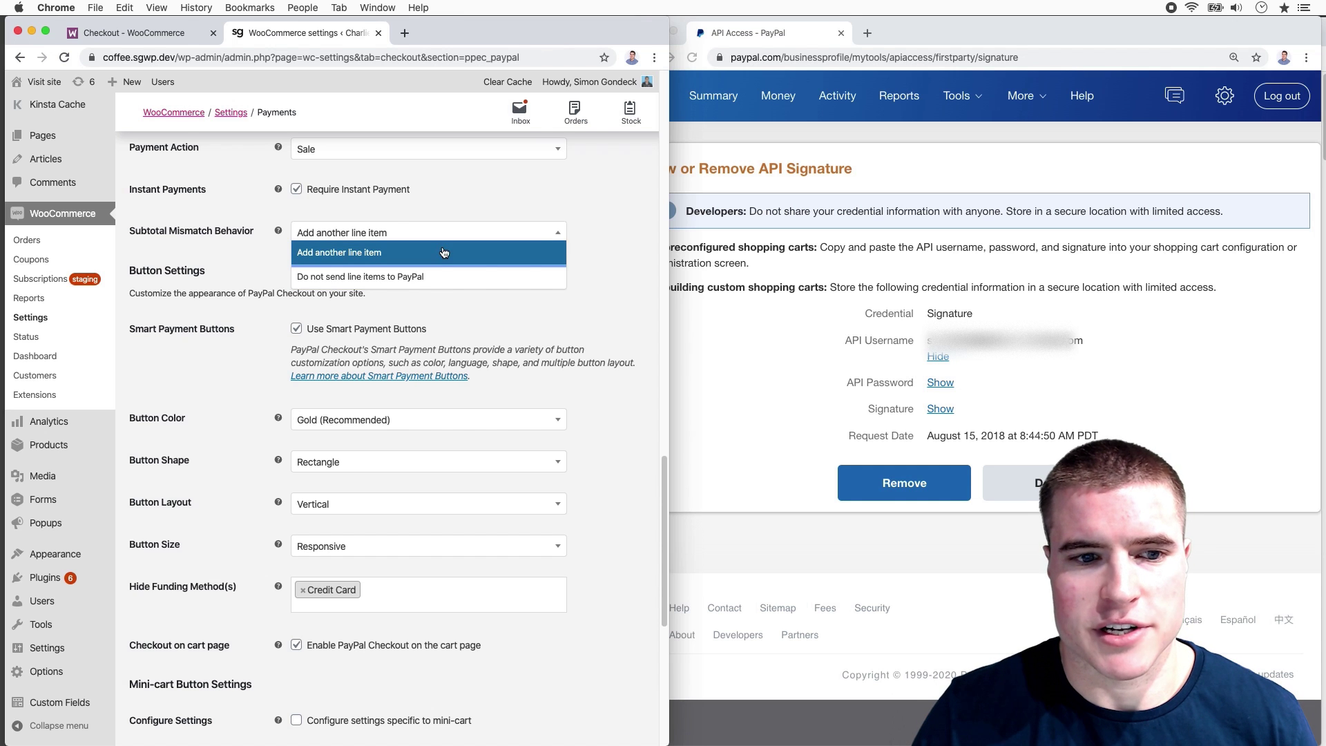
# Choose 'Do not send line items to PayPal' for subtotal mismatches and keep the Gold (Recommended) button colour
pyautogui.click(556, 271)
pyautogui.scroll(-4, 568, 290)
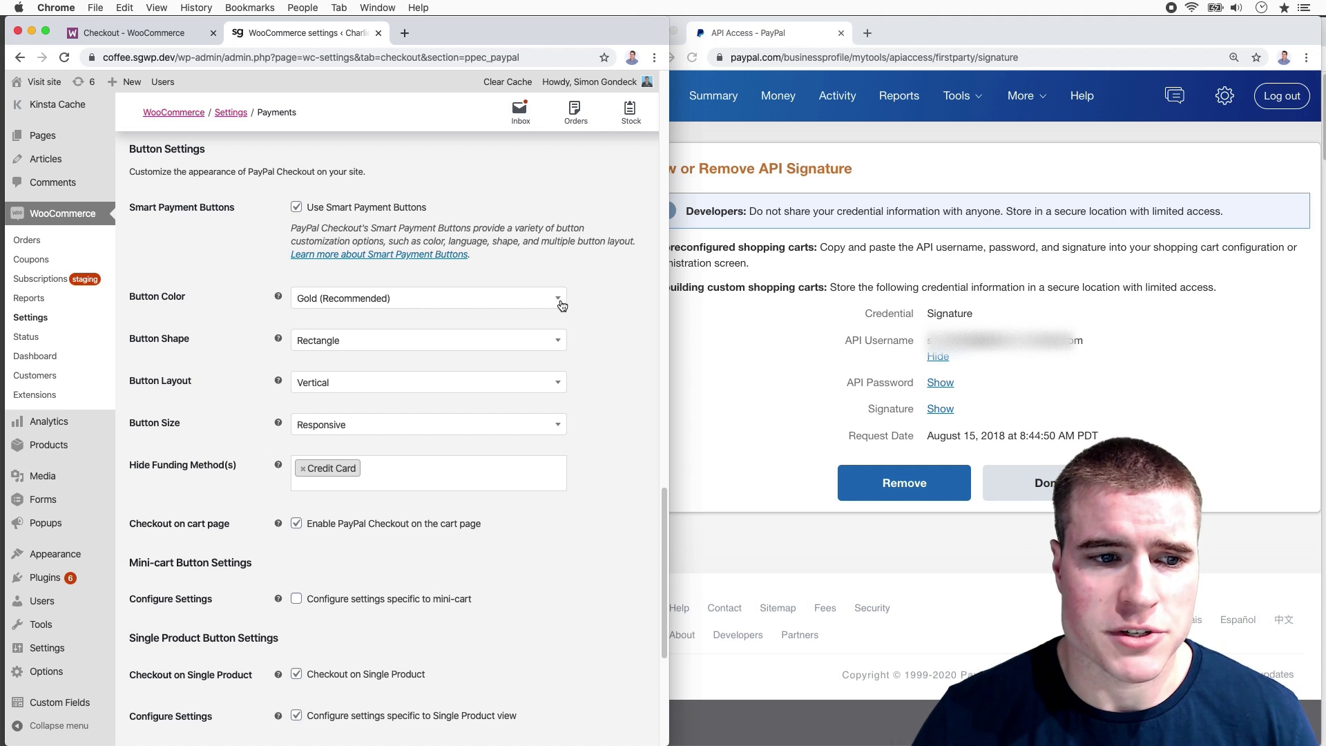
pyautogui.click(541, 302)
pyautogui.click(458, 299)
pyautogui.click(458, 299)
pyautogui.click(454, 310)
# Scroll through the remaining PayPal Checkout button and page settings
pyautogui.scroll(-2, 511, 354)
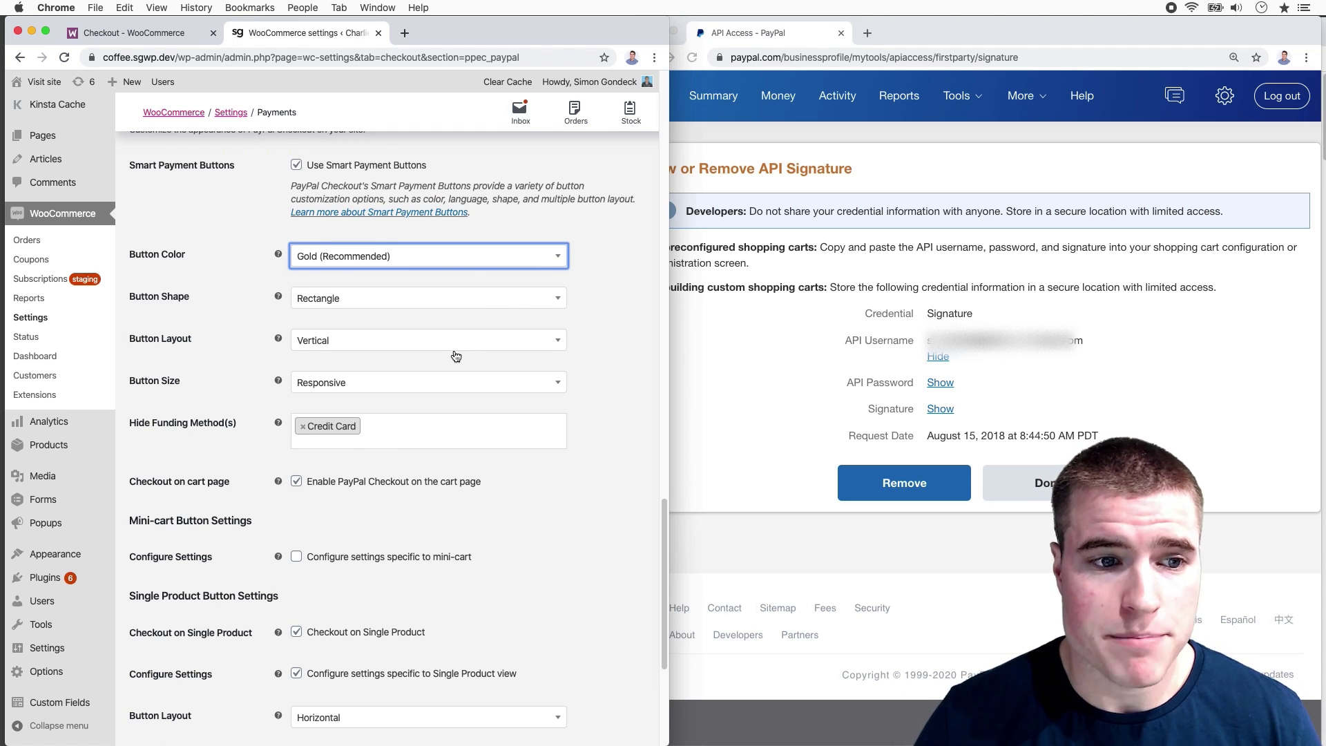
pyautogui.scroll(-3, 455, 354)
pyautogui.scroll(-1, 453, 352)
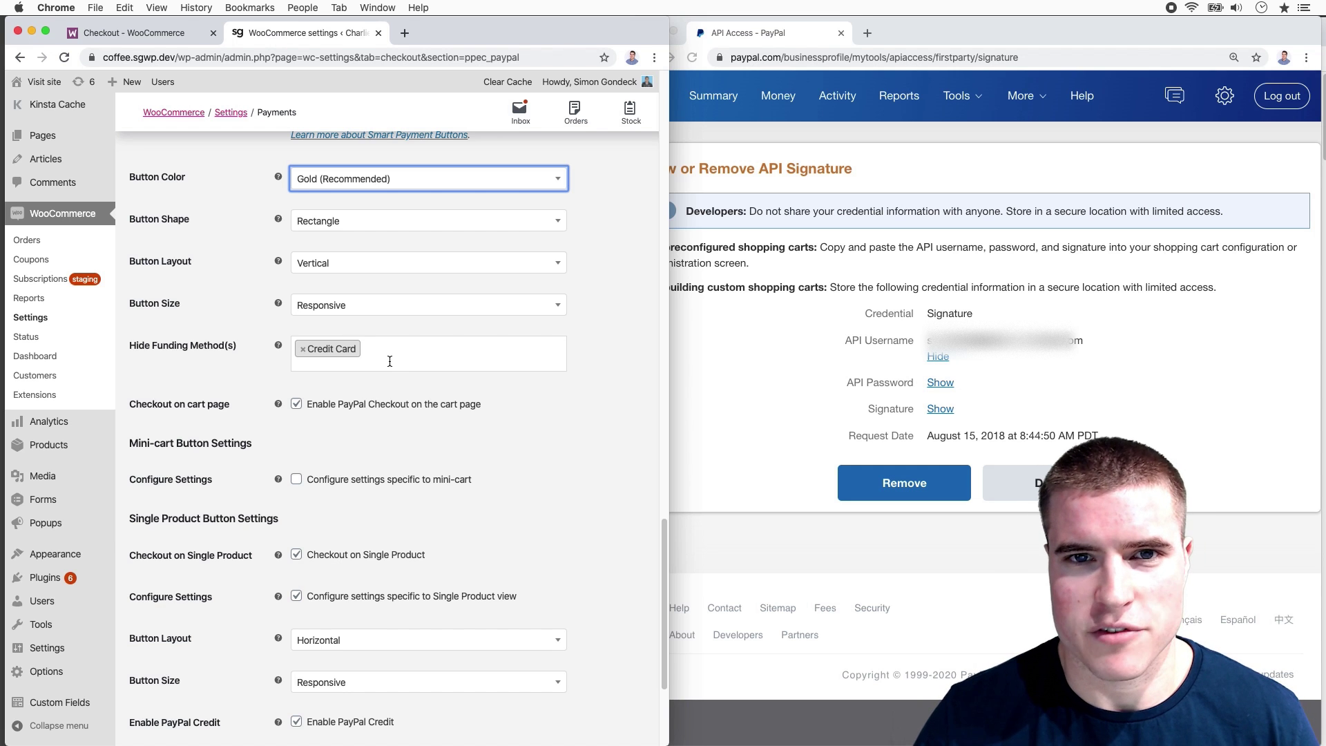
pyautogui.scroll(-1, 389, 361)
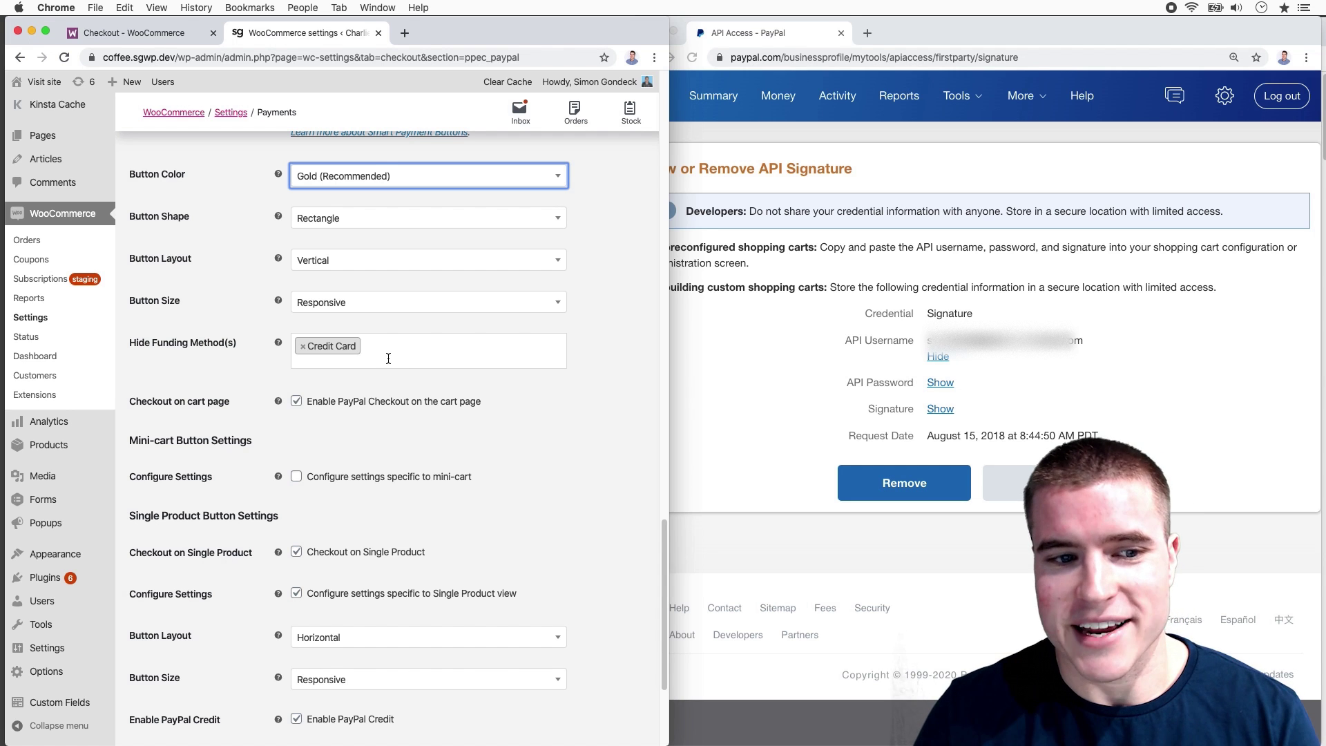
pyautogui.scroll(1, 385, 358)
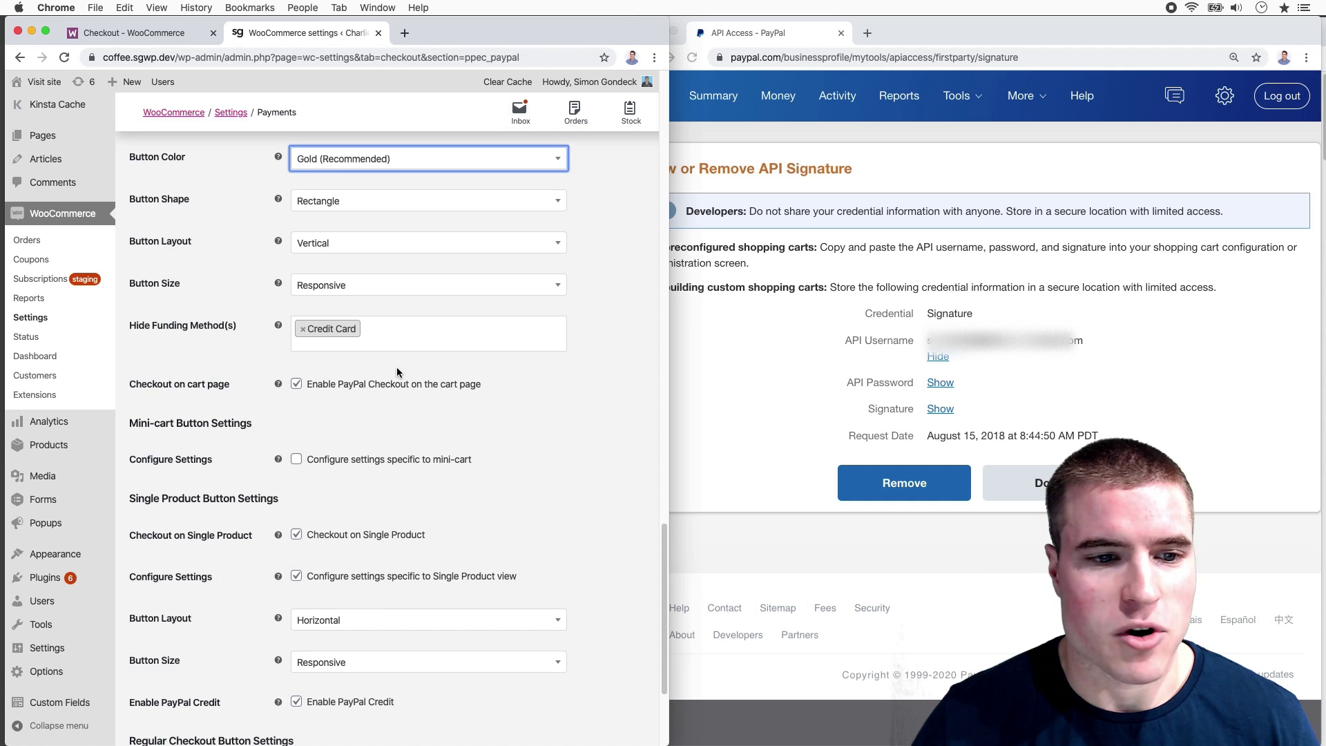
pyautogui.scroll(-4, 392, 360)
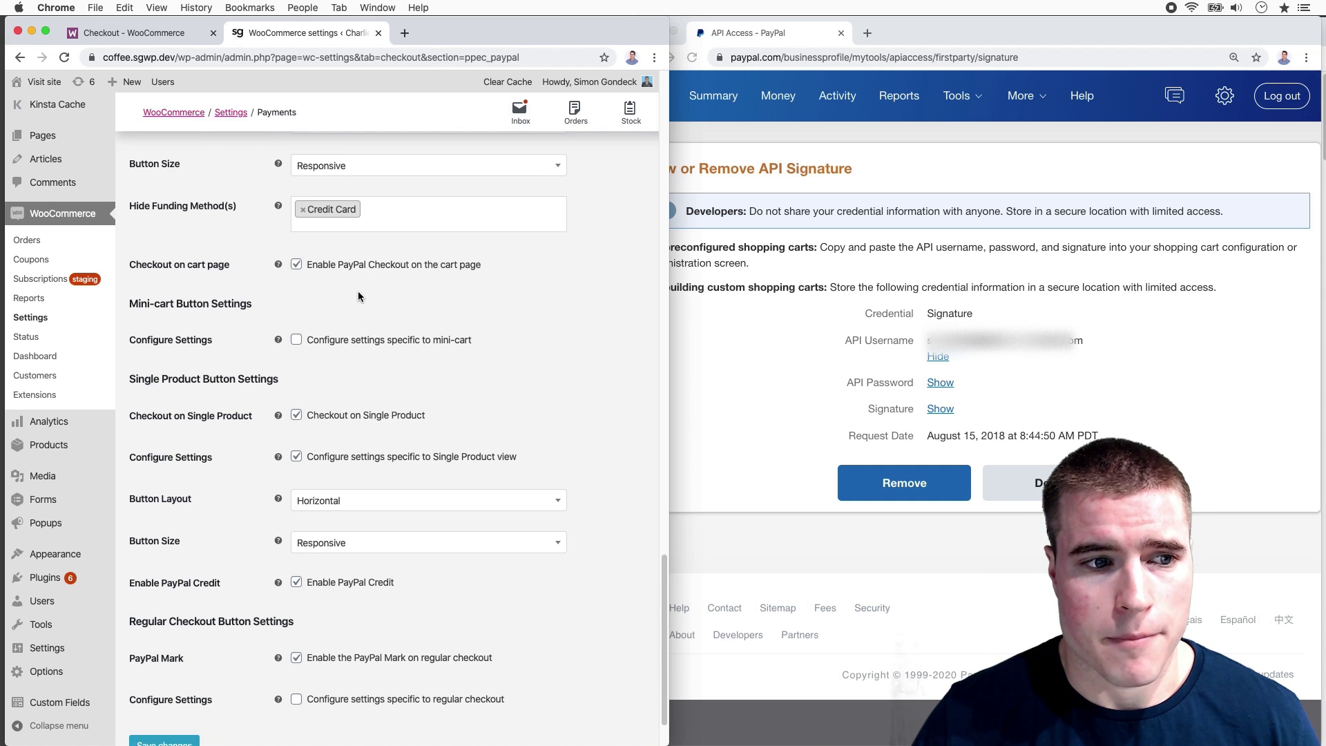
pyautogui.scroll(-1, 357, 291)
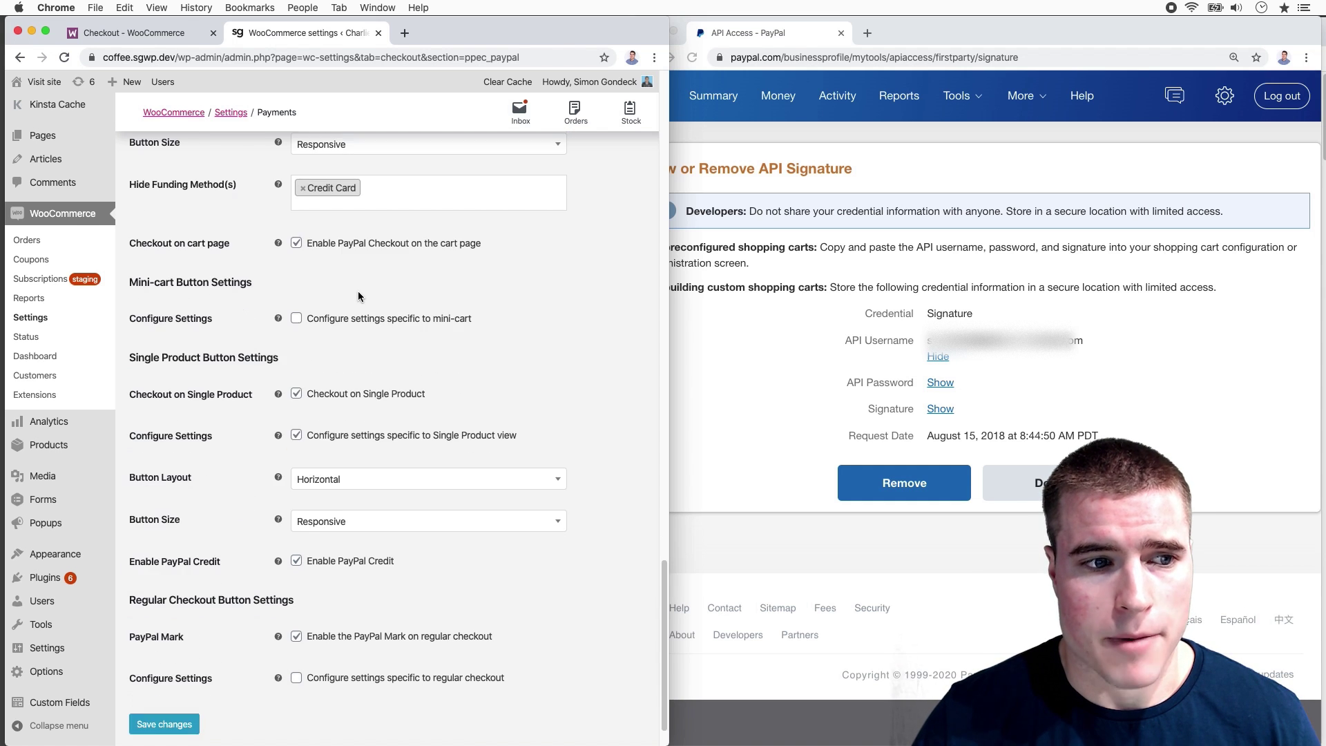
# Turn off PayPal Checkout on the cart page, leaving the single-product button layout Horizontal
pyautogui.click(343, 243)
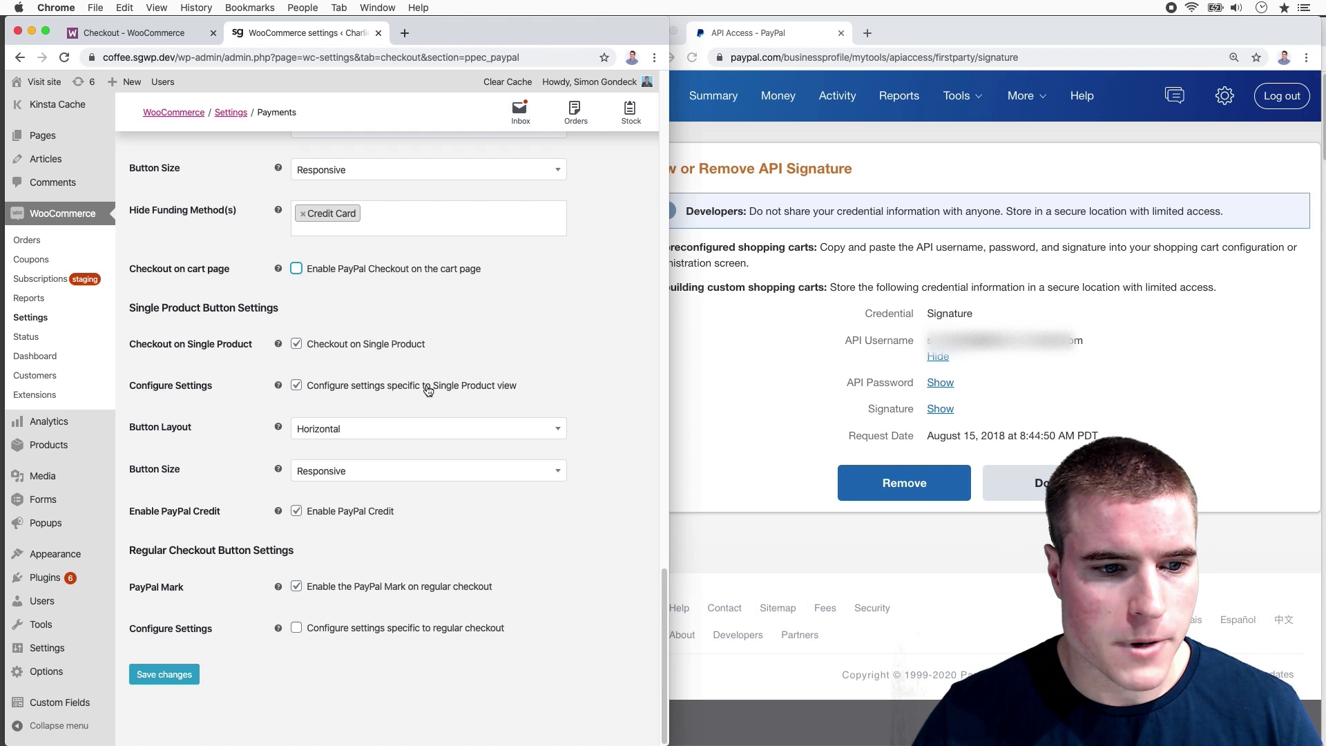
pyautogui.click(333, 431)
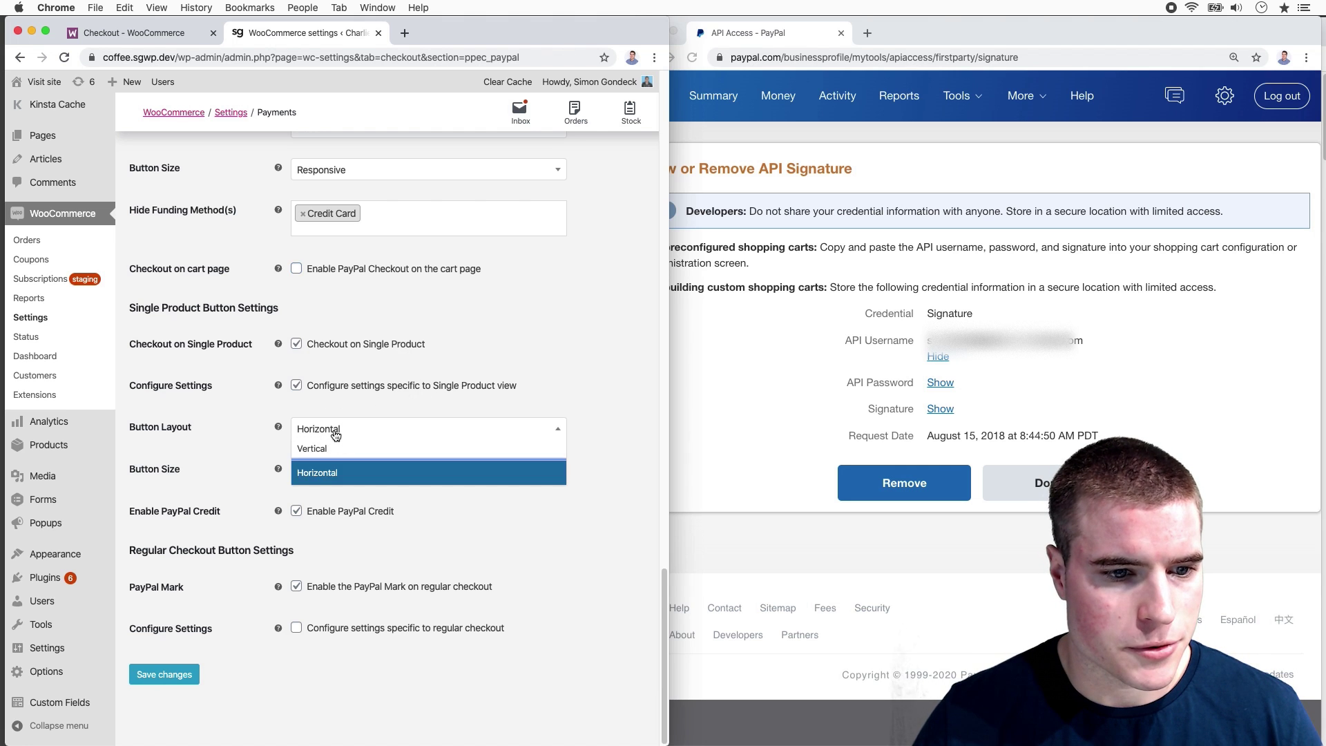
pyautogui.click(352, 431)
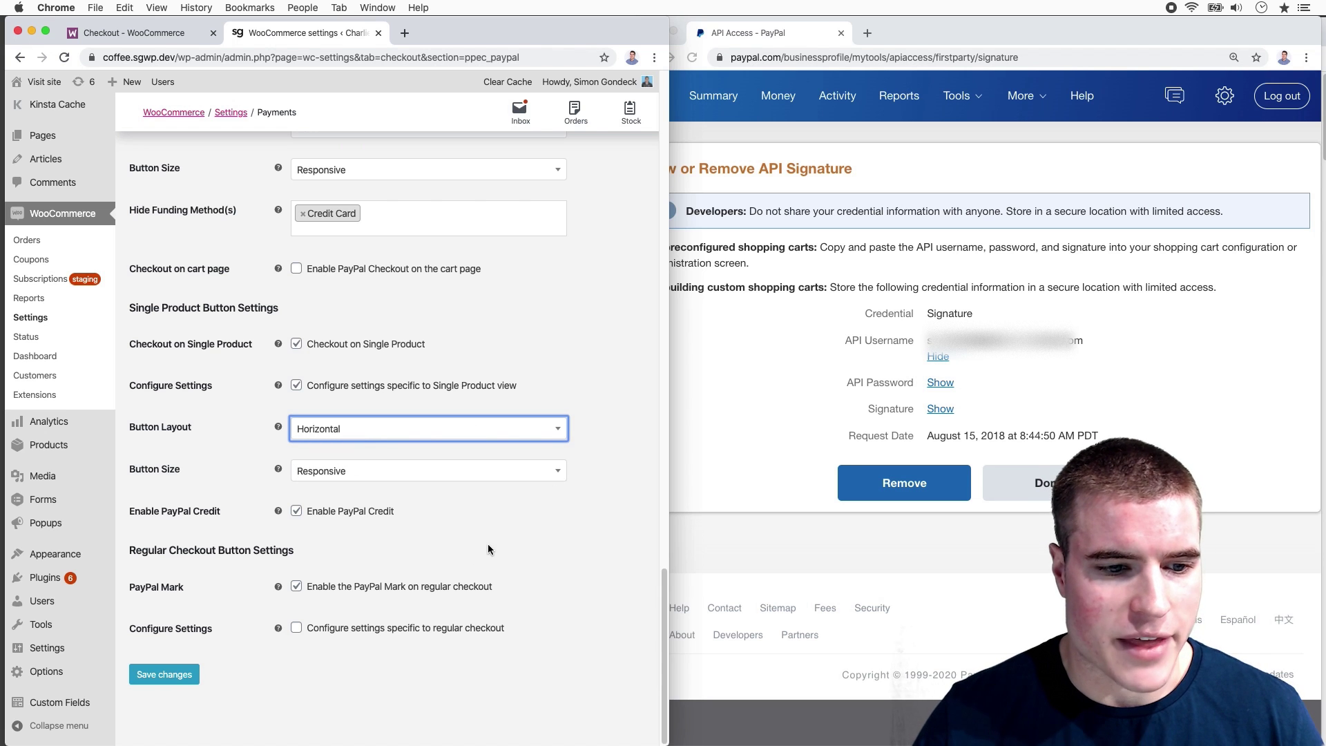
pyautogui.click(287, 502)
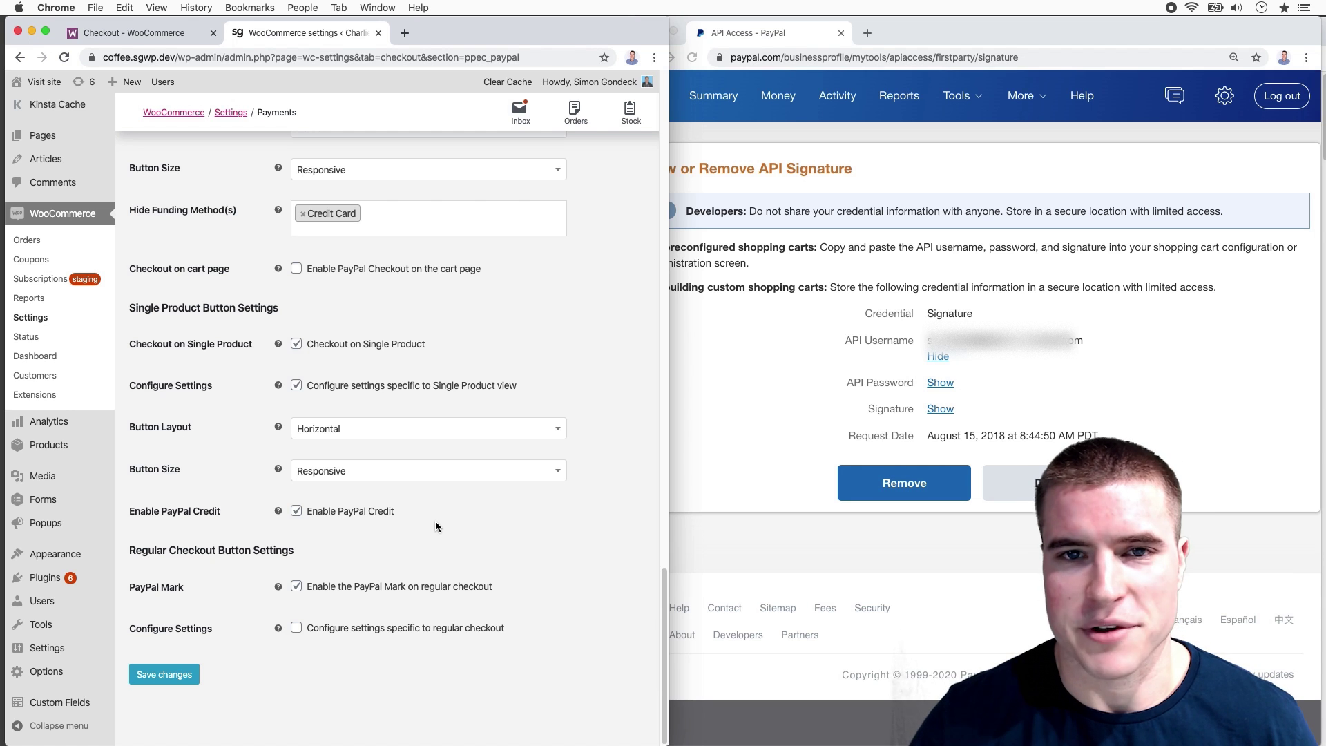
# Save the PayPal Checkout settings and go to the store's public homepage
pyautogui.scroll(-1, 437, 526)
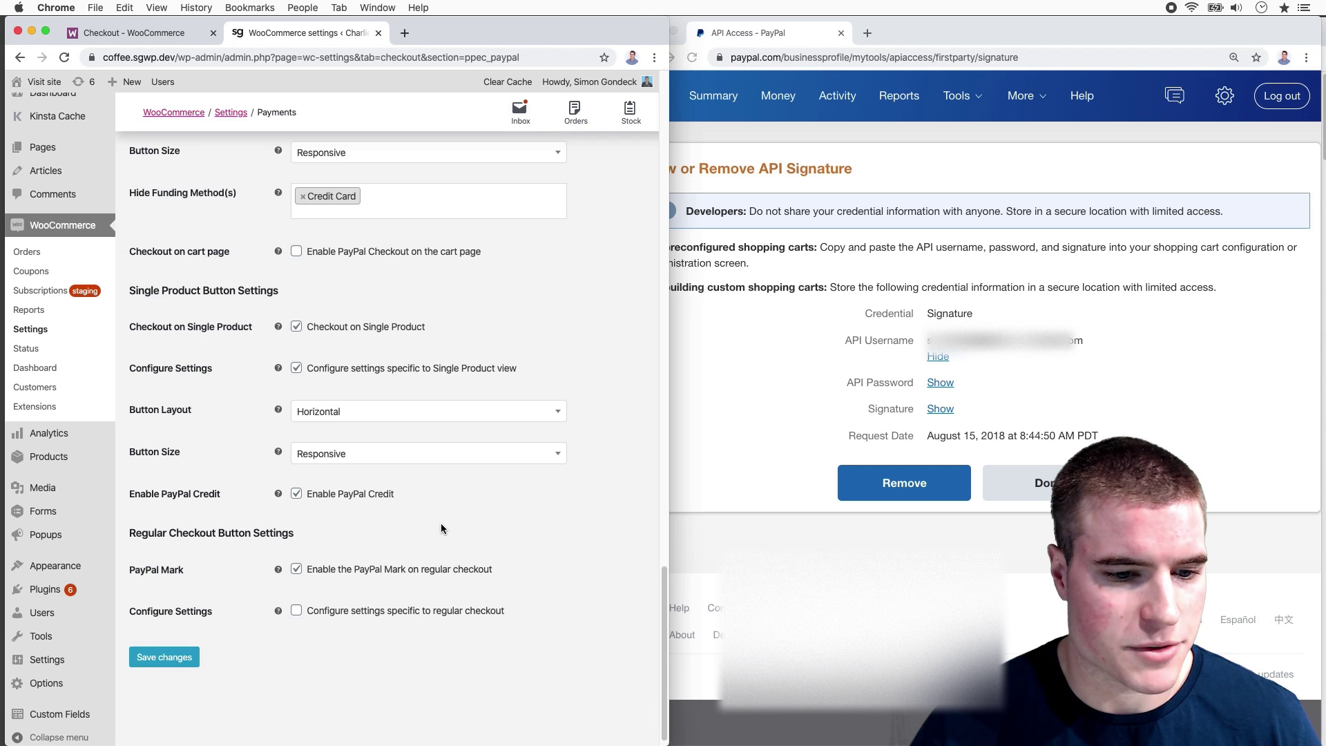
pyautogui.click(176, 662)
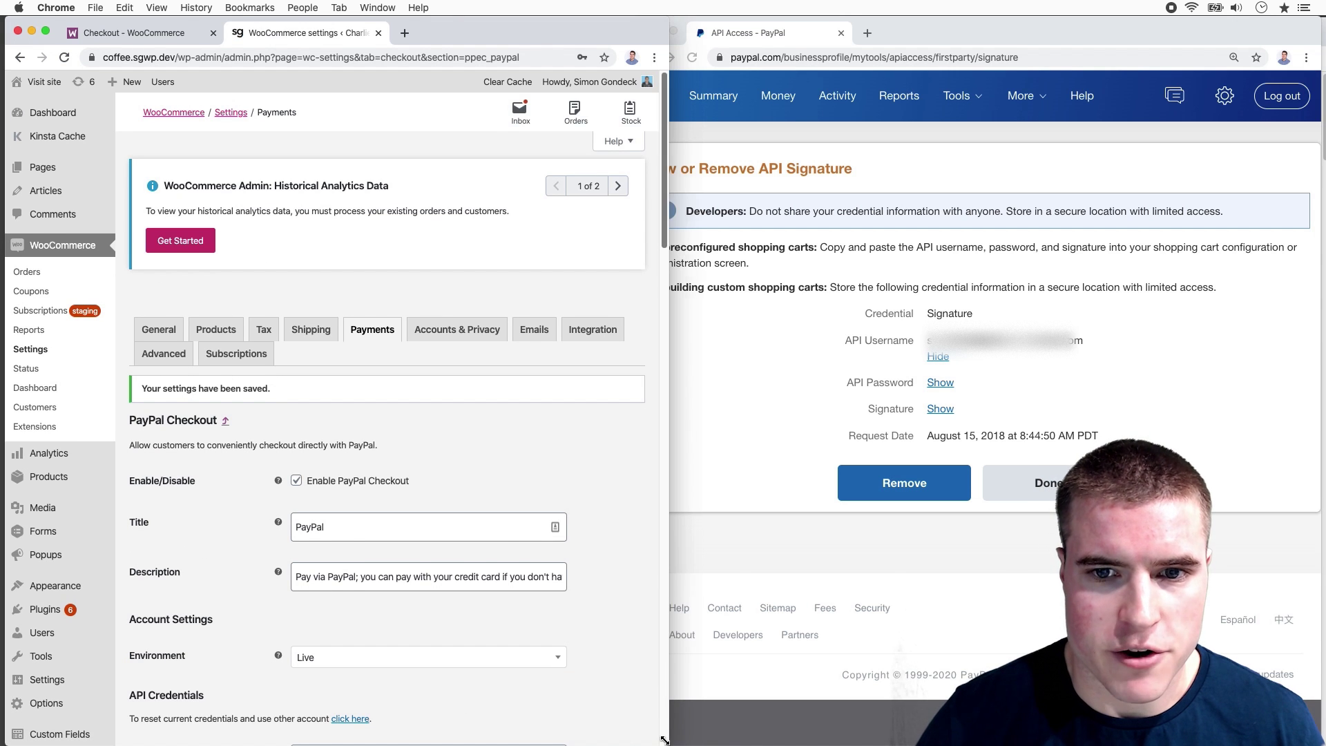
pyautogui.moveTo(672, 738); pyautogui.dragTo(1116, 737)
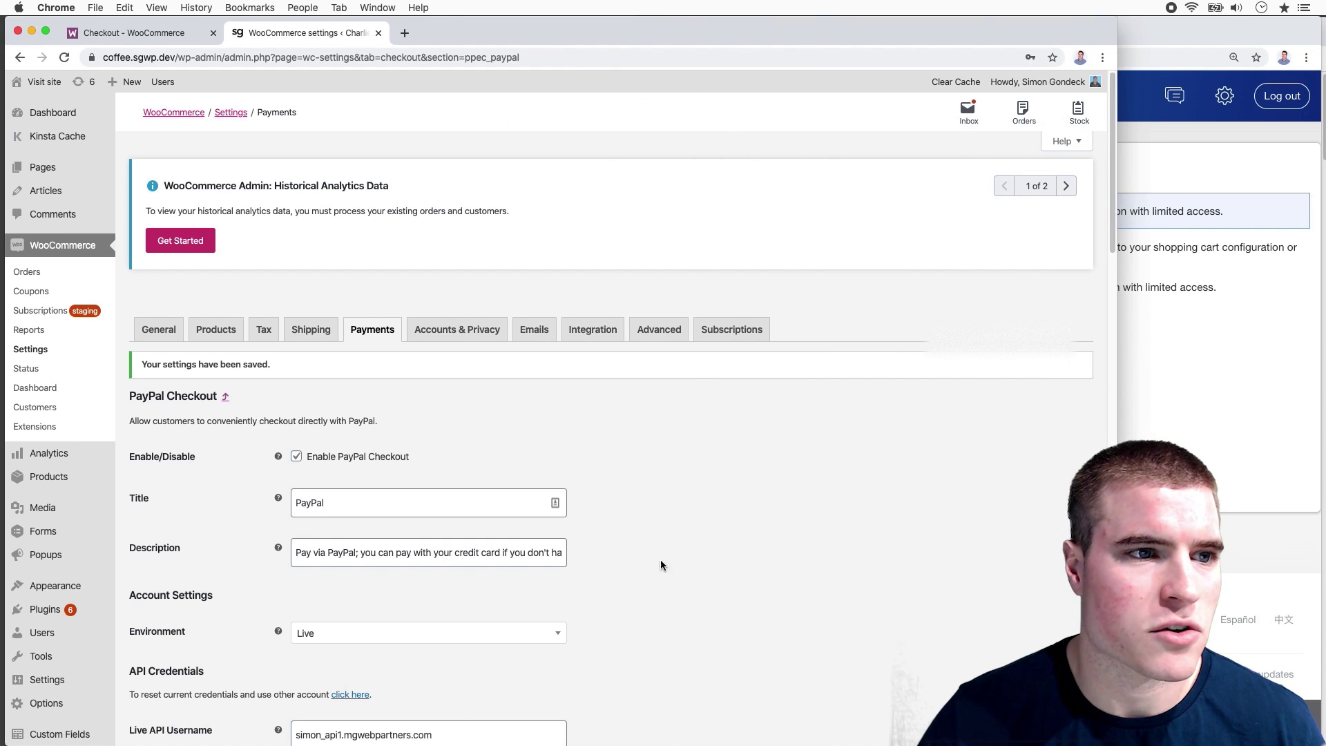
pyautogui.click(42, 81)
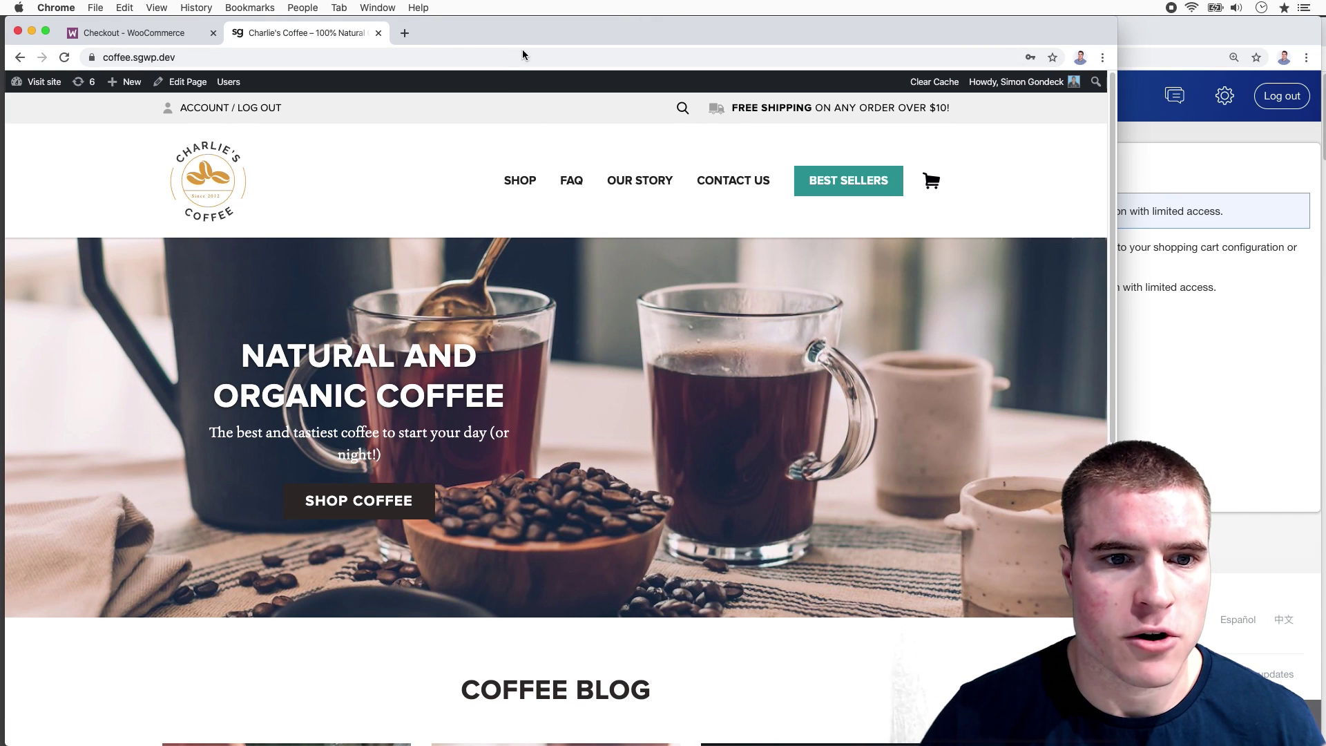
# From SHOP, open the Coffee product page to check its PayPal and Credit buttons, then open Dashboard in a new tab
pyautogui.click(519, 180)
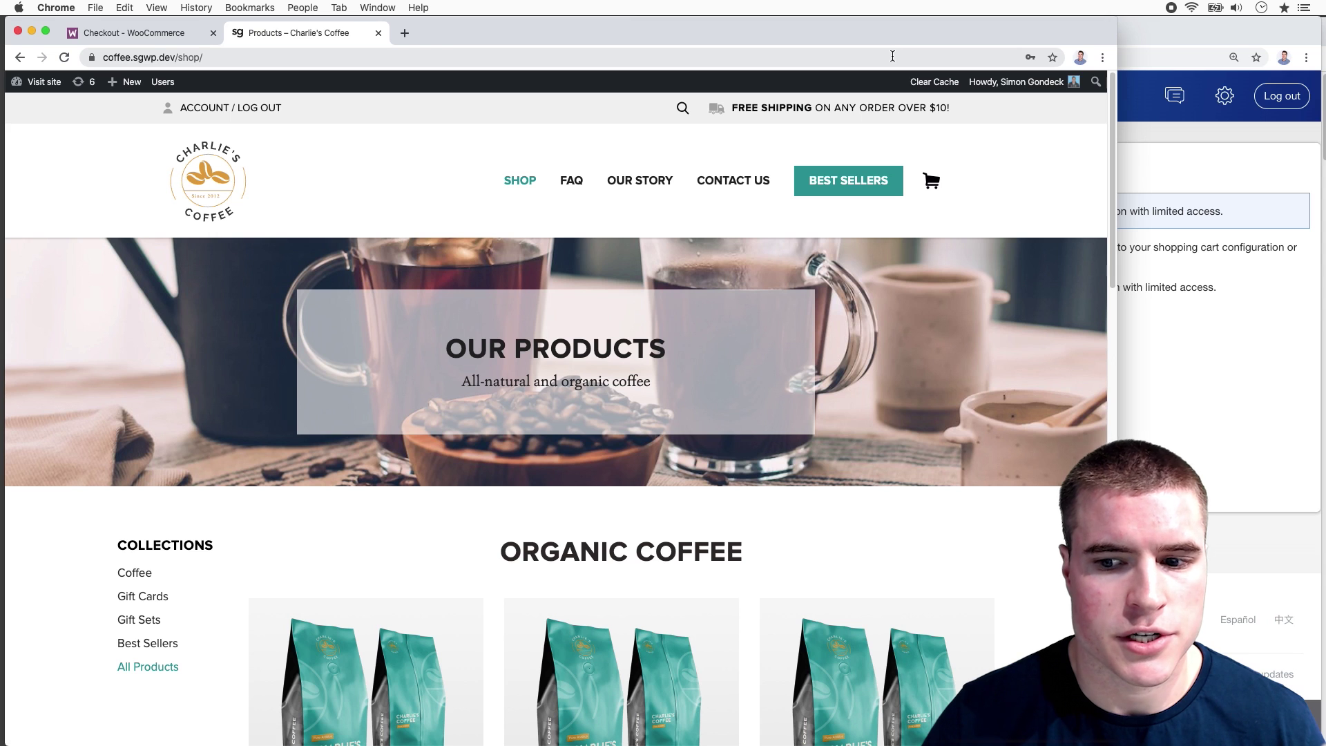
pyautogui.scroll(-4, 500, 325)
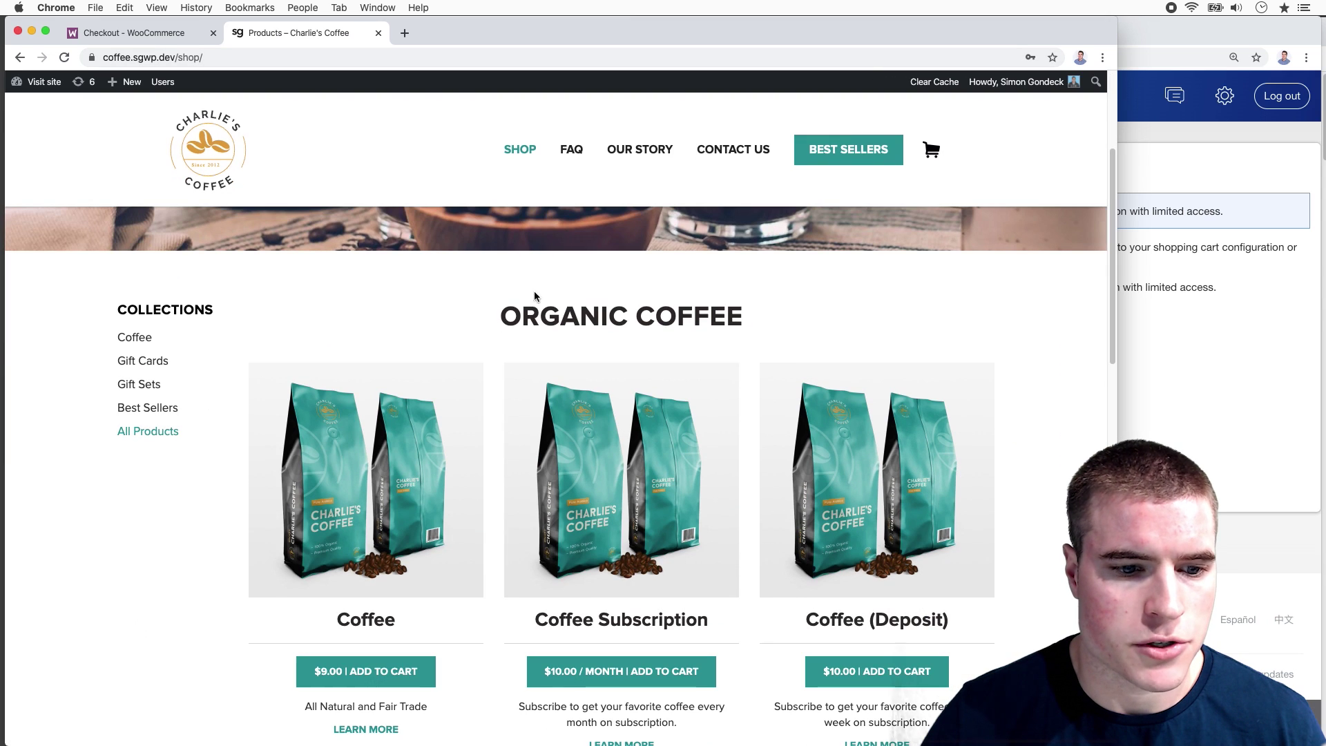
pyautogui.click(410, 455)
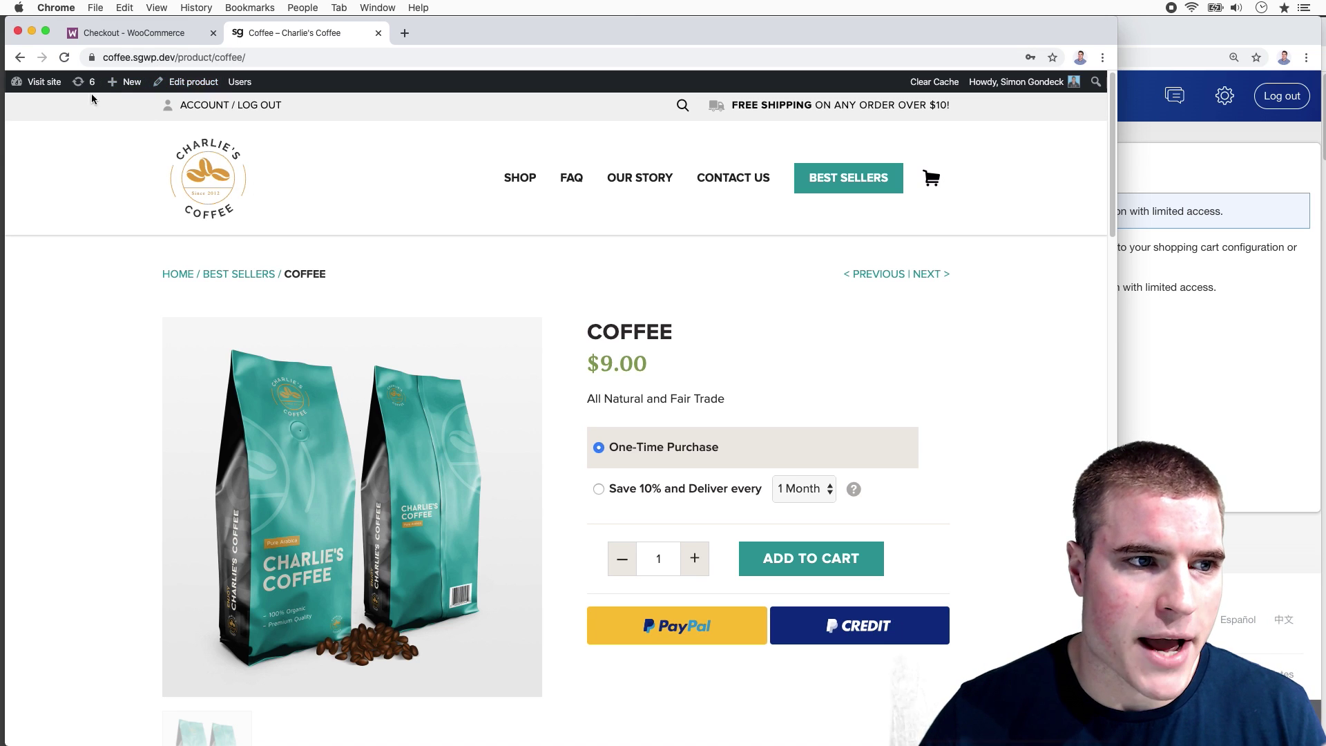
pyautogui.keyDown('super'); pyautogui.click(38, 105); pyautogui.keyUp('super')
# In the new dashboard tab, go to WooCommerce Settings > Payments
pyautogui.click(446, 33)
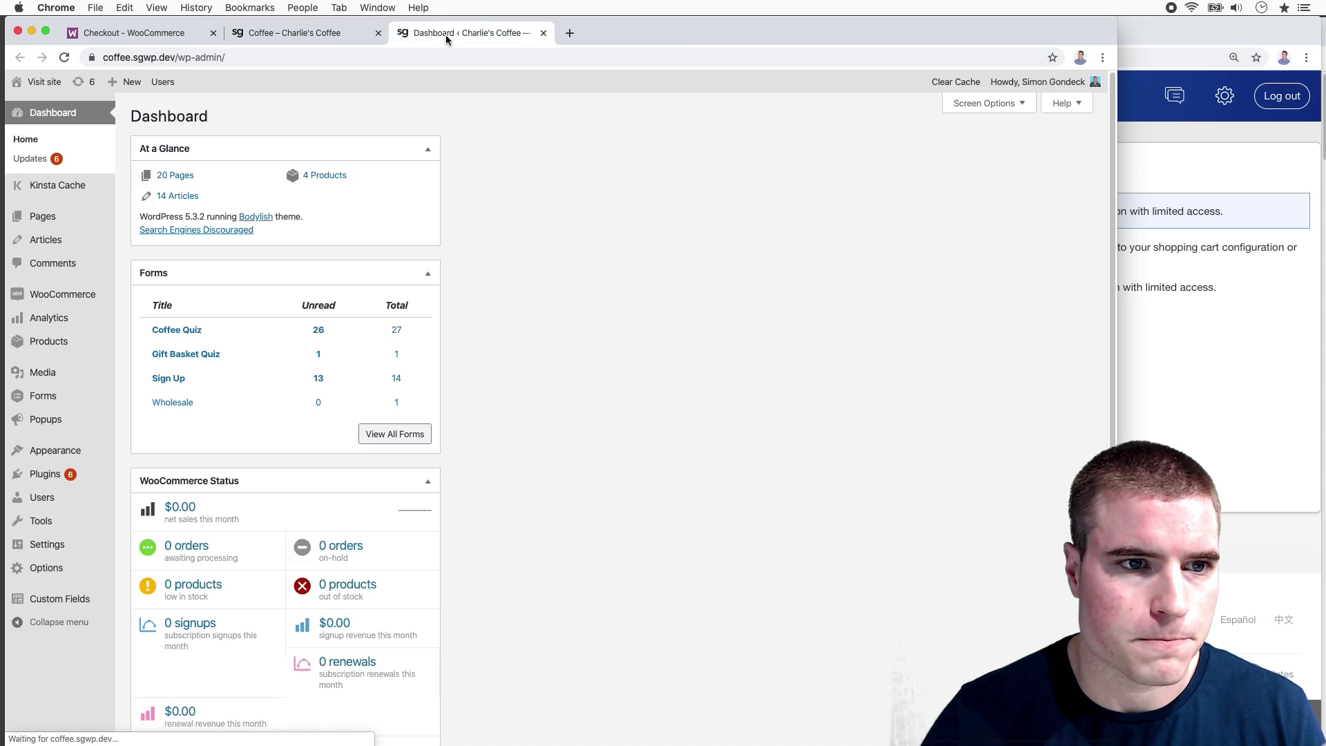
pyautogui.moveTo(83, 294)
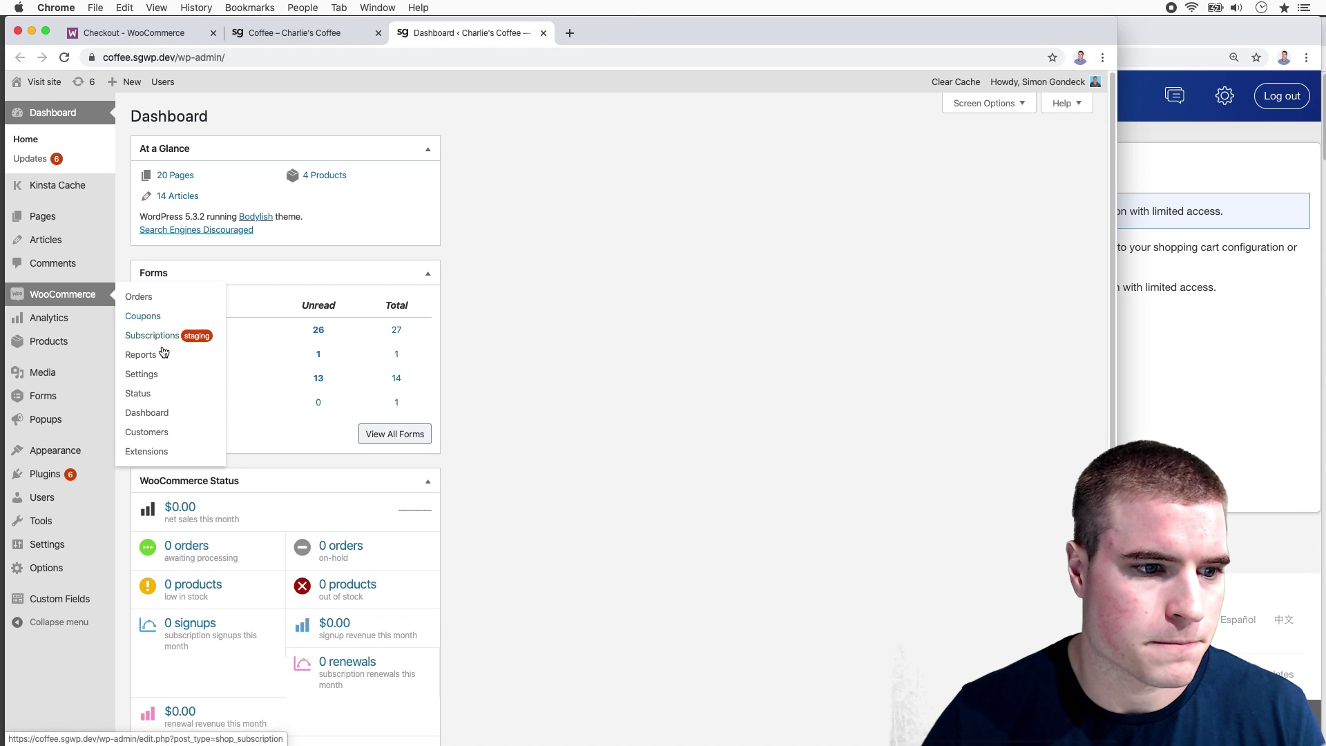
pyautogui.click(175, 383)
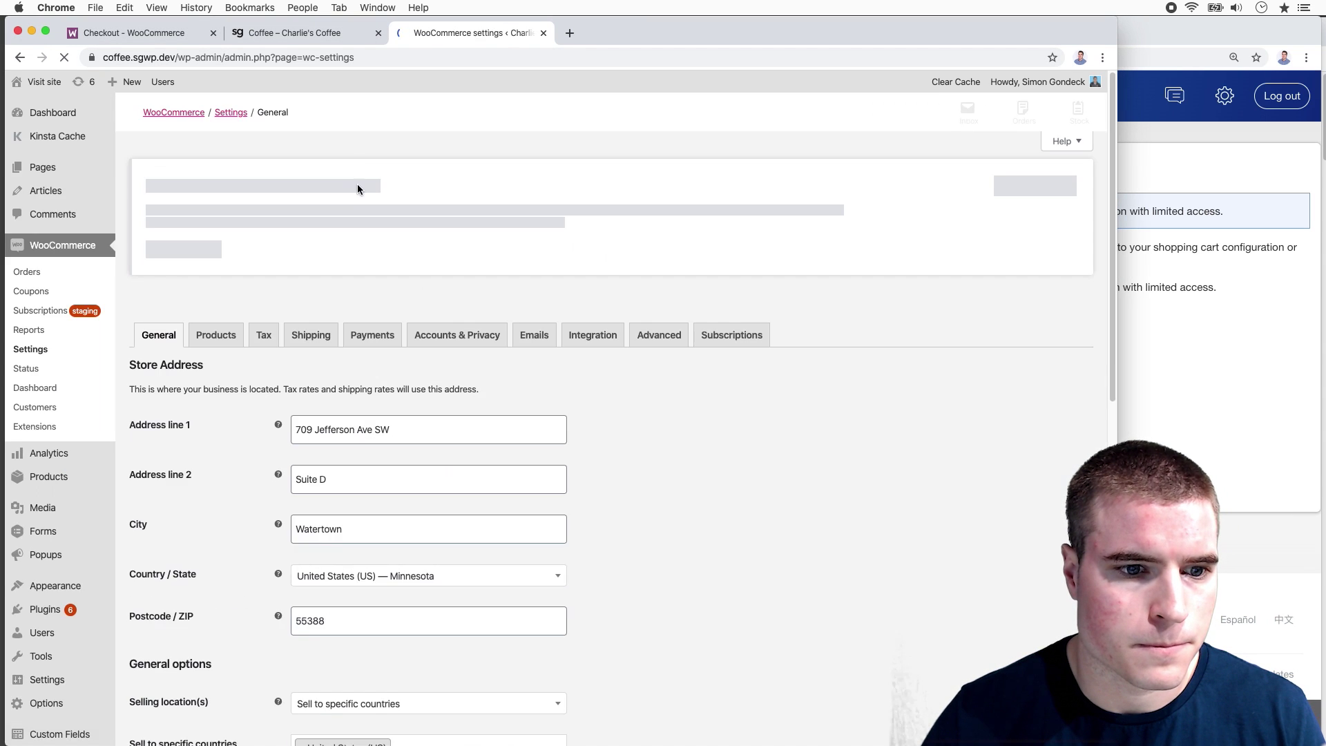
pyautogui.click(364, 329)
# Drag PayPal Checkout above Stripe, save the payment method order, and open its Manage settings
pyautogui.scroll(-10, 552, 372)
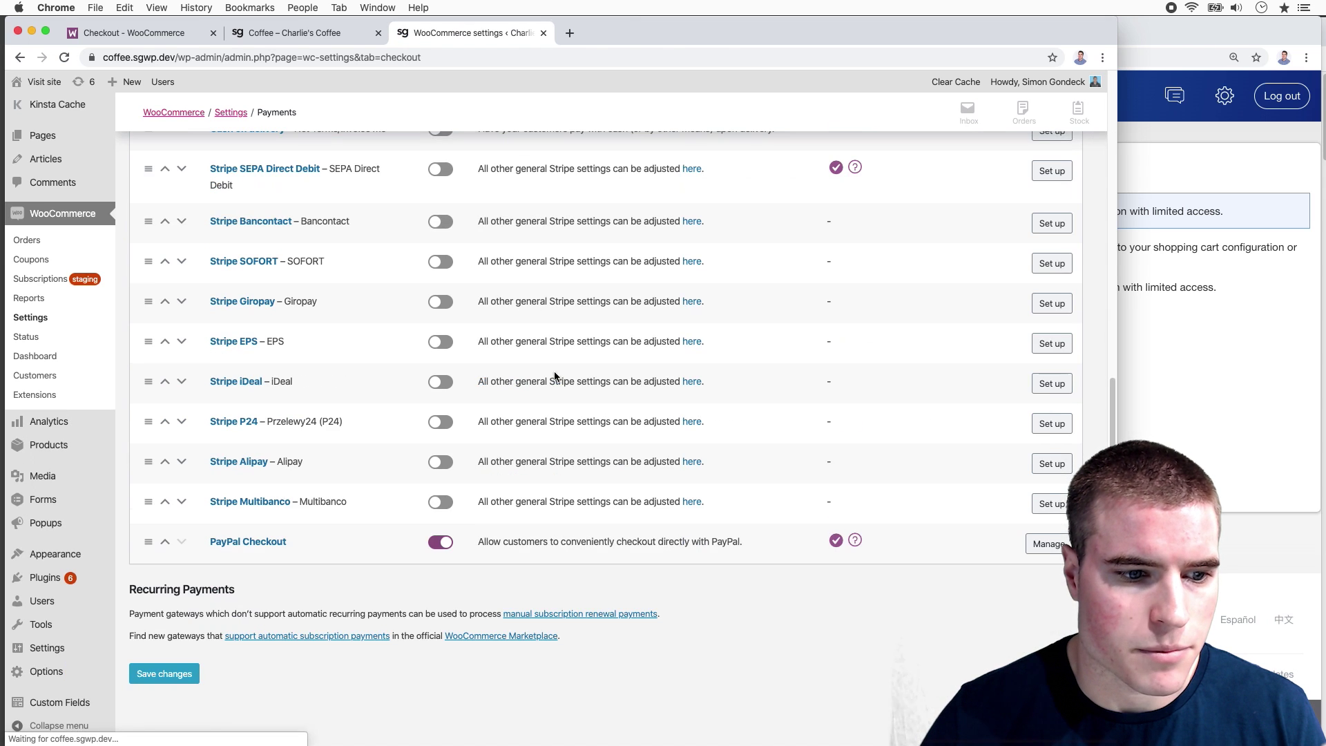
pyautogui.moveTo(148, 539); pyautogui.dragTo(196, 193)
pyautogui.scroll(-5, 404, 308)
pyautogui.click(164, 673)
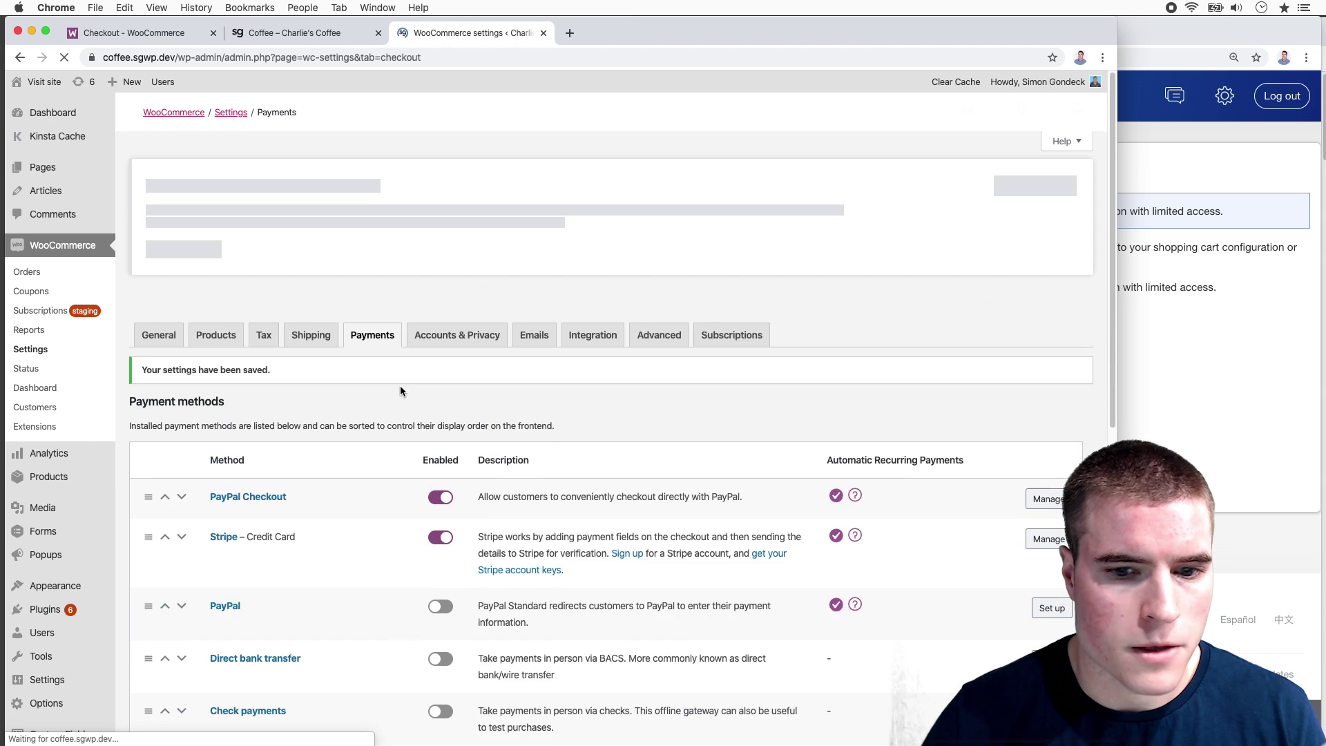
pyautogui.click(1040, 499)
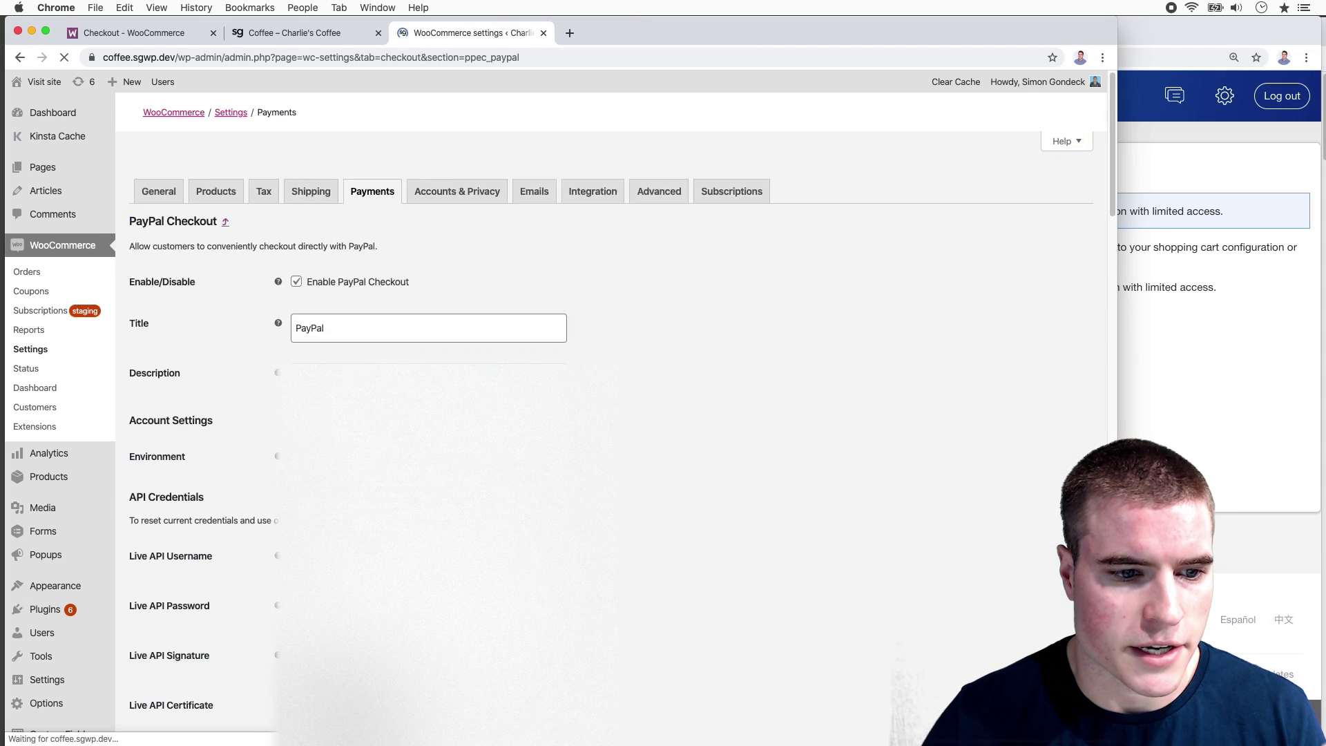
# Save the PayPal Checkout button settings and reload the Coffee product page to see the single Buy Now button
pyautogui.scroll(-10, 612, 414)
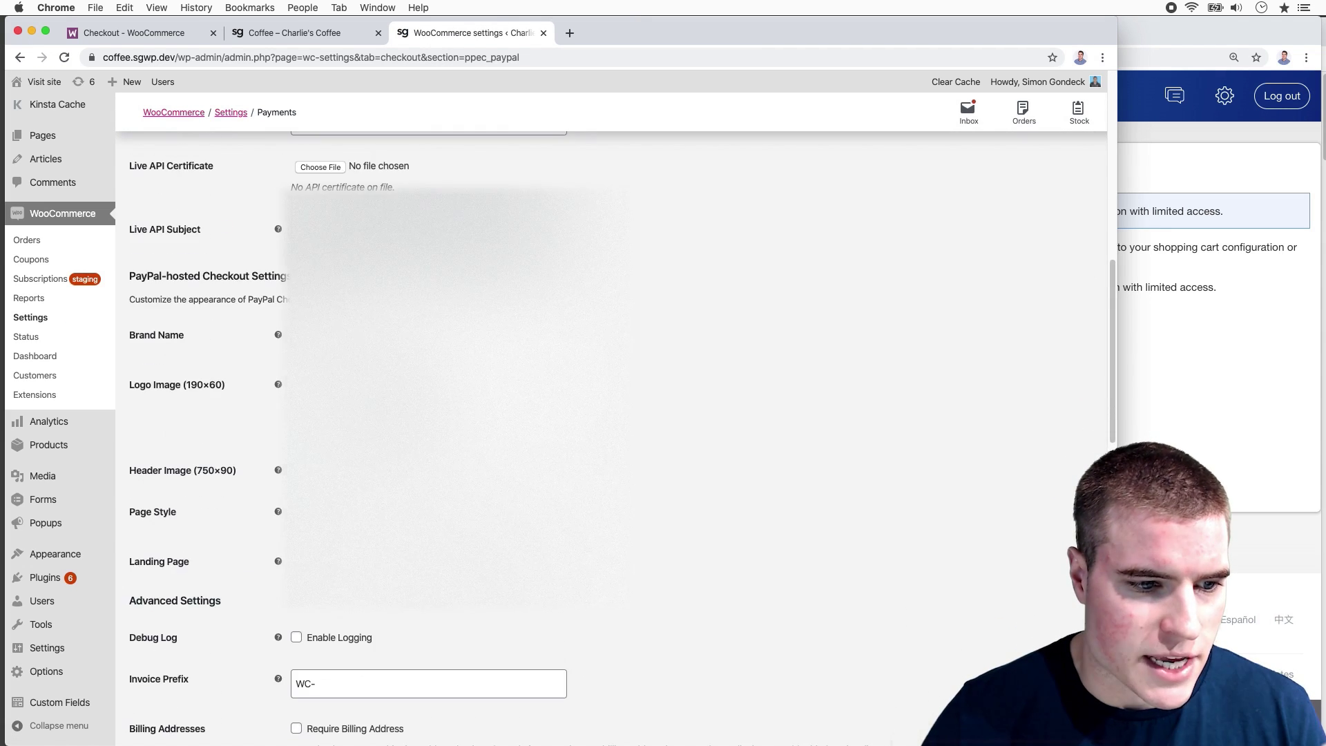
pyautogui.scroll(-7, 611, 415)
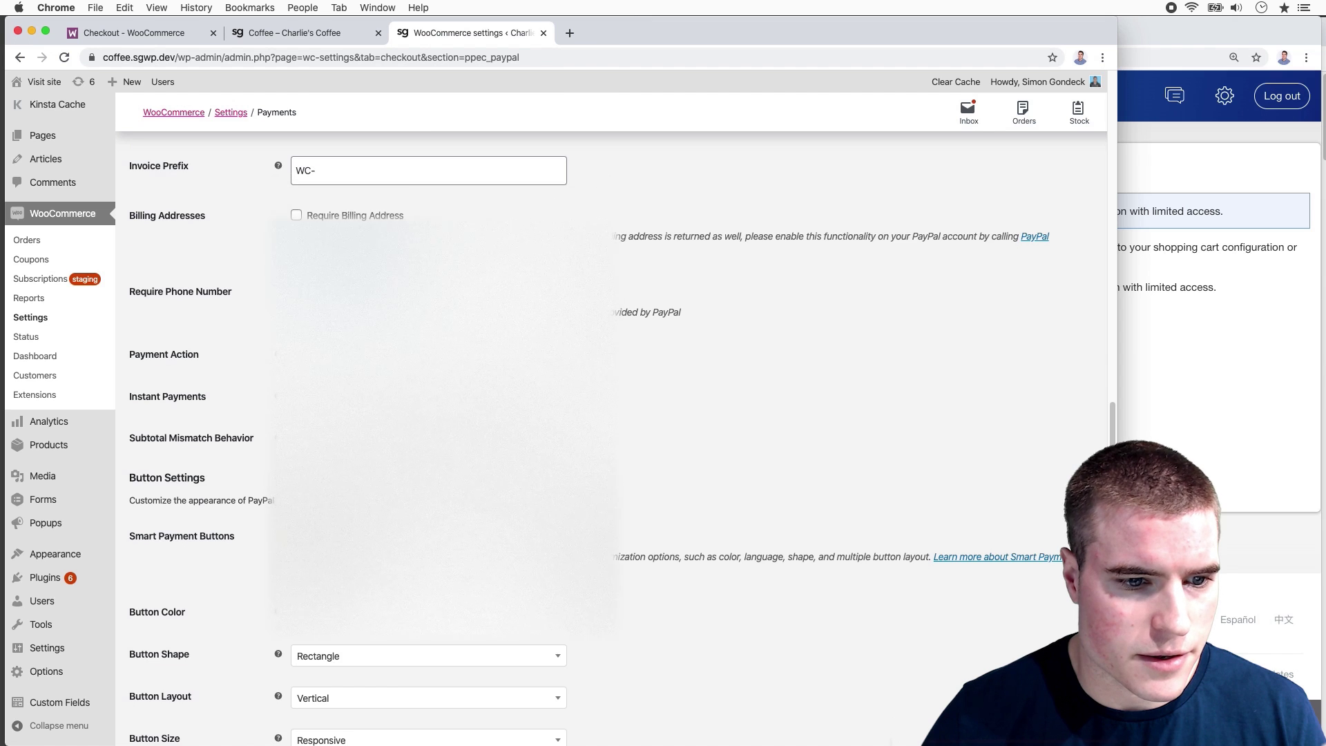
pyautogui.scroll(-2, 395, 409)
pyautogui.scroll(-5, 395, 408)
pyautogui.scroll(-6, 395, 415)
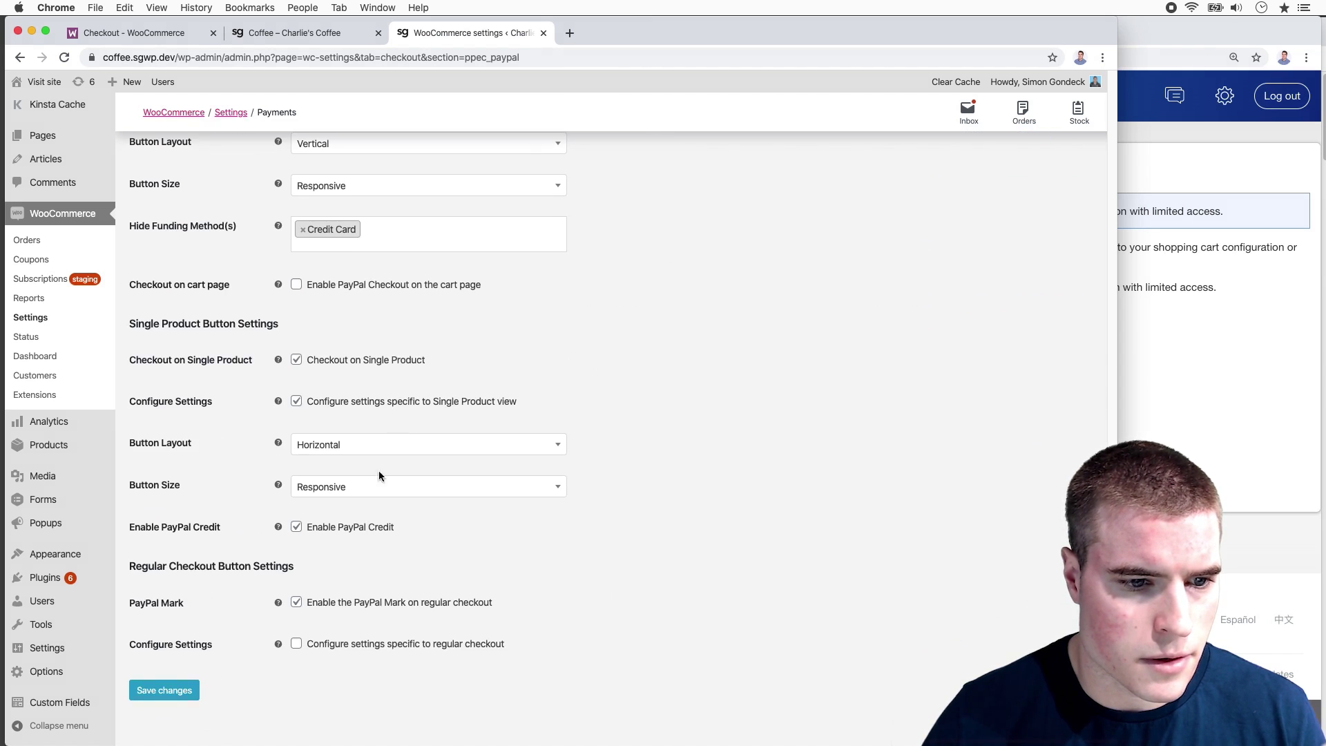
pyautogui.click(166, 691)
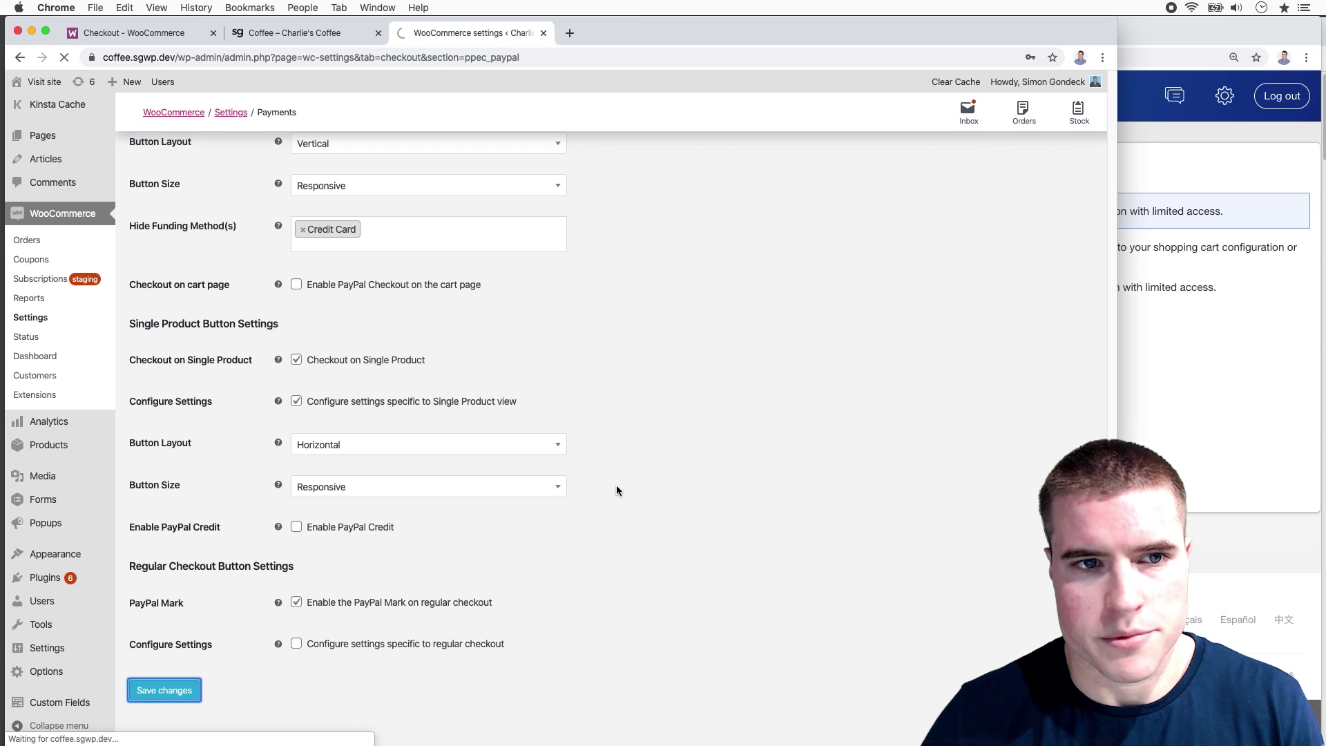
pyautogui.hotkey('ctrl', 'shift', 'Tab')
pyautogui.press('super+r')
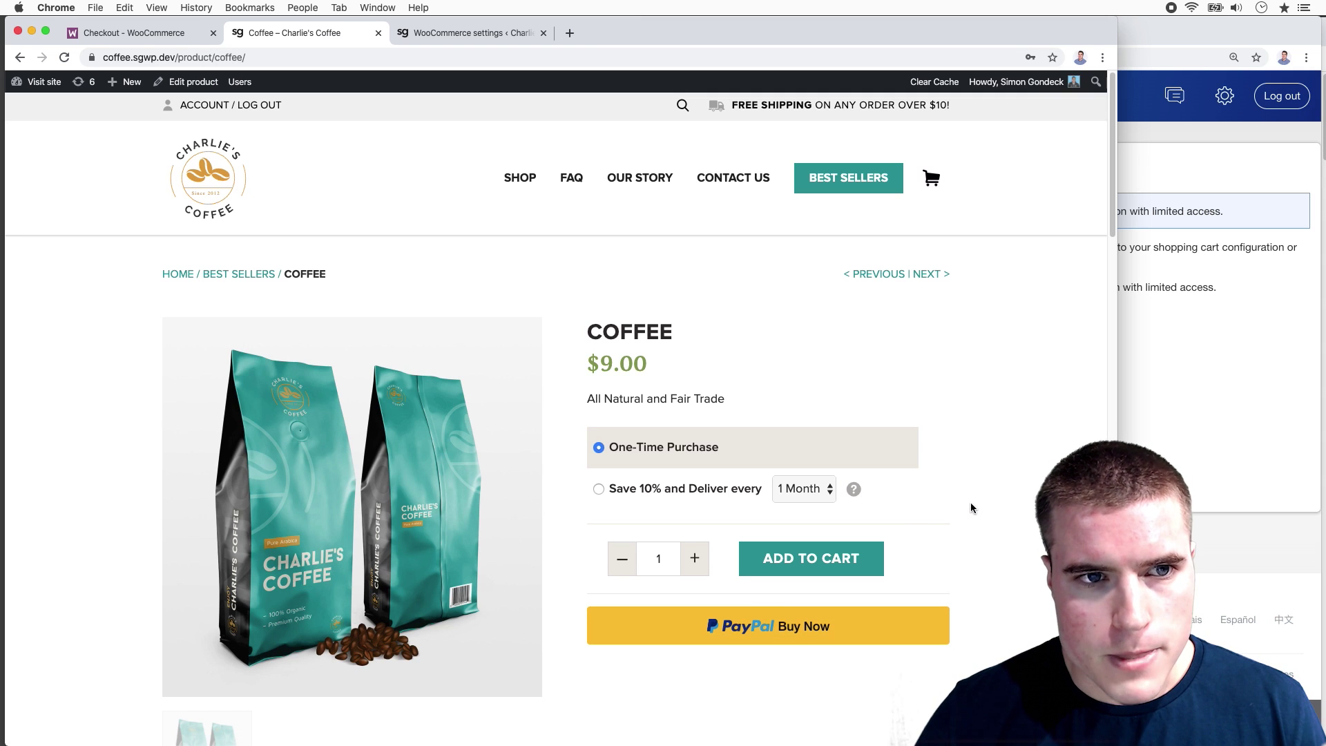
# Enable PayPal Credit, keep the Responsive button size, set single-product layout to Vertical, and save
pyautogui.hotkey('ctrl', 'Tab')
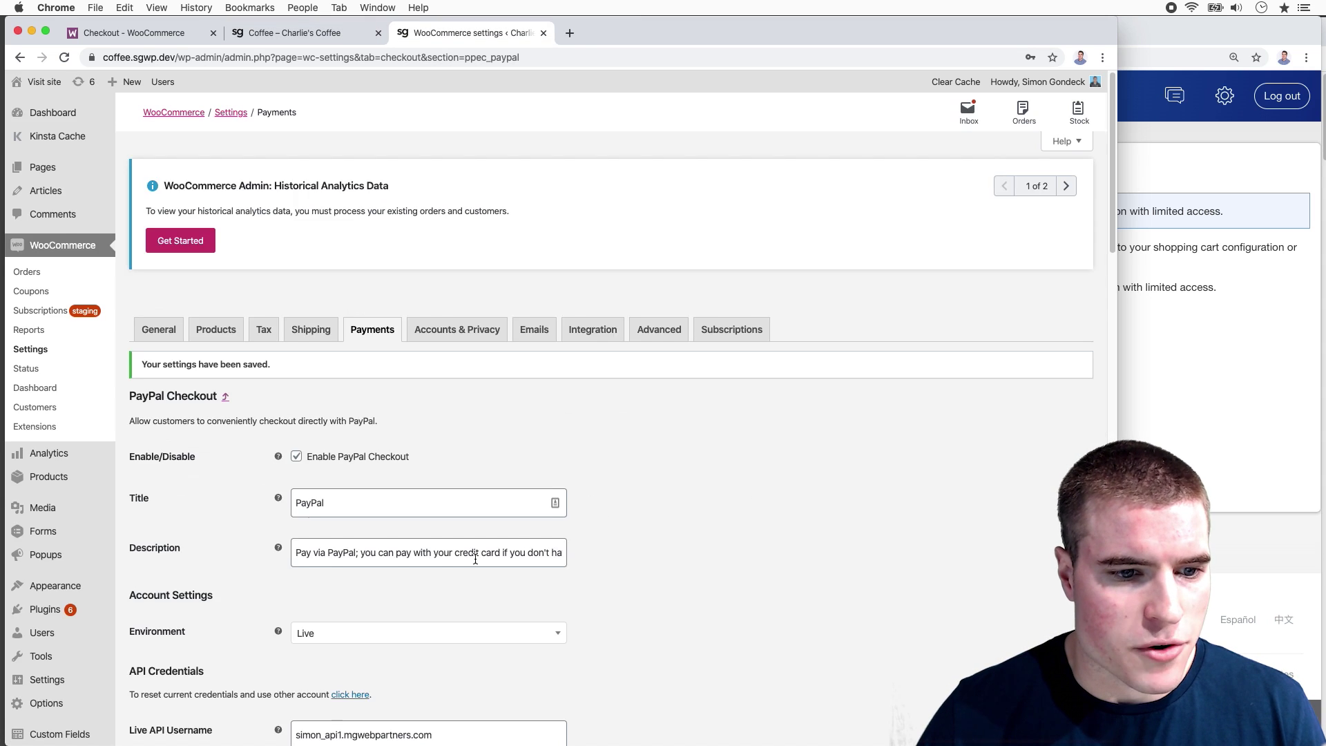
pyautogui.scroll(-6, 433, 546)
pyautogui.scroll(-20, 433, 546)
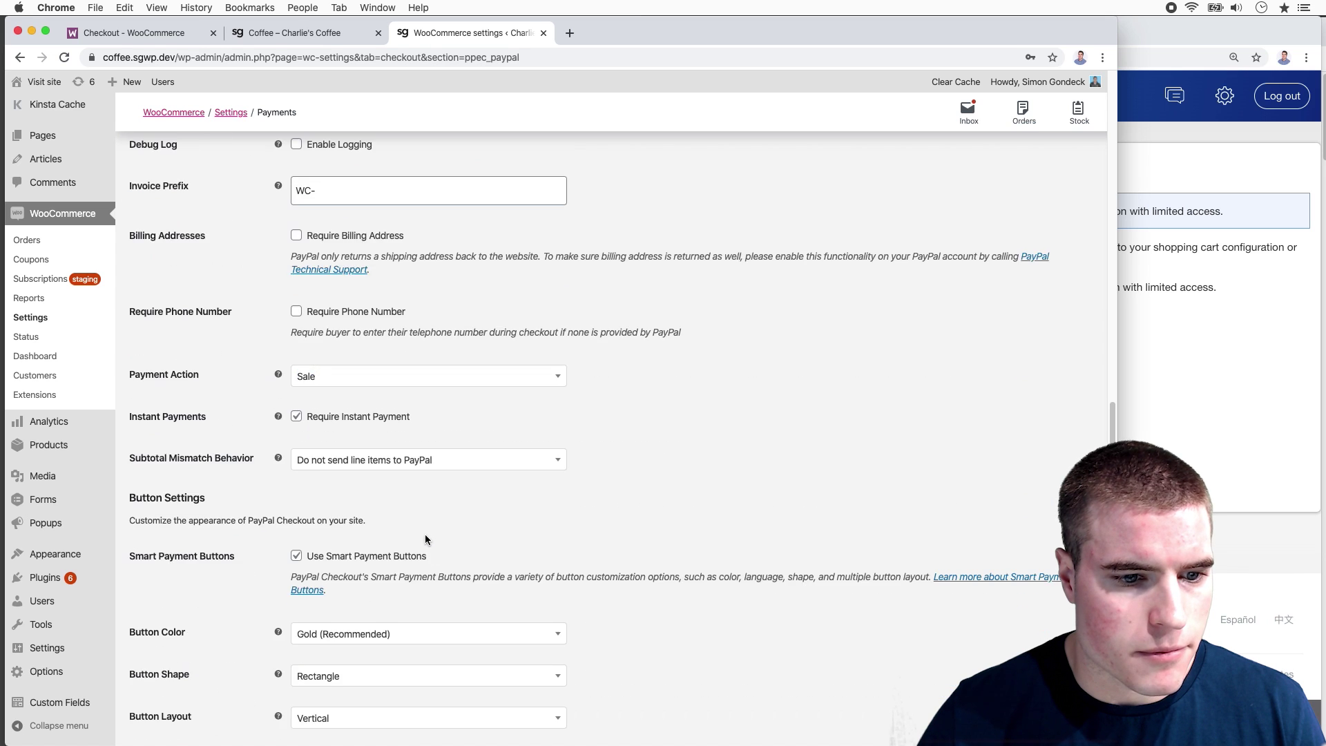
pyautogui.scroll(-3, 359, 511)
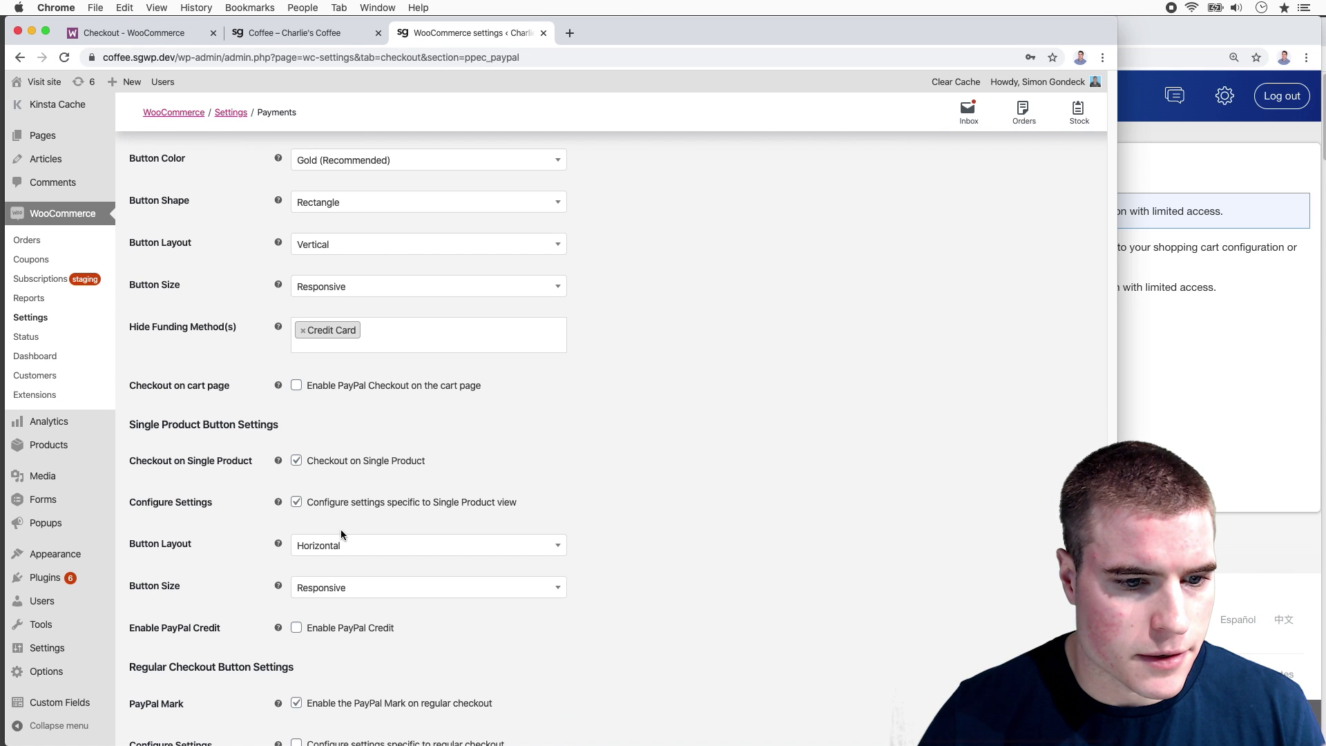
pyautogui.click(361, 630)
pyautogui.click(333, 587)
pyautogui.click(339, 584)
pyautogui.click(336, 552)
pyautogui.click(329, 568)
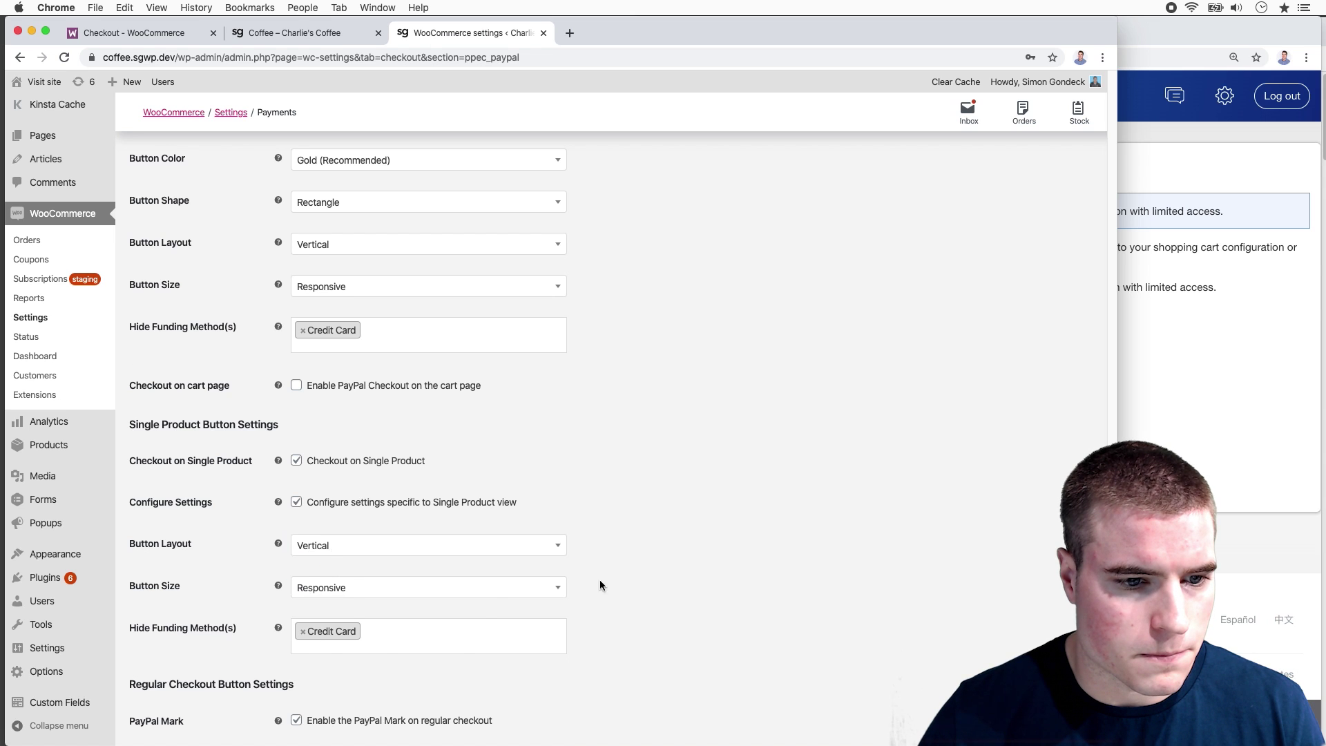
pyautogui.scroll(-3, 582, 595)
pyautogui.click(152, 677)
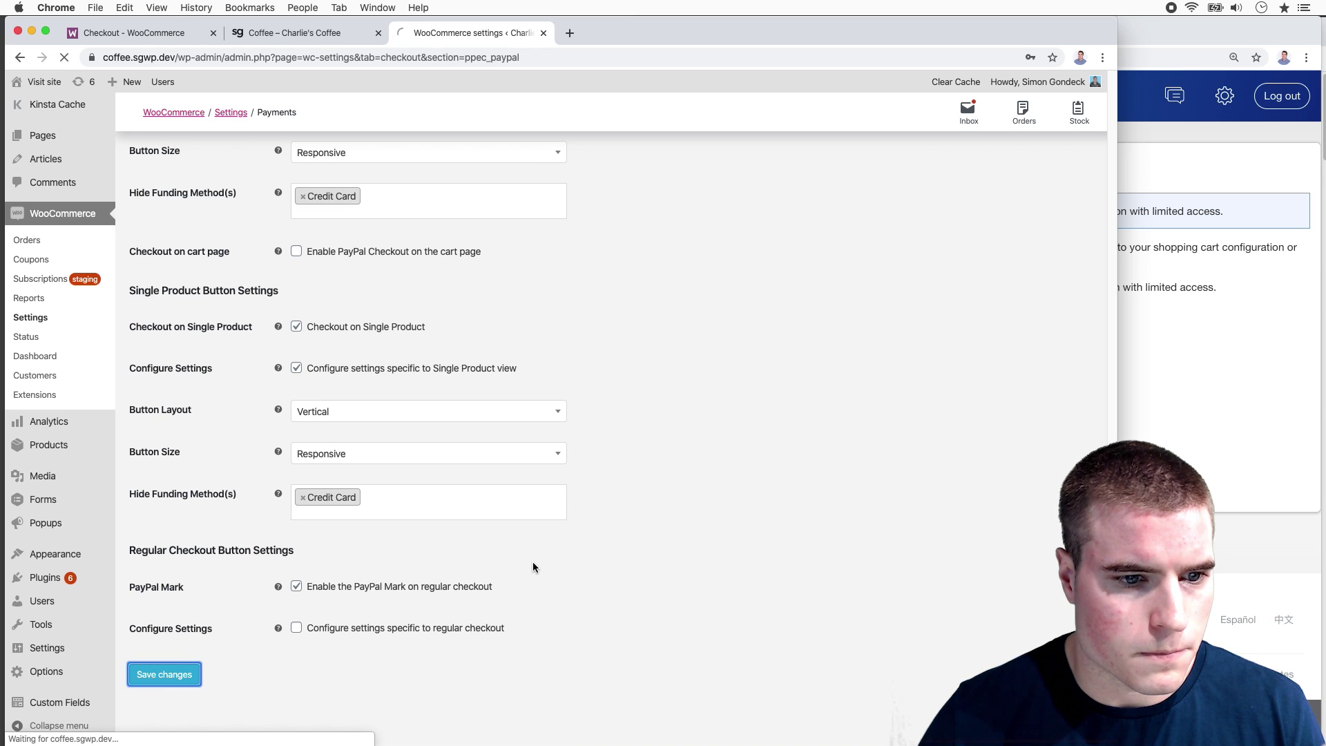
# Reload the Coffee product page to check the PayPal and Credit buttons, then return to the settings
pyautogui.hotkey('ctrl', 'shift', 'Tab')
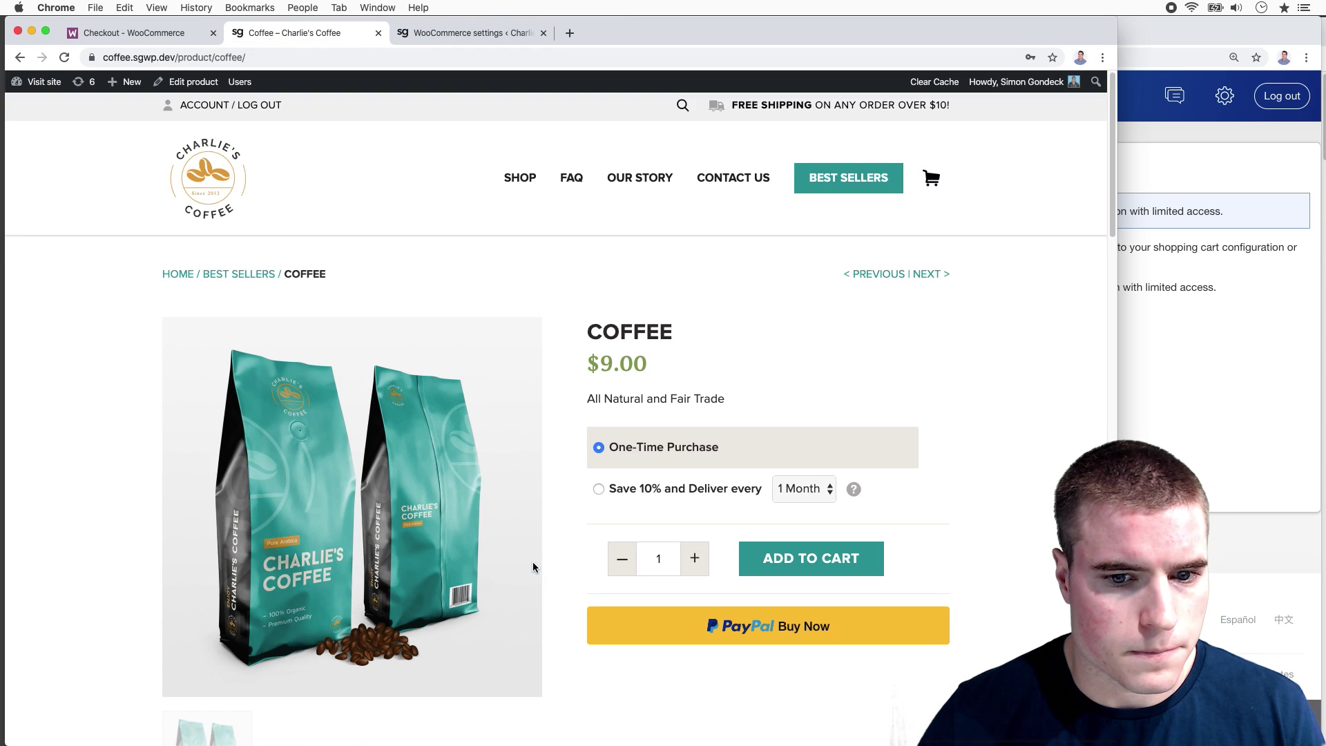
pyautogui.press('super+r')
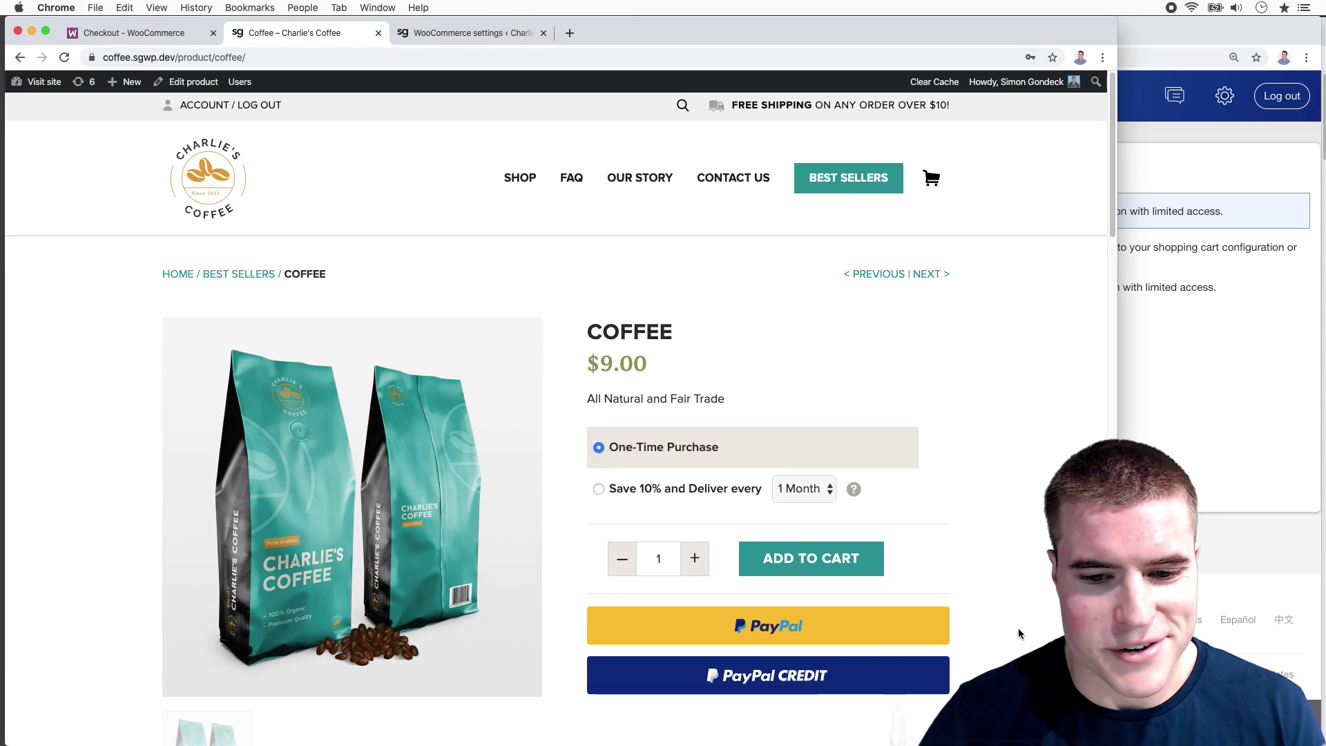
pyautogui.hotkey('ctrl', 'Tab')
# Set the single-product button layout back to Horizontal and save
pyautogui.scroll(-15, 482, 566)
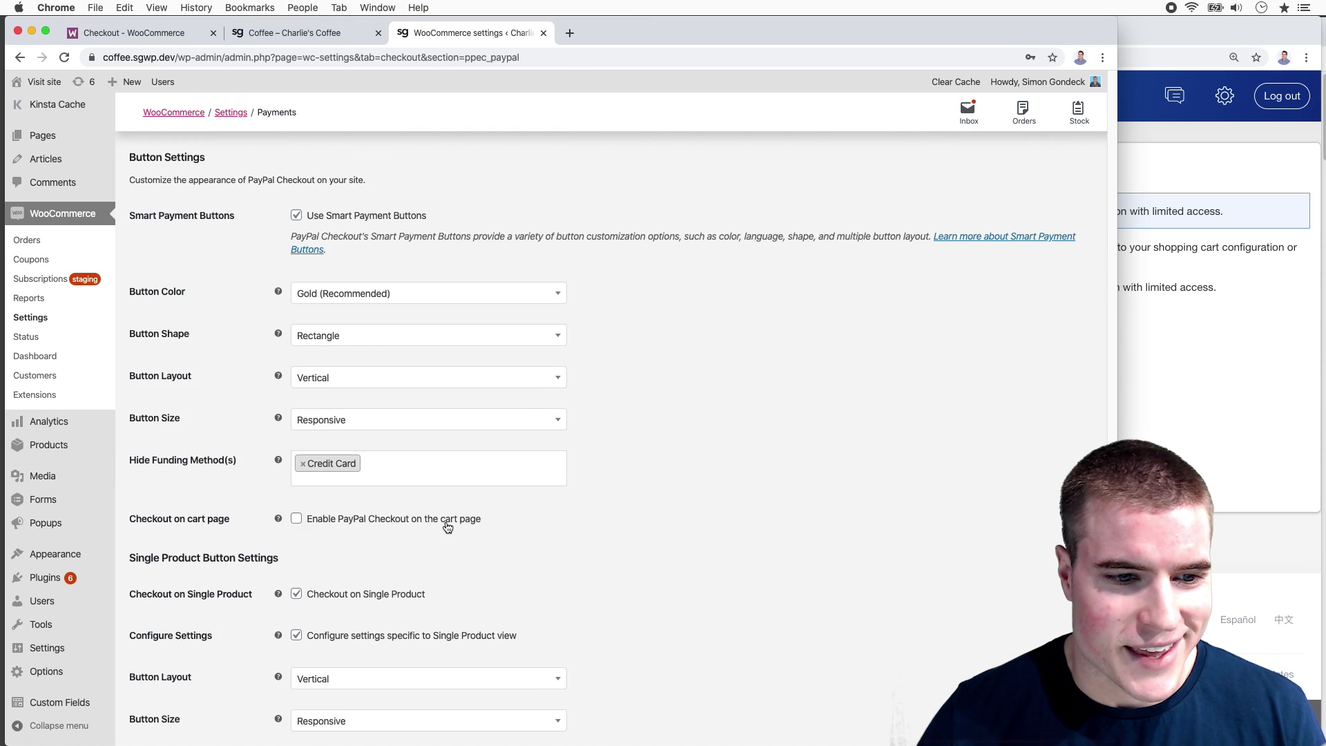
pyautogui.scroll(-3, 445, 527)
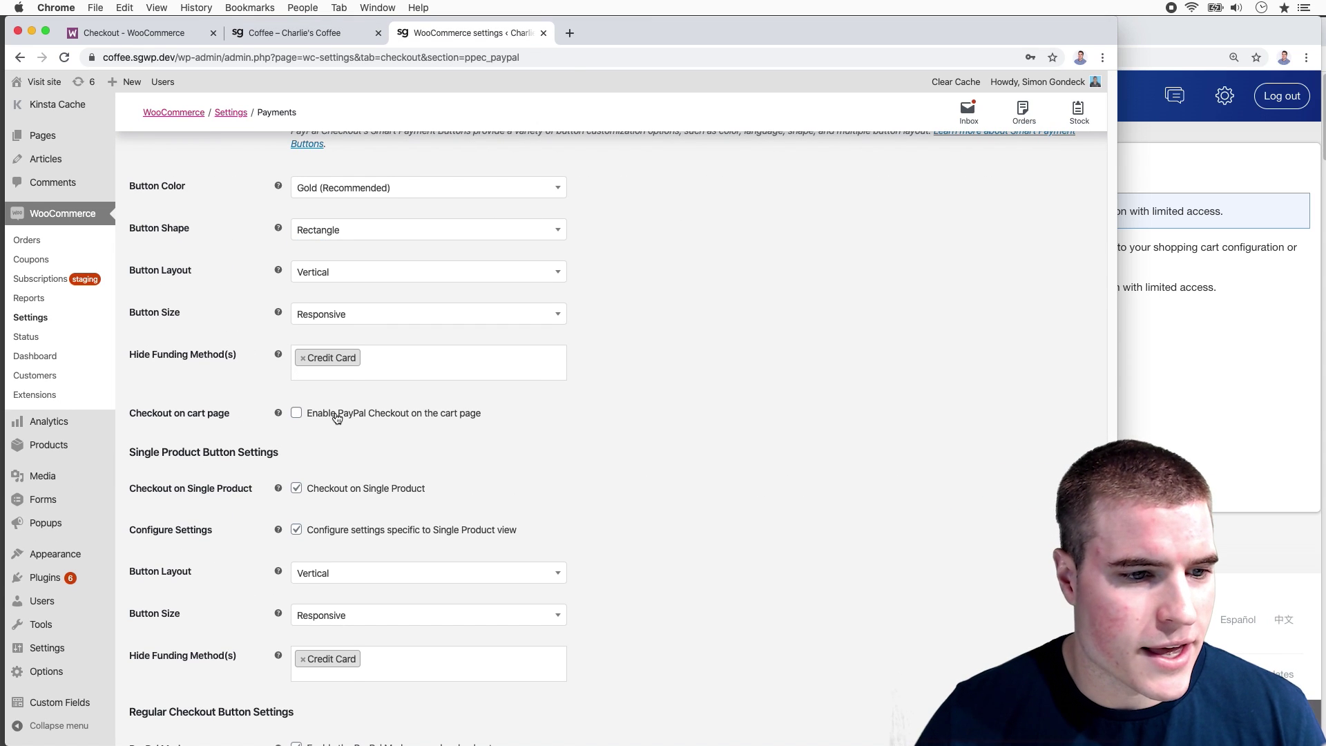
pyautogui.click(338, 572)
pyautogui.click(334, 615)
pyautogui.scroll(-4, 172, 690)
pyautogui.click(170, 677)
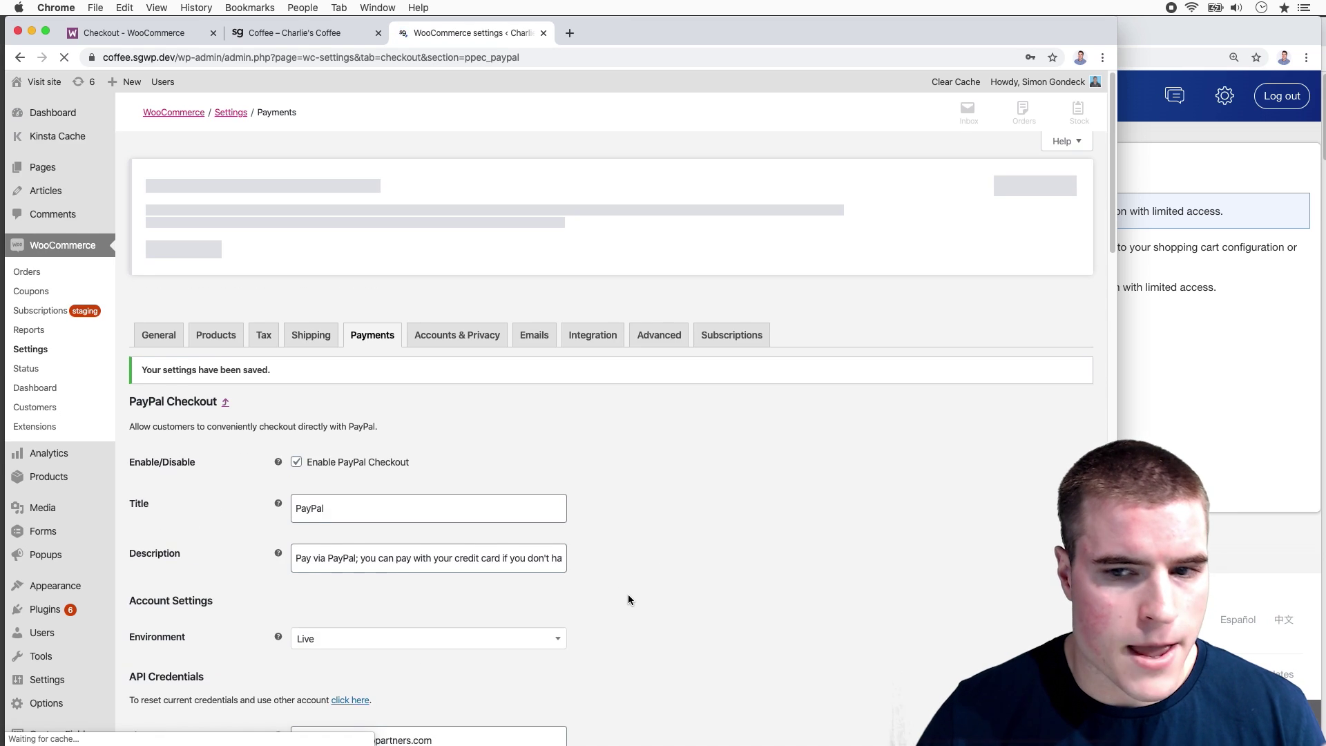
# Uncheck Checkout on Single Product, save, and switch back to the Coffee product page
pyautogui.scroll(-8, 629, 593)
pyautogui.scroll(-9, 631, 593)
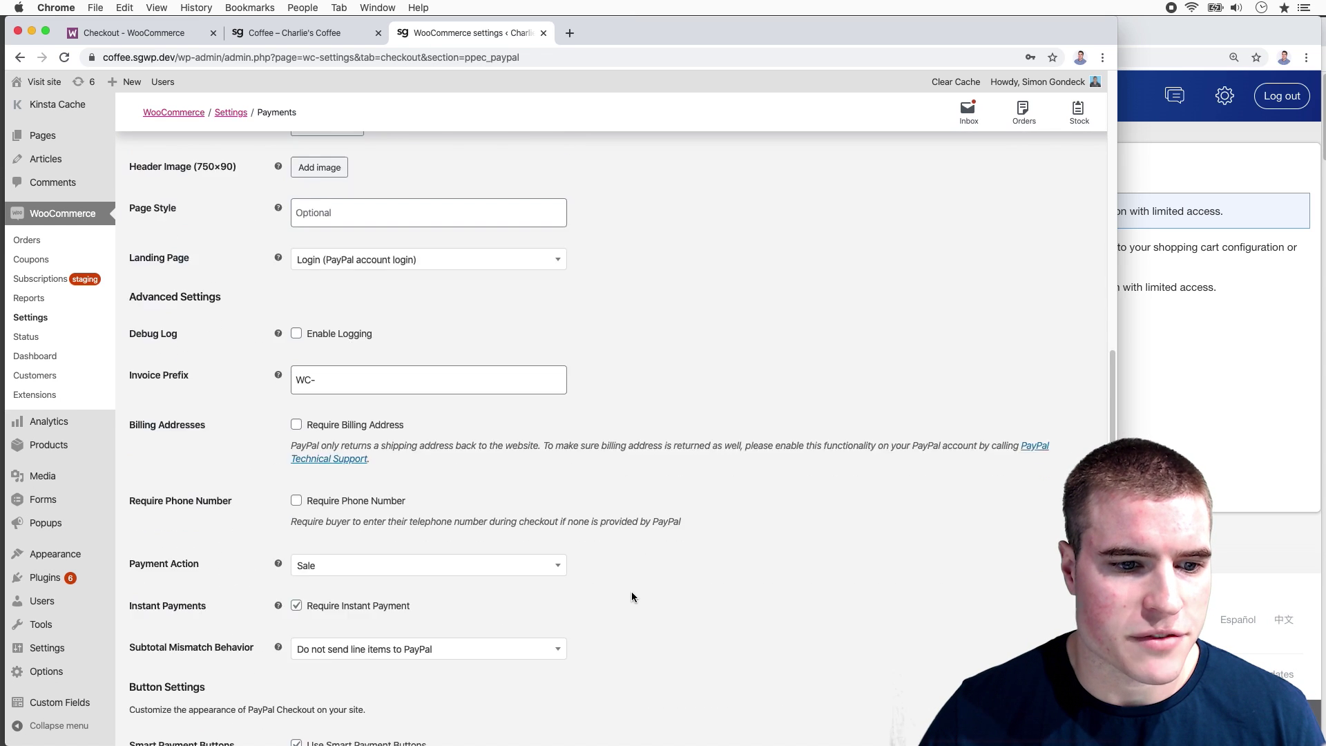
pyautogui.scroll(-5, 631, 593)
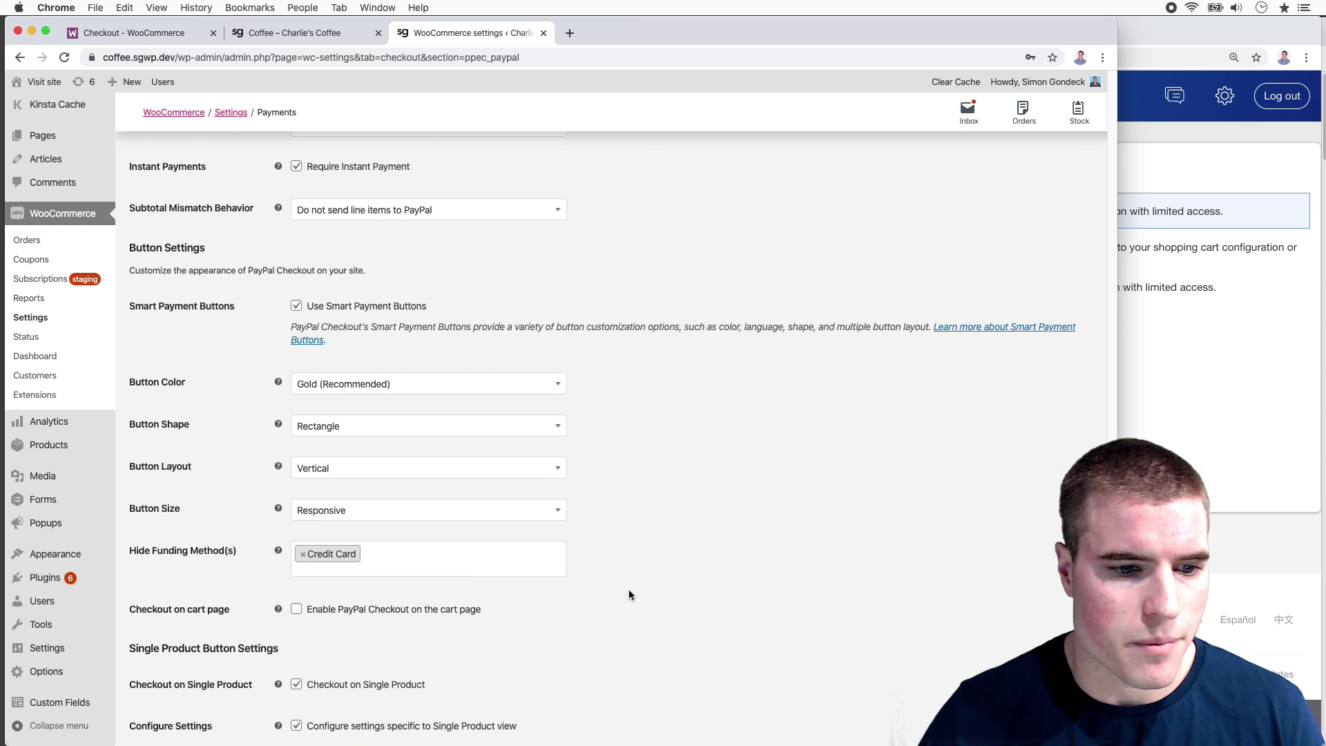
pyautogui.click(386, 578)
pyautogui.scroll(-2, 437, 636)
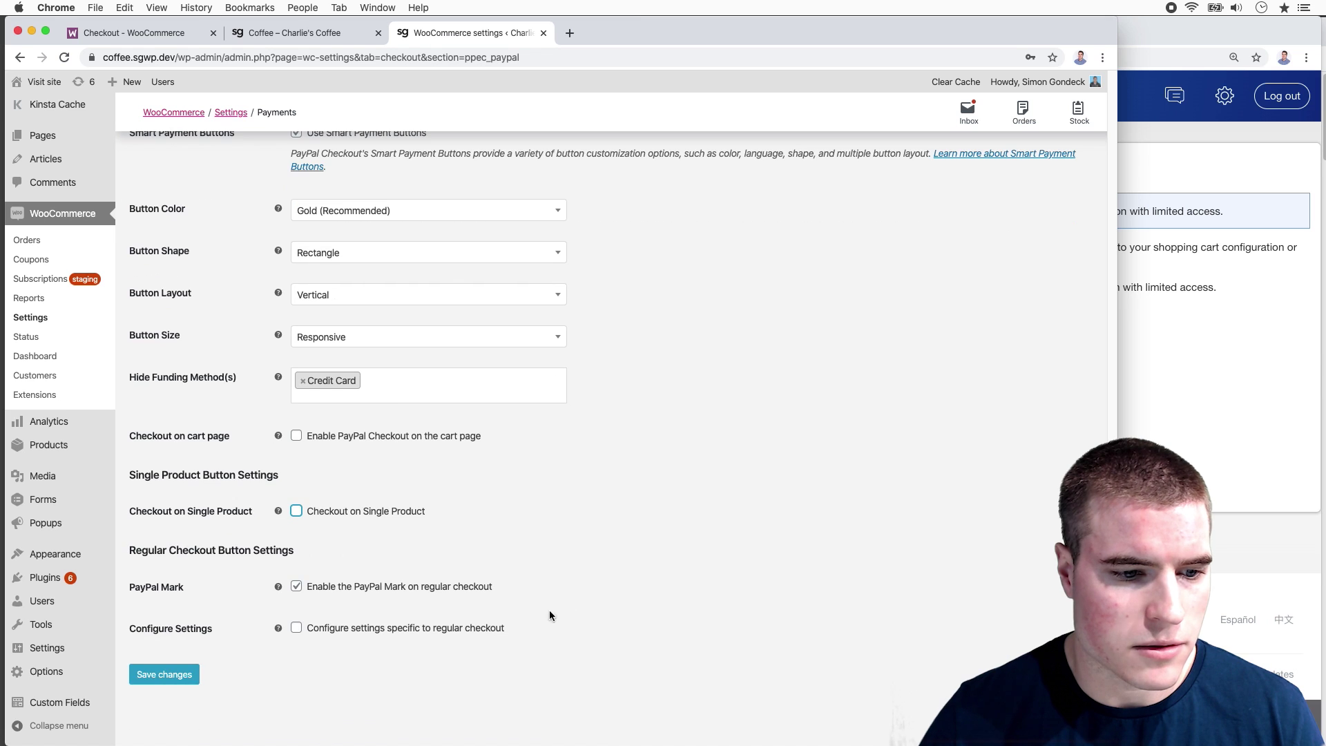
pyautogui.click(173, 675)
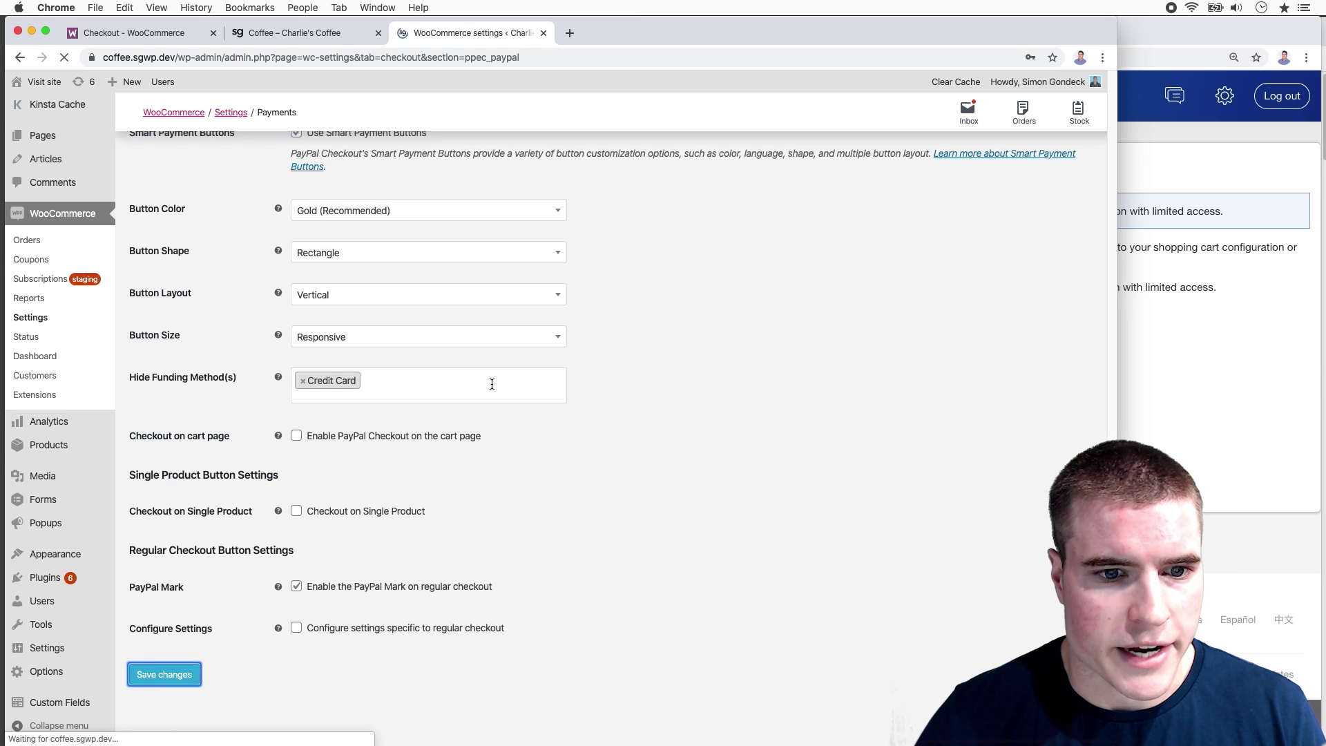
pyautogui.hotkey('ctrl', 'shift', 'Tab')
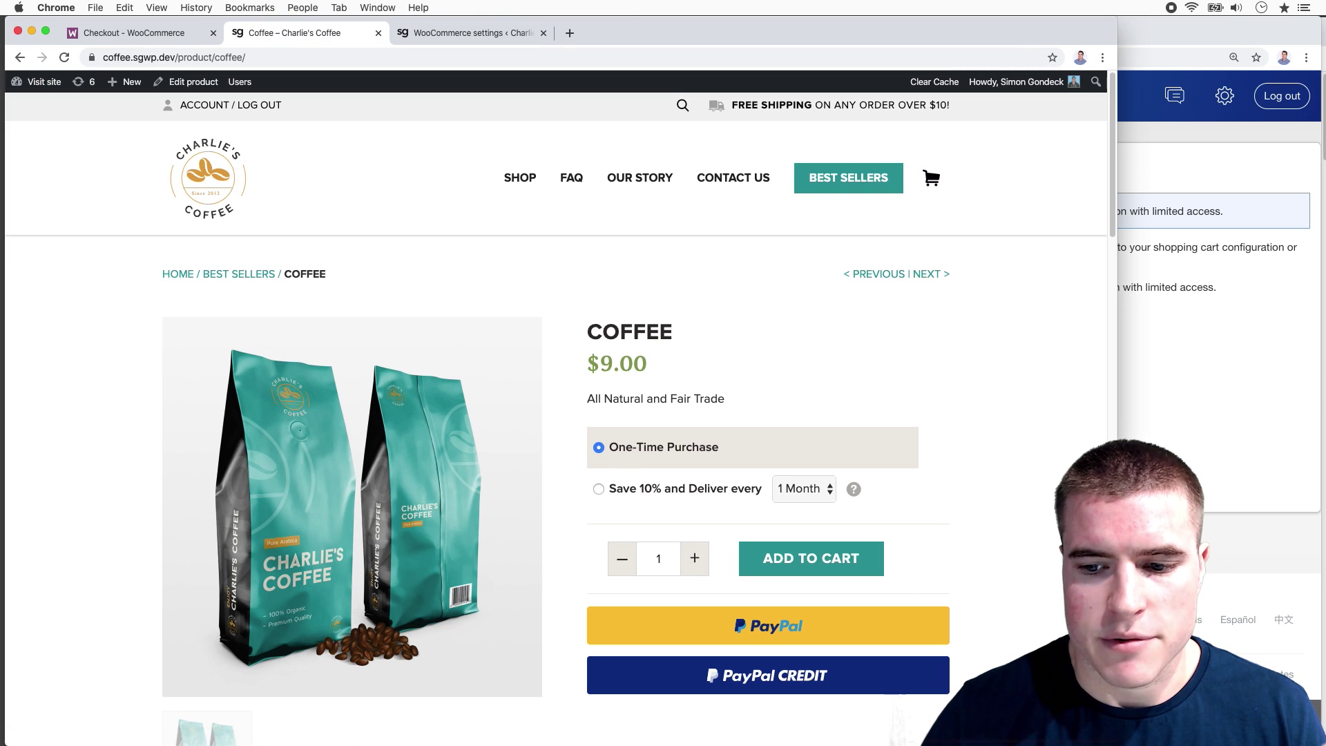
# Add the Coffee to the cart and proceed through checkout to the $9.00 payment step offering PayPal and PayPal Credit
pyautogui.click(870, 570)
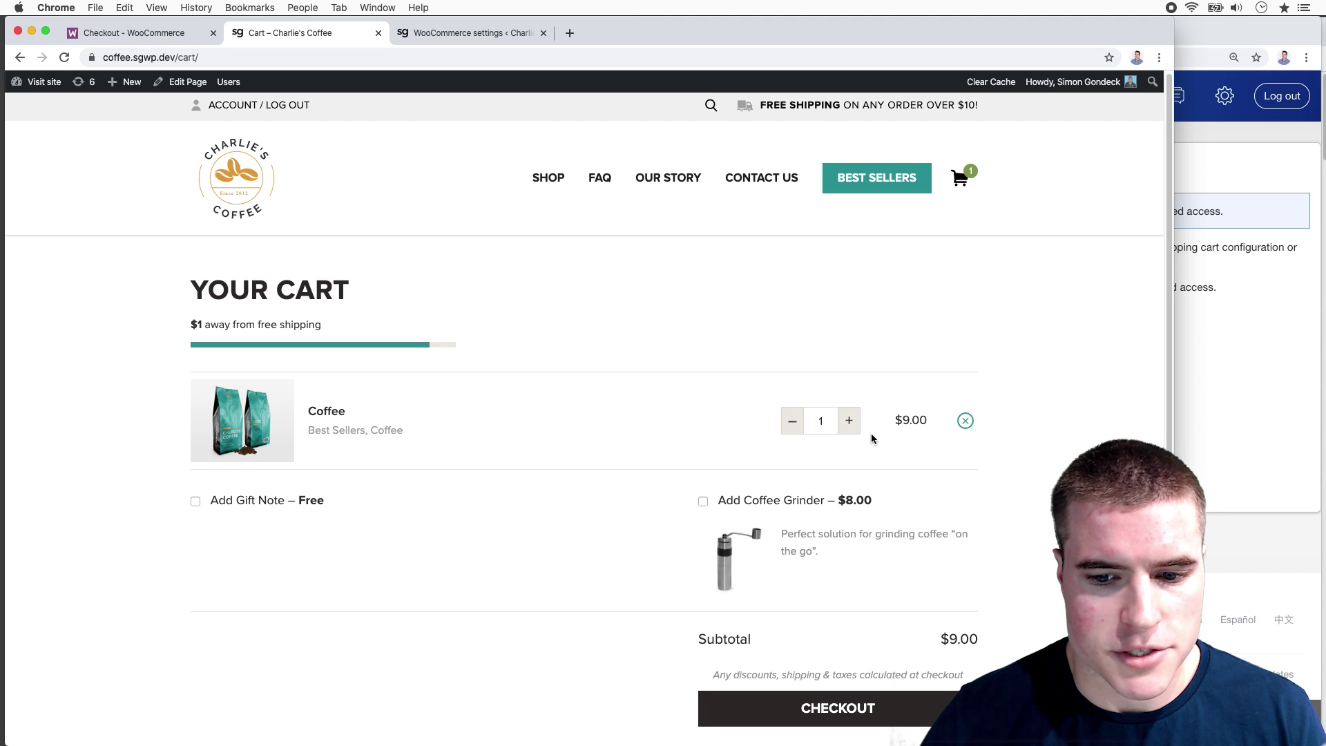
pyautogui.click(888, 710)
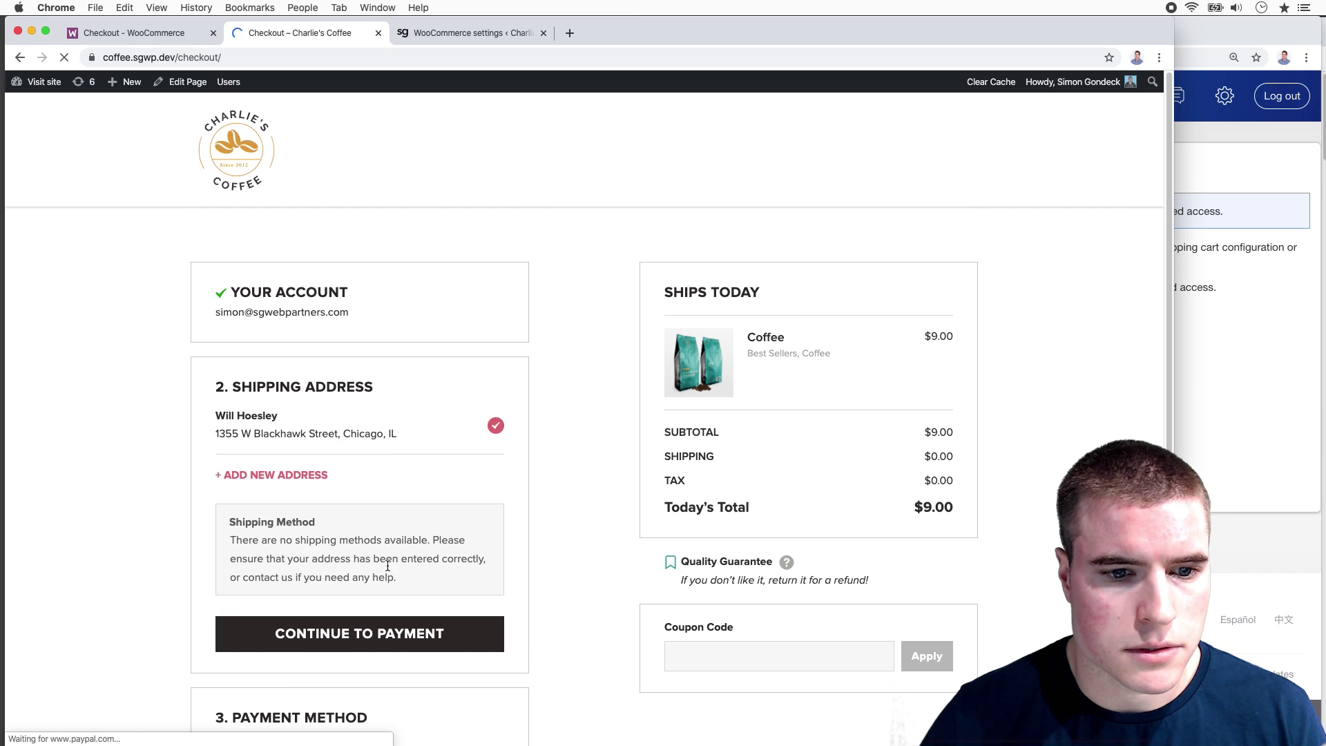
pyautogui.click(422, 630)
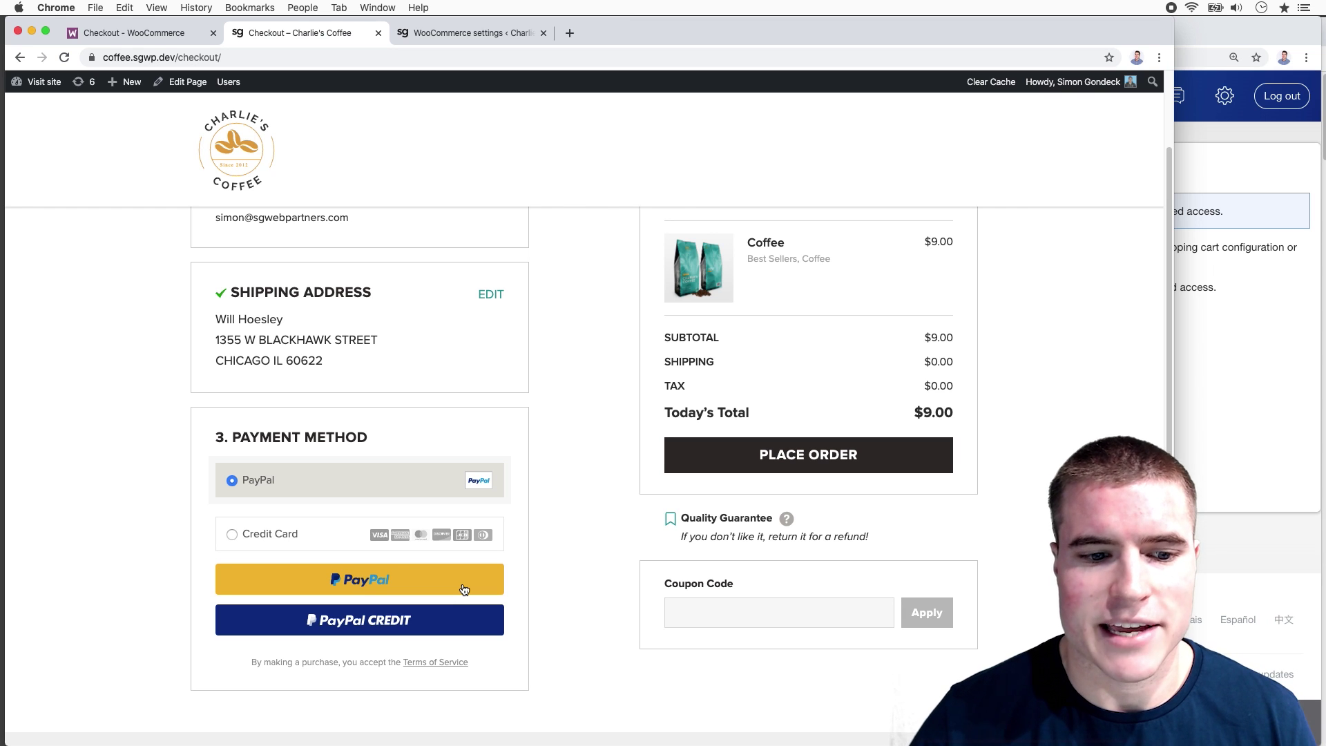
pyautogui.click(464, 586)
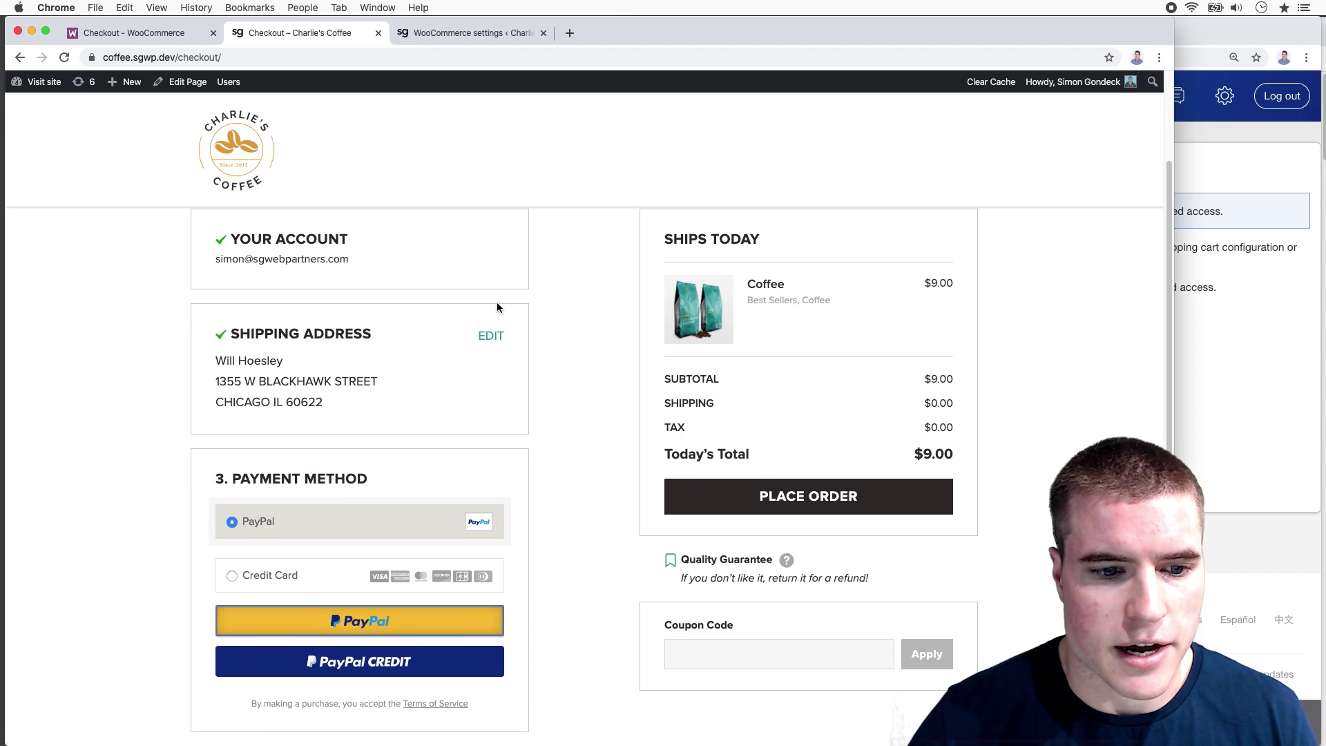
pyautogui.press('super+grave')
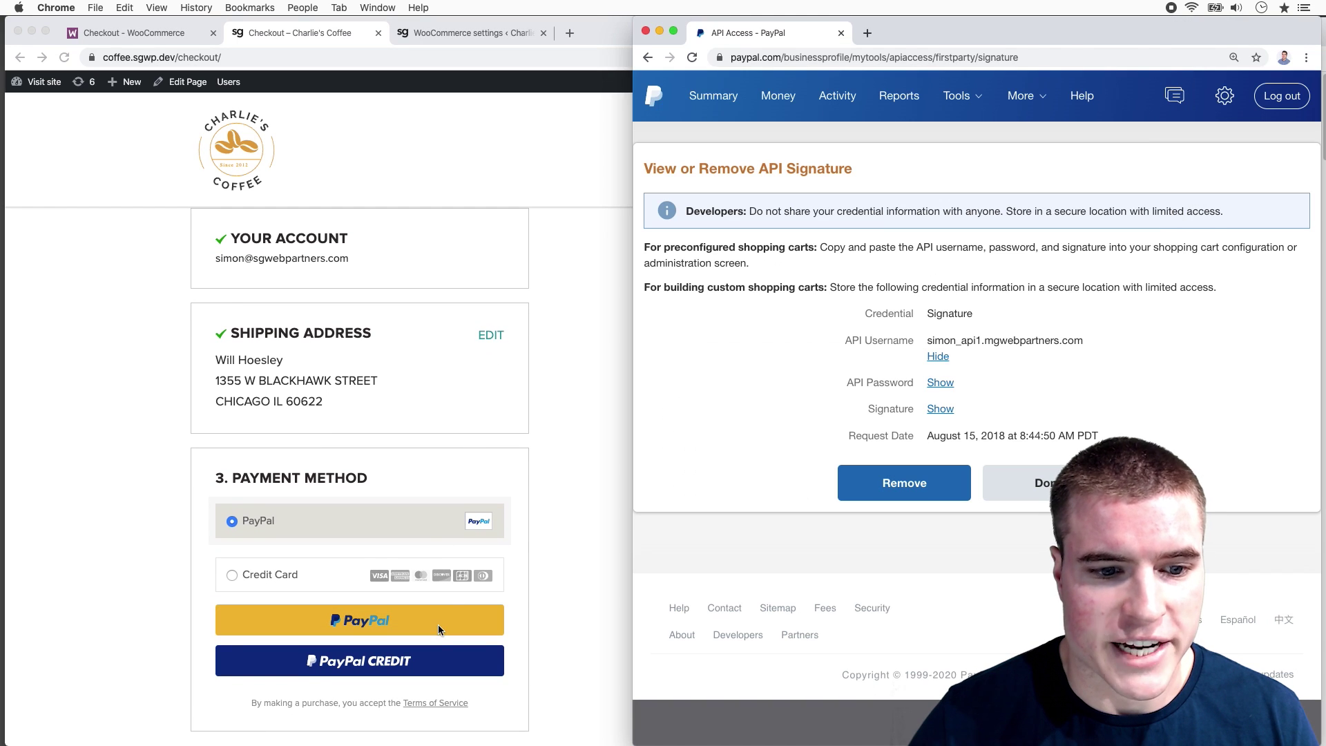
pyautogui.click(553, 537)
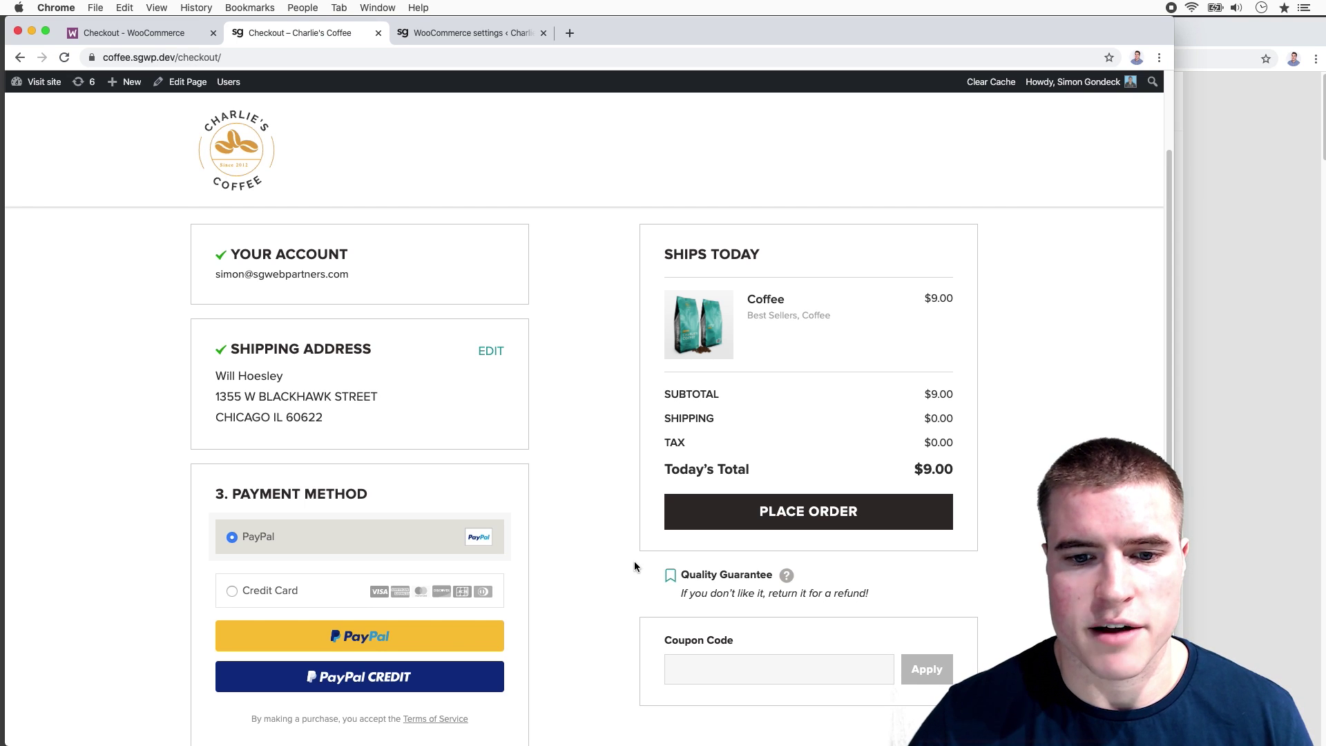
pyautogui.scroll(1, 635, 566)
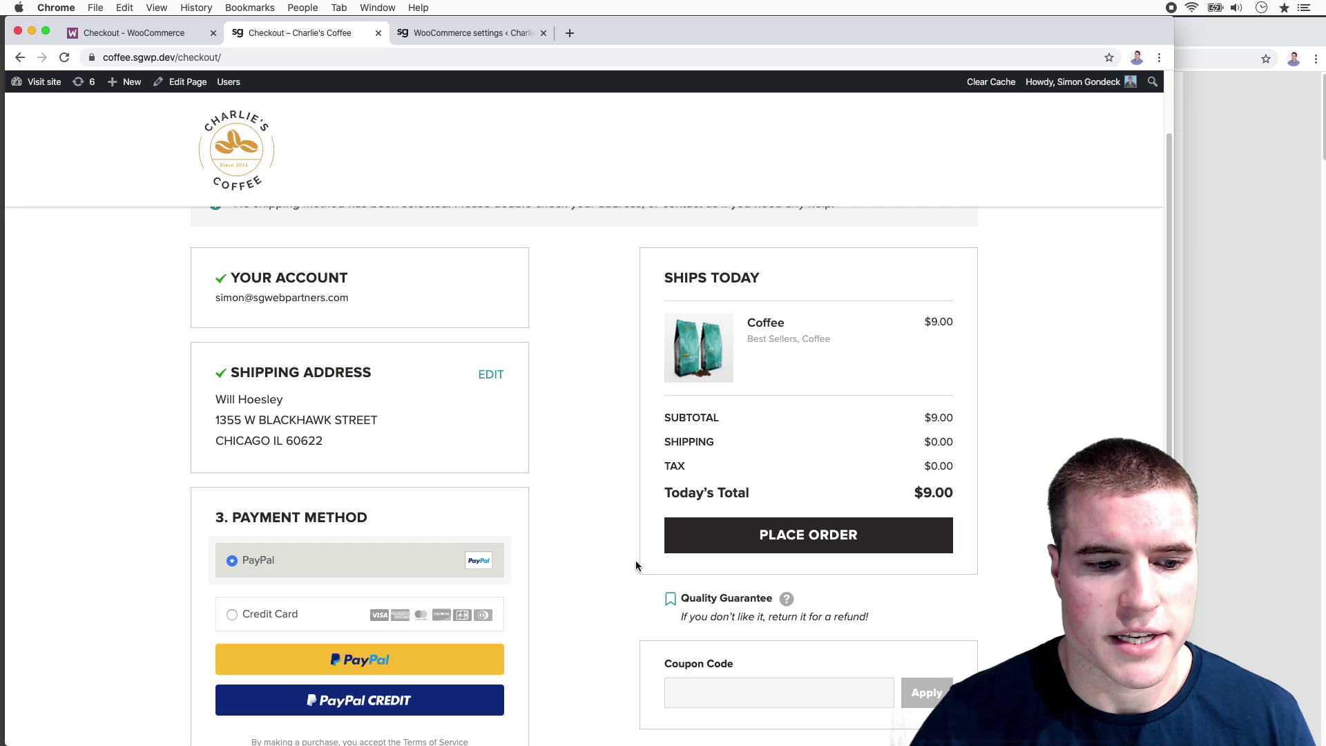